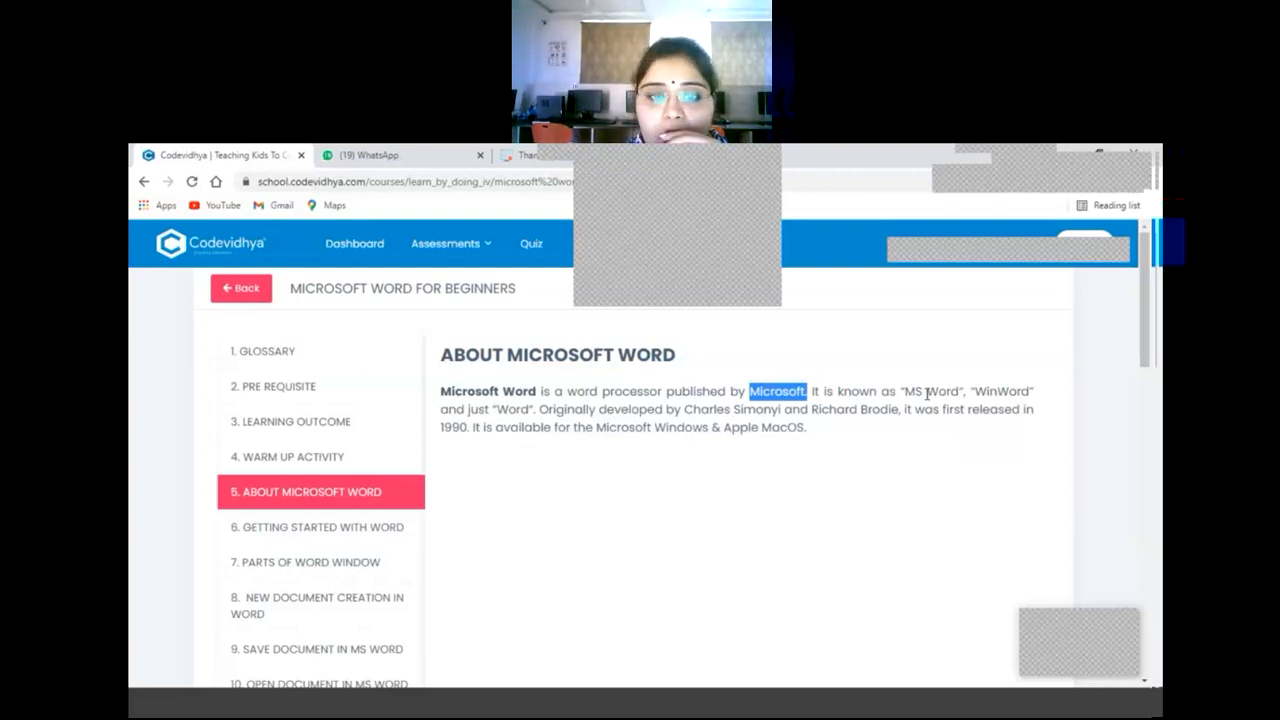
Open the Getting Started with Word lesson and highlight its heading.
left_click(366, 529)
scroll(617, 499, "up", 2)
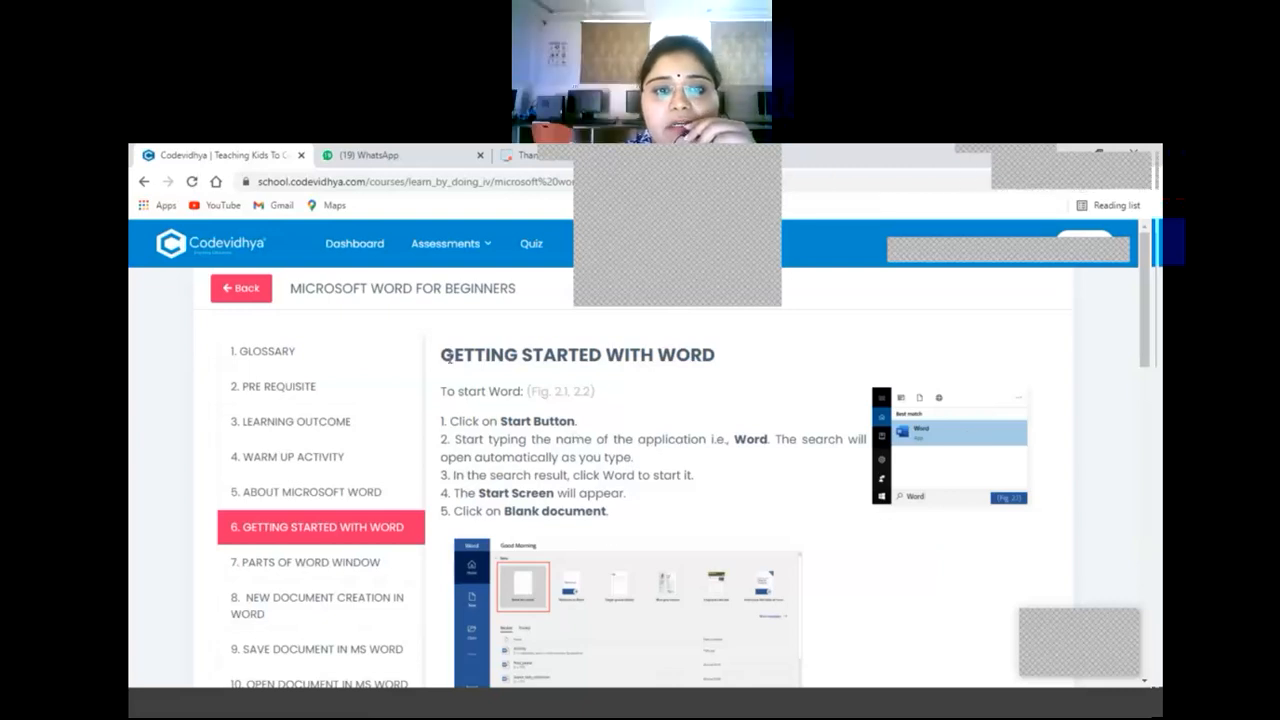
left_click_drag(448, 357, 722, 372)
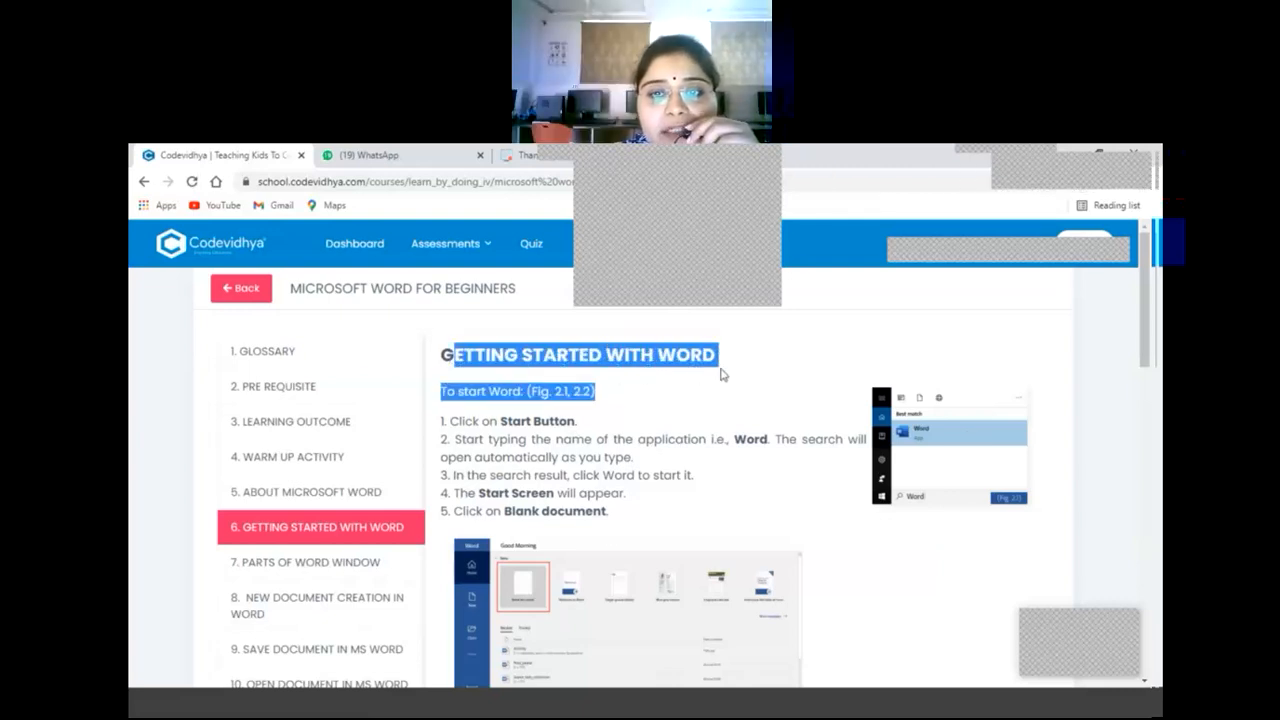
left_click(720, 499)
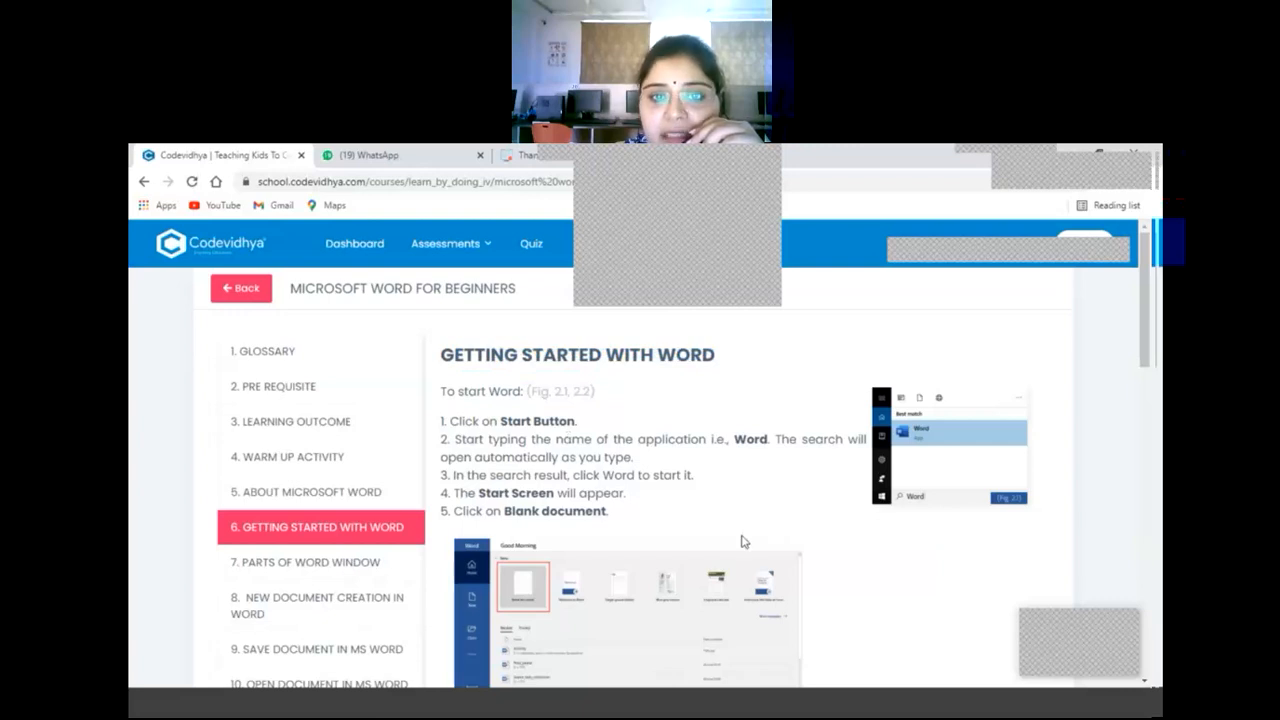
Highlight the Start Button instruction and the numbered steps for starting Word, and read through the section with its figures.
left_click_drag(499, 424, 584, 428)
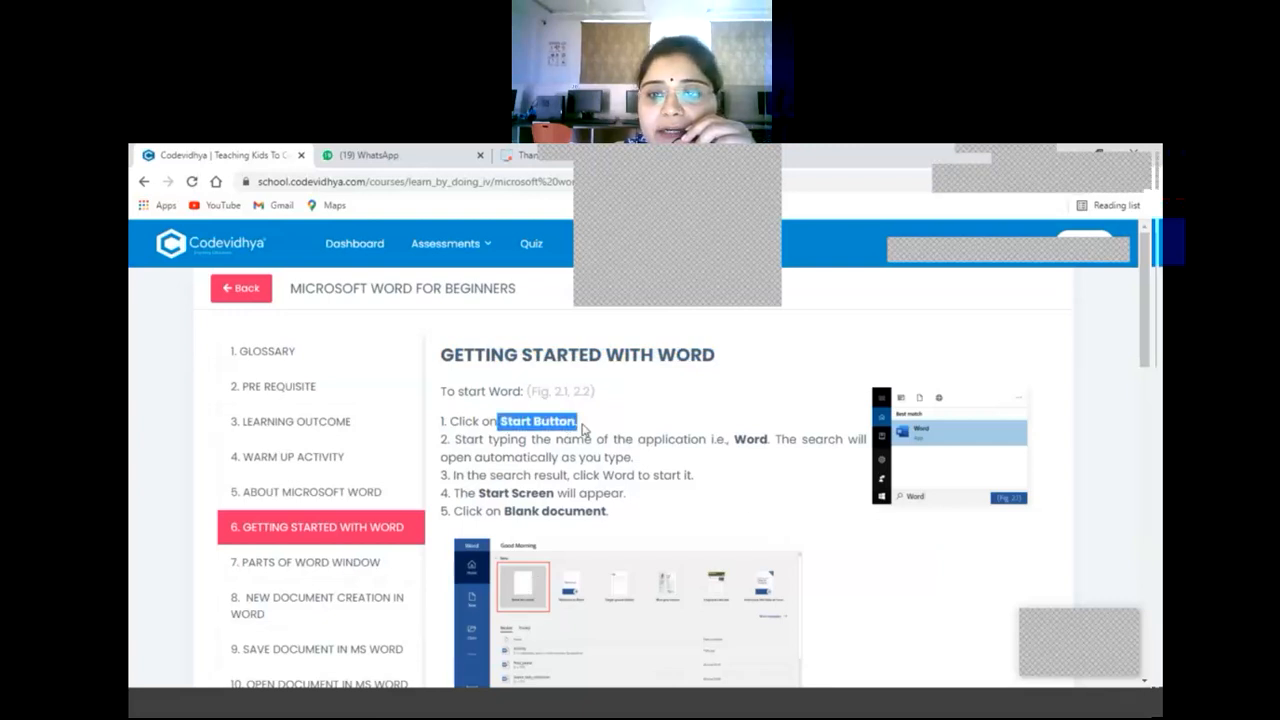
left_click(746, 502)
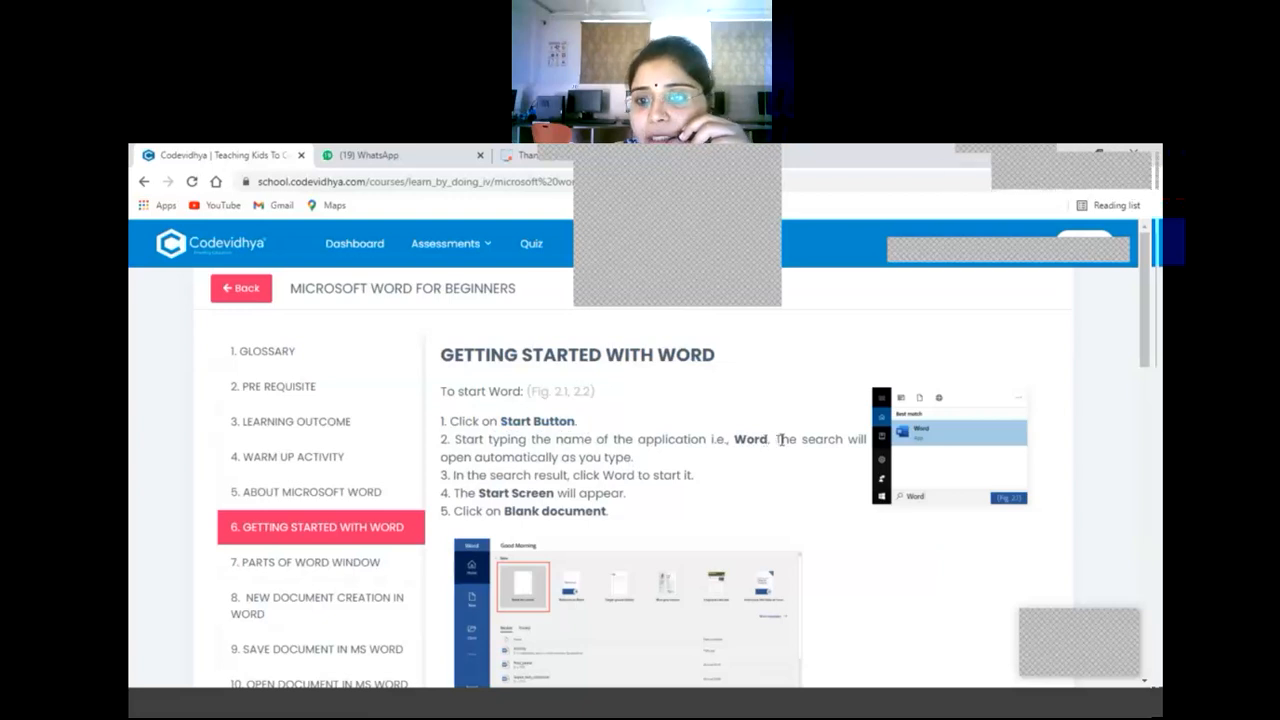
left_click_drag(776, 443, 724, 442)
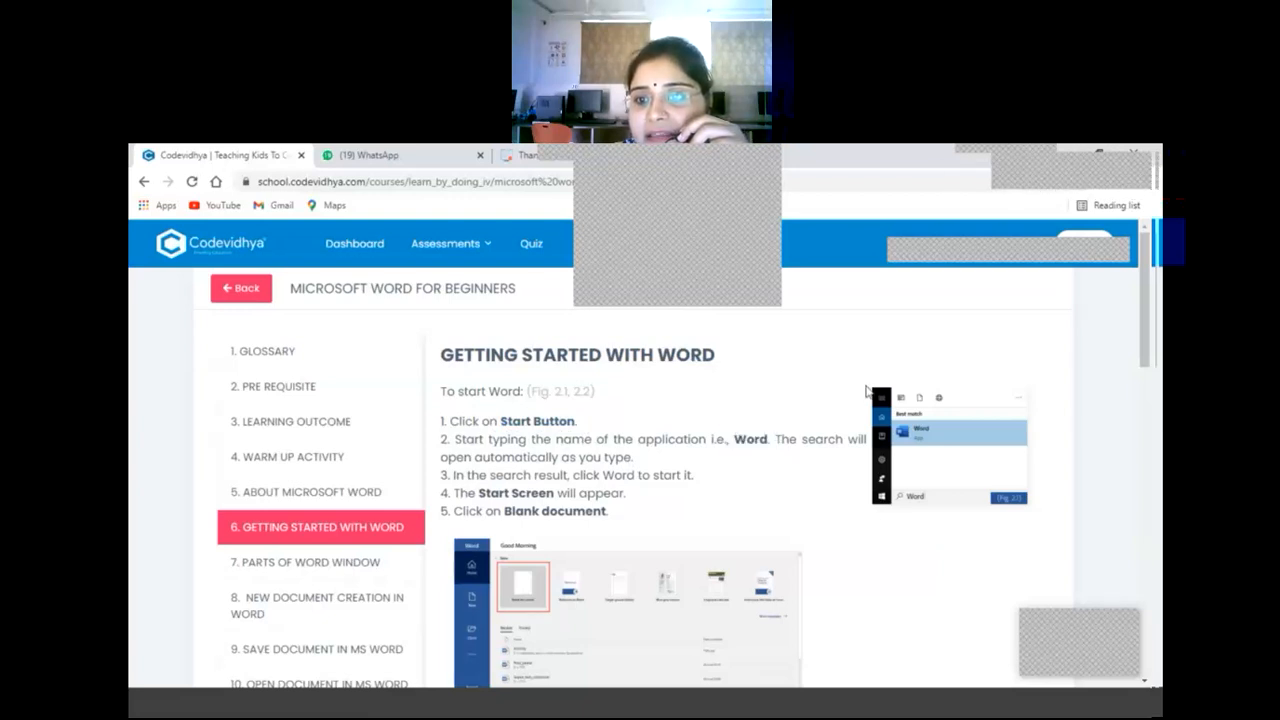
left_click_drag(800, 660, 876, 393)
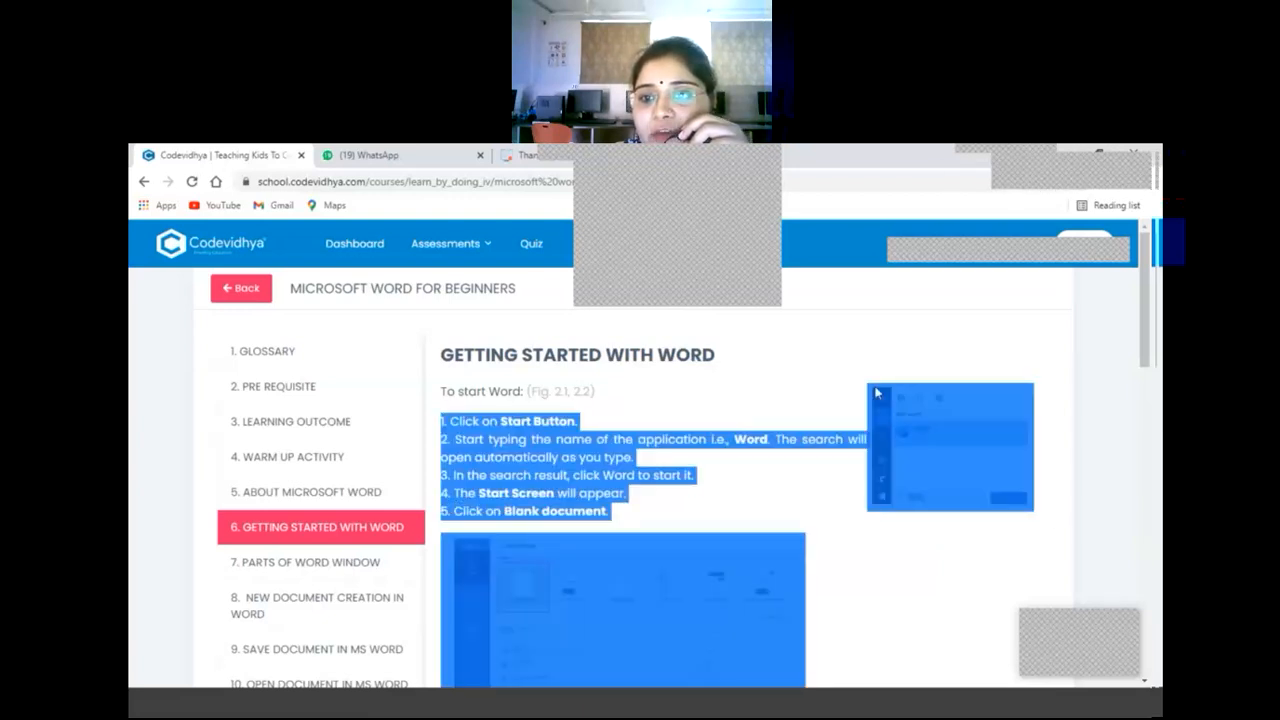
left_click(951, 563)
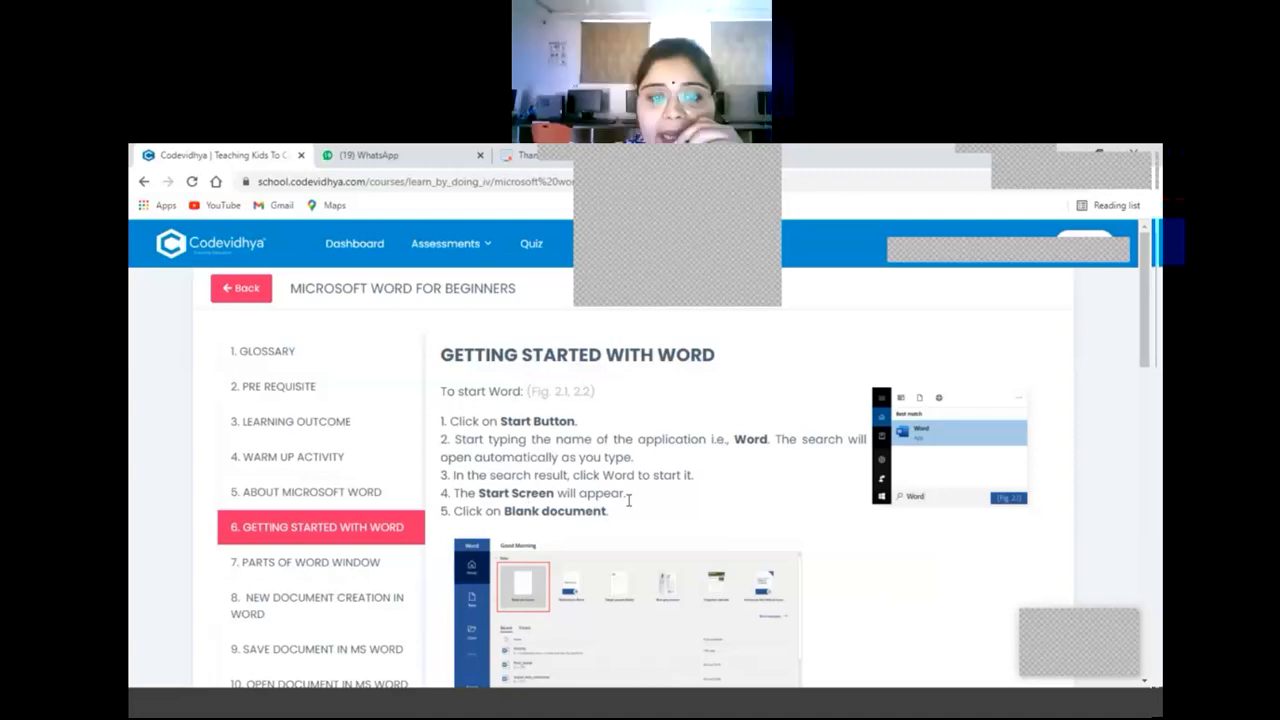
scroll(850, 560, "down", 5)
scroll(828, 541, "up", 5)
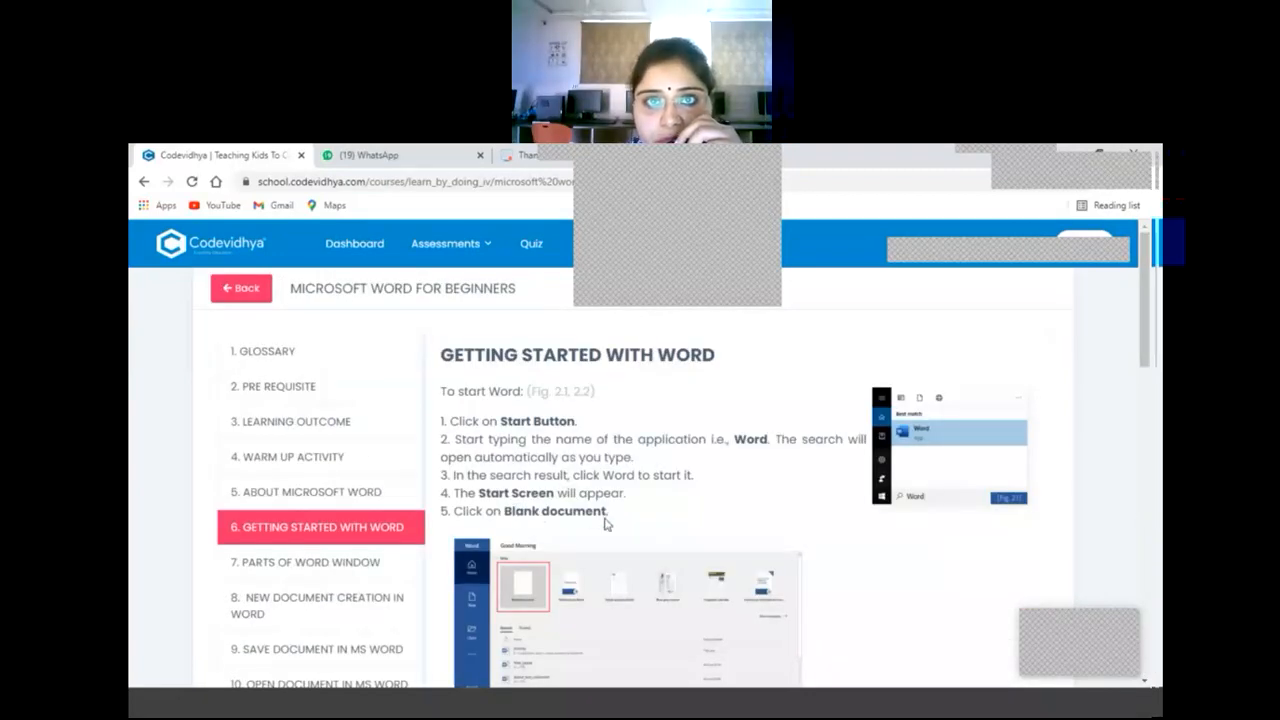
scroll(605, 520, "down", 10)
scroll(605, 522, "up", 10)
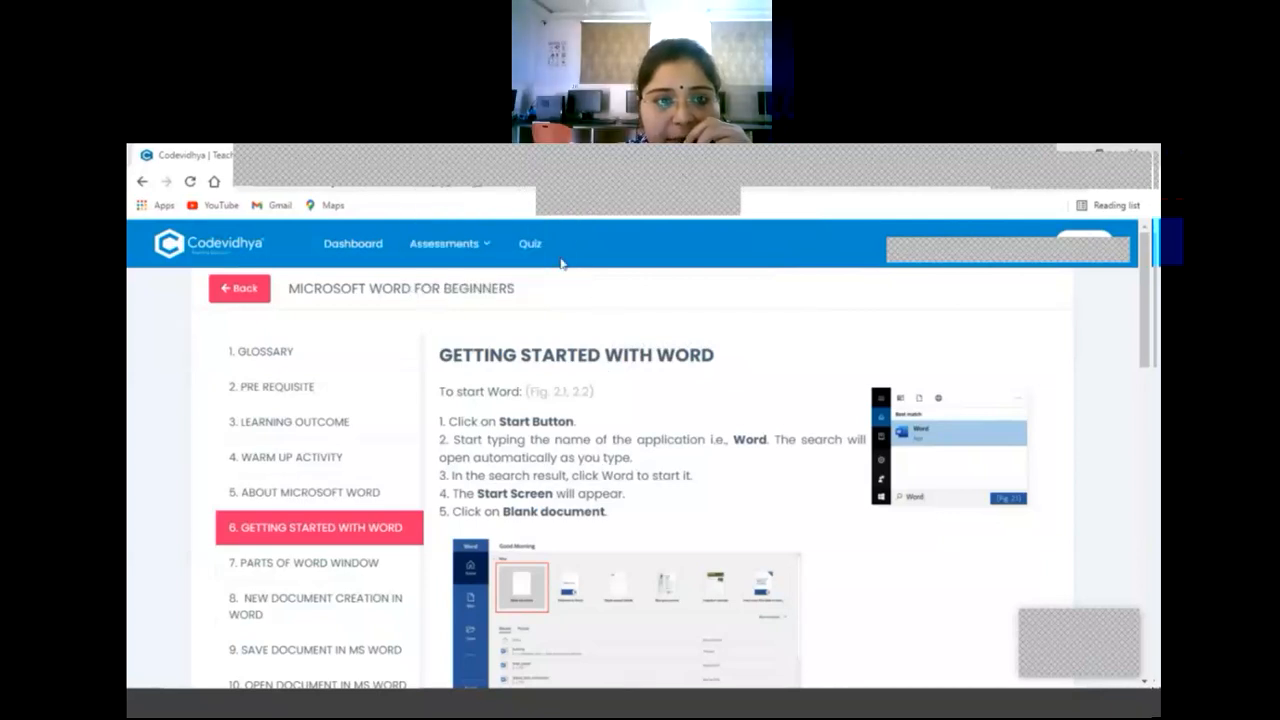
left_click(450, 243)
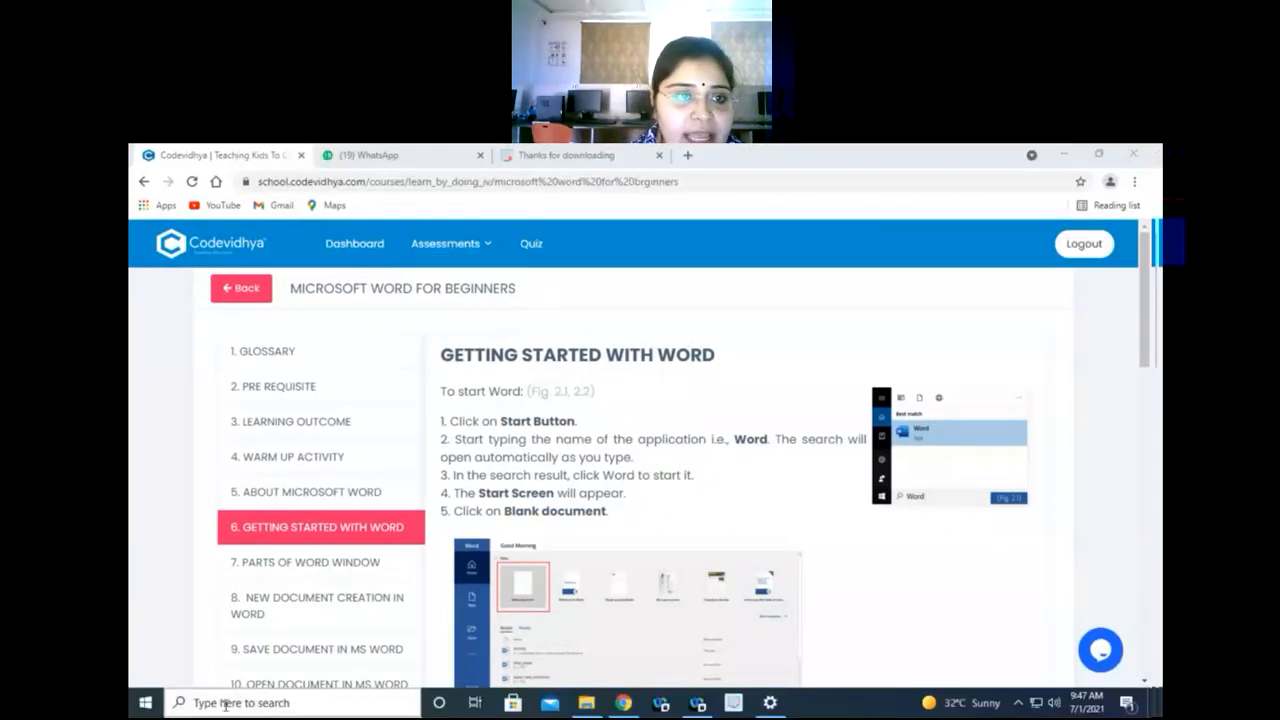
Search Windows for "word", launch Microsoft Word 2010 and dismiss the Office activation wizard.
left_click(224, 703)
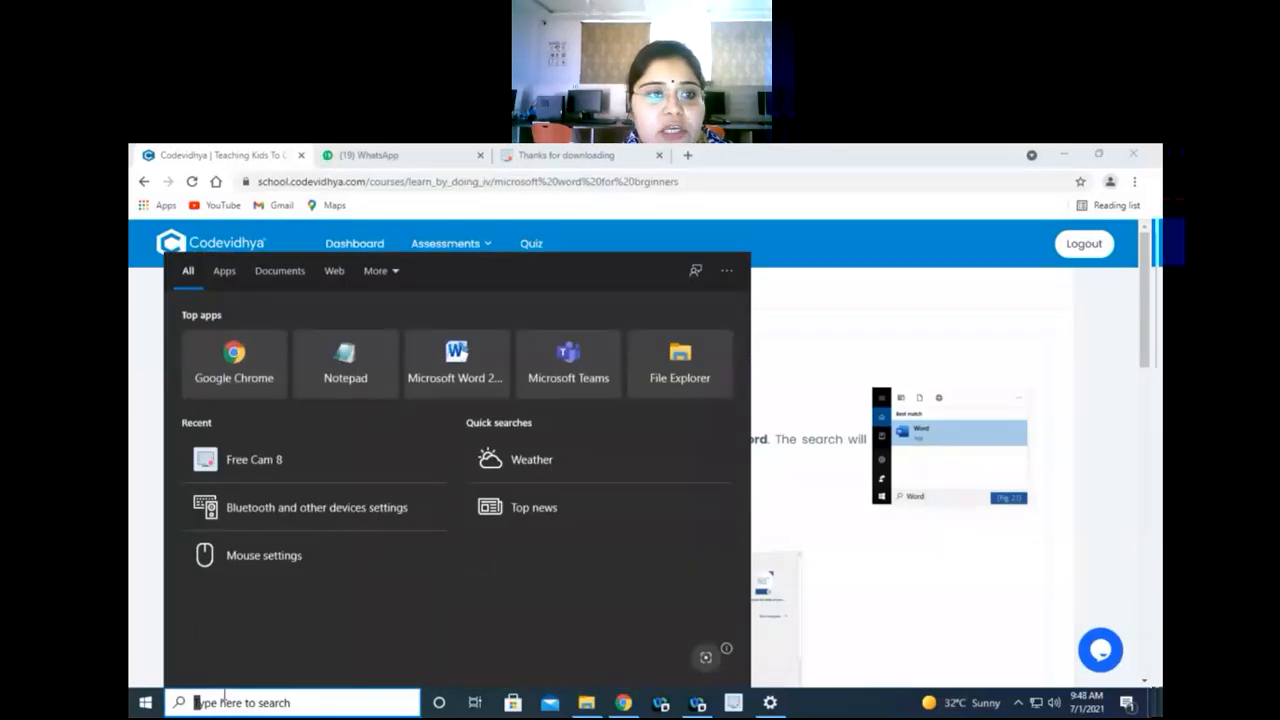
type("word")
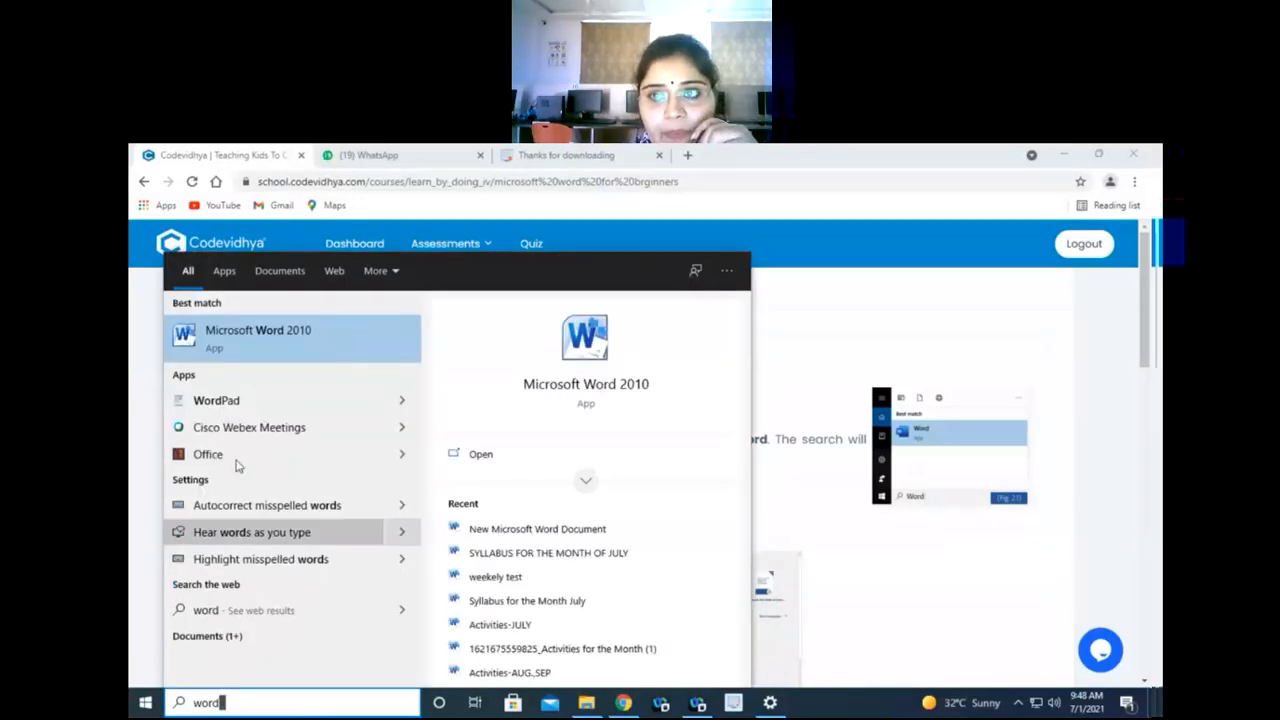
left_click(236, 338)
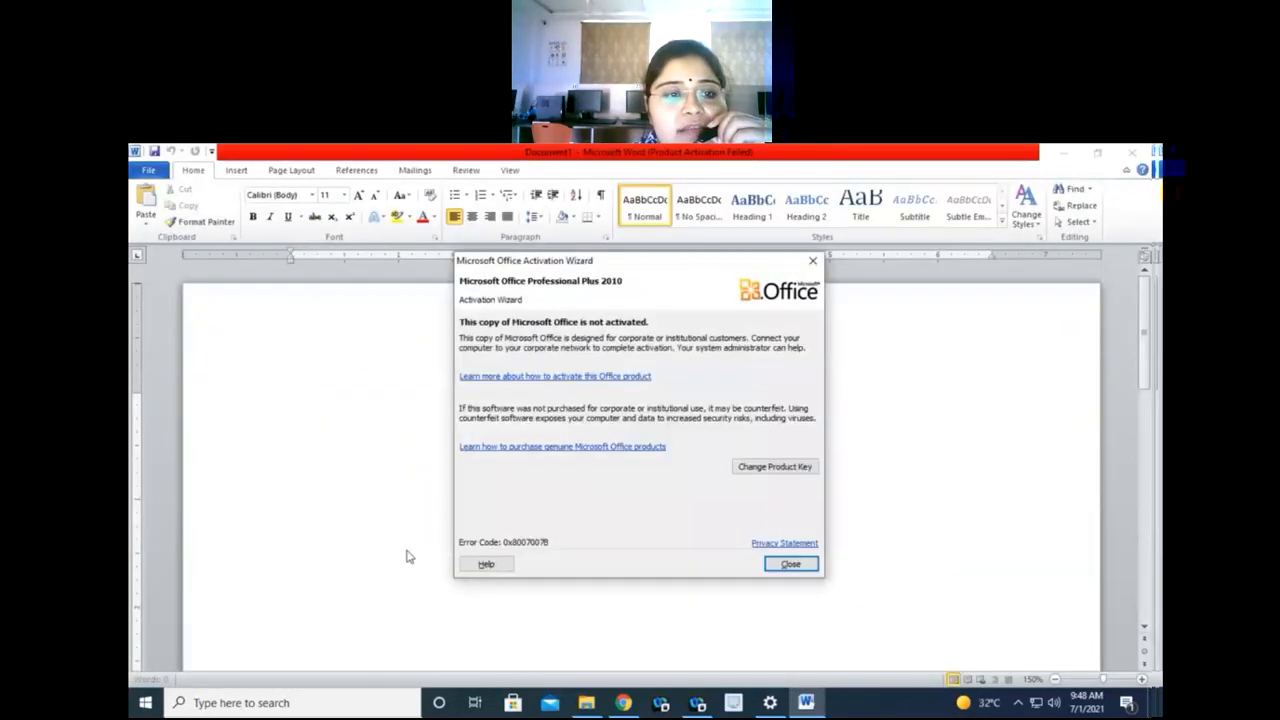
left_click(786, 569)
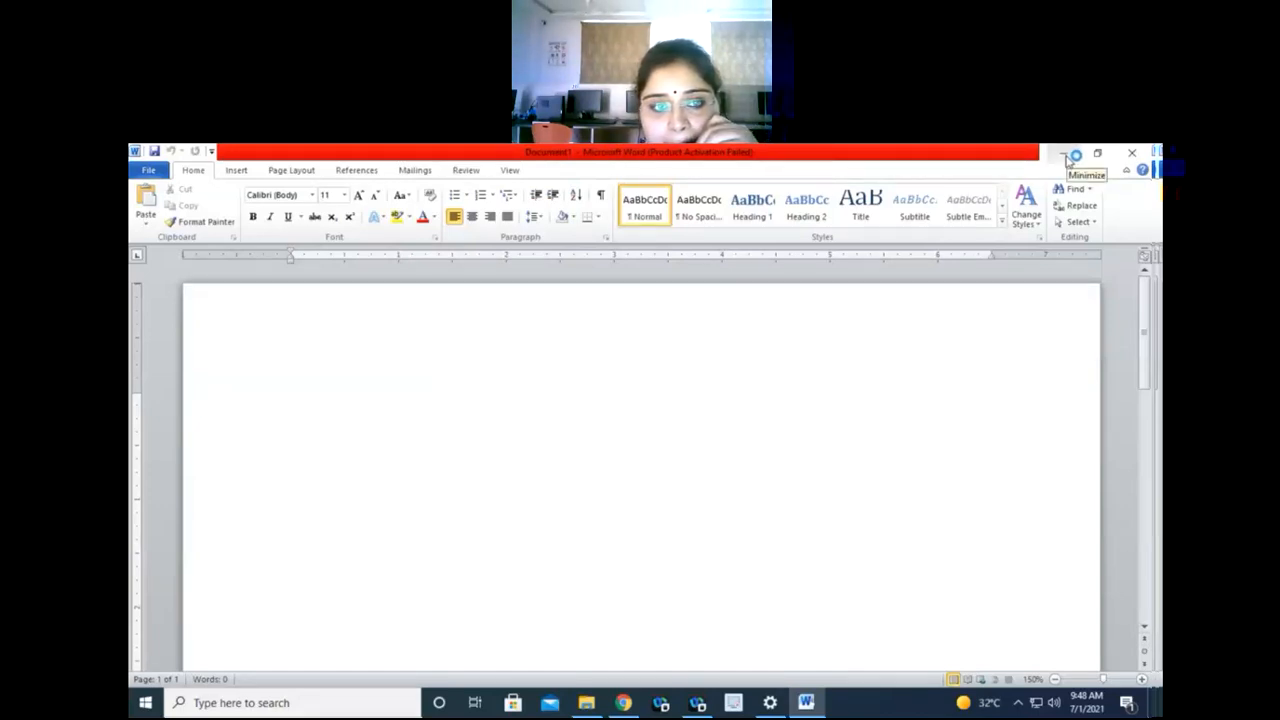
Switch back to the lesson in Chrome and review the steps for starting Word along with the start screen figure.
left_click(626, 700)
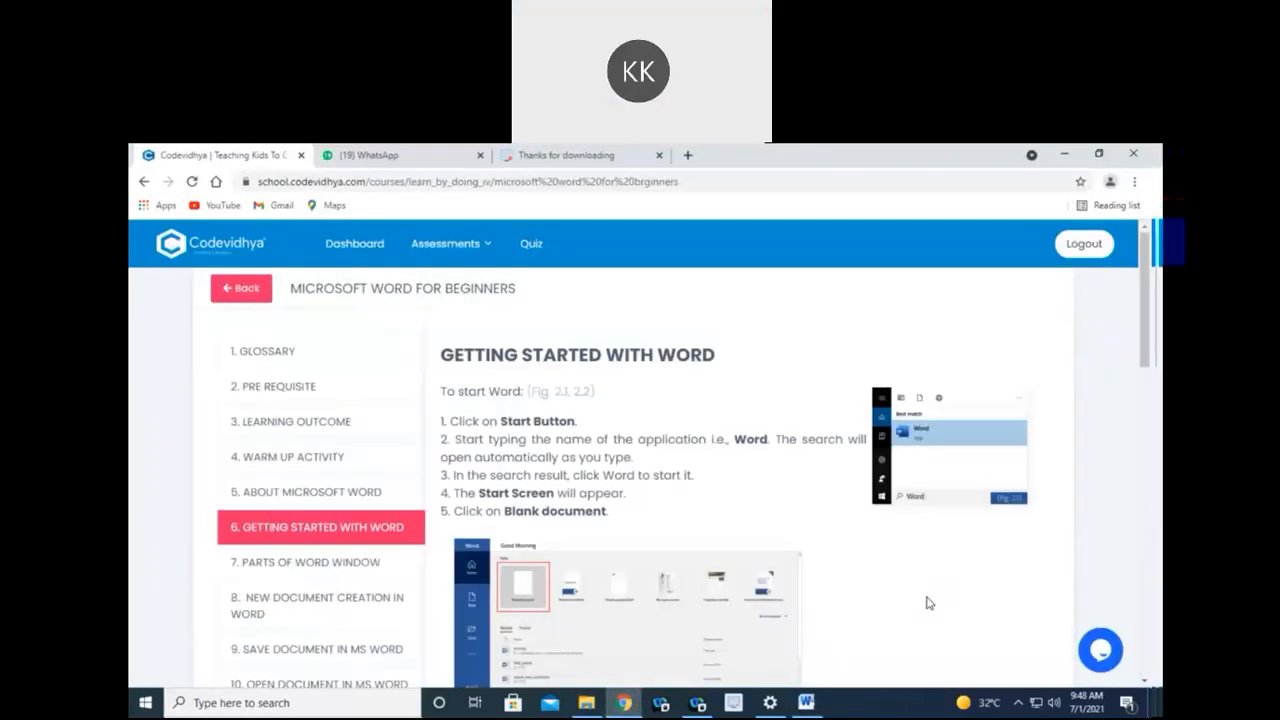
scroll(929, 603, "down", 1)
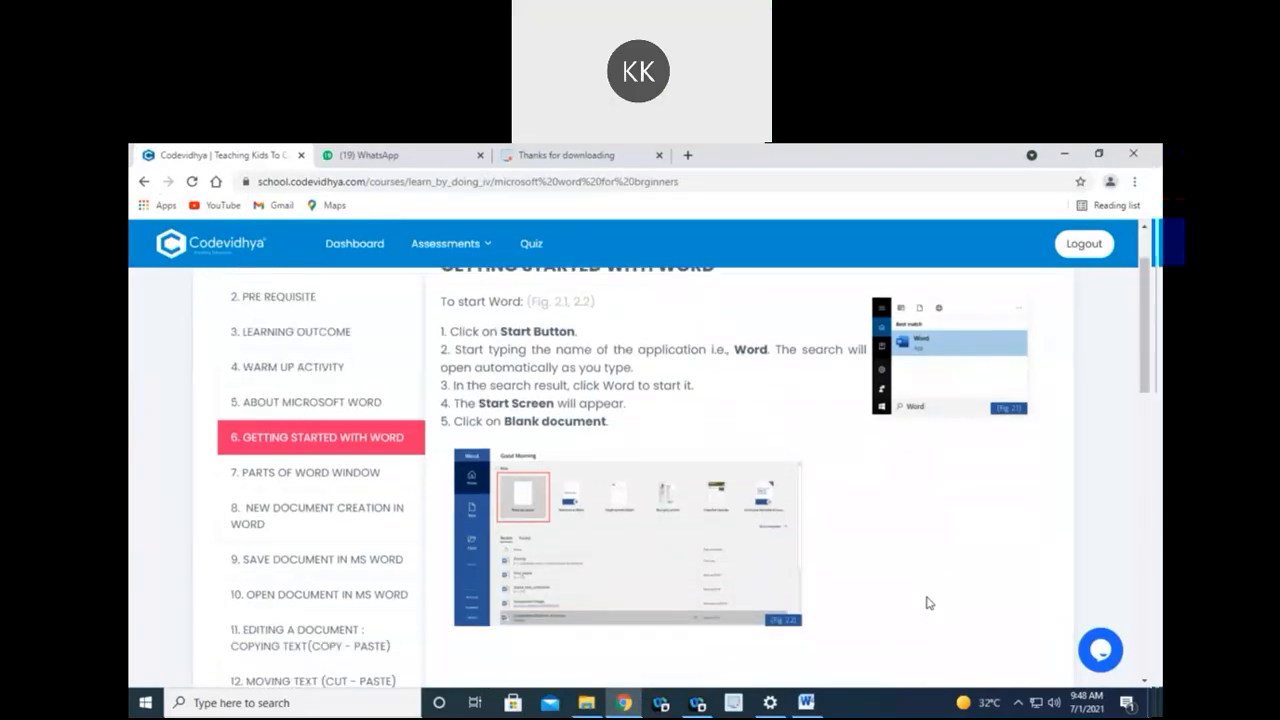
scroll(929, 603, "down", 1)
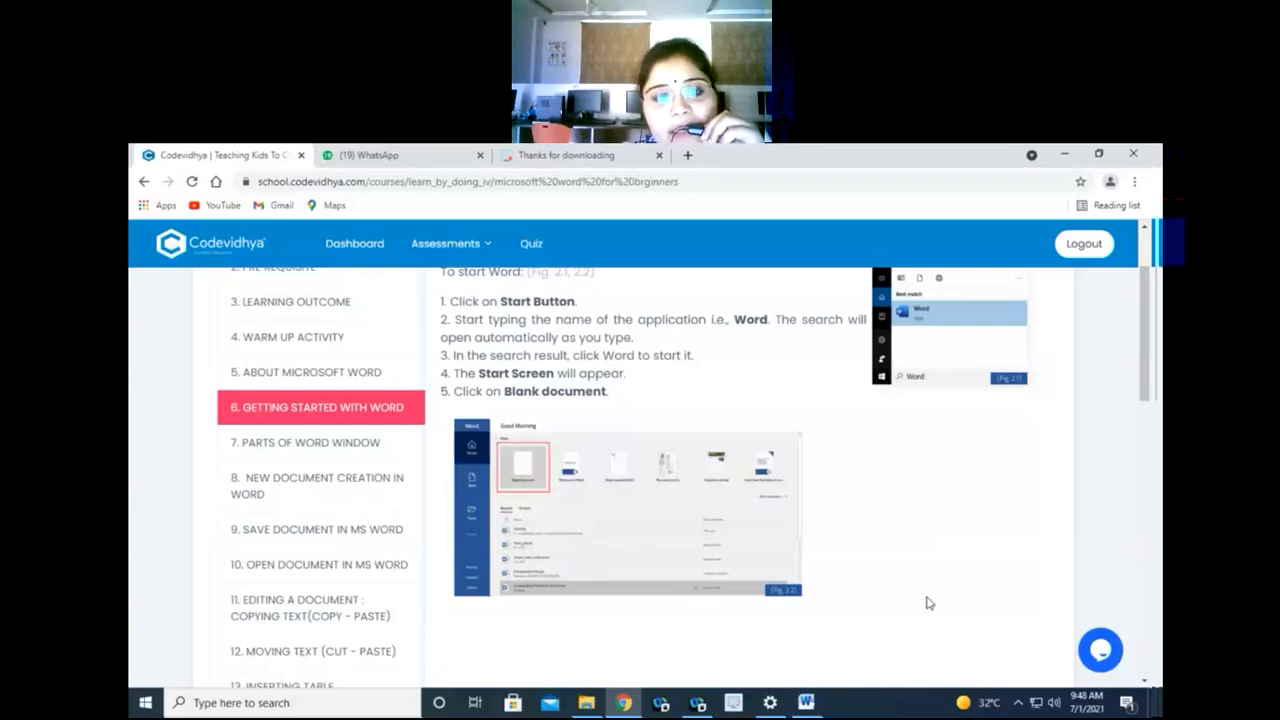
scroll(926, 603, "up", 2)
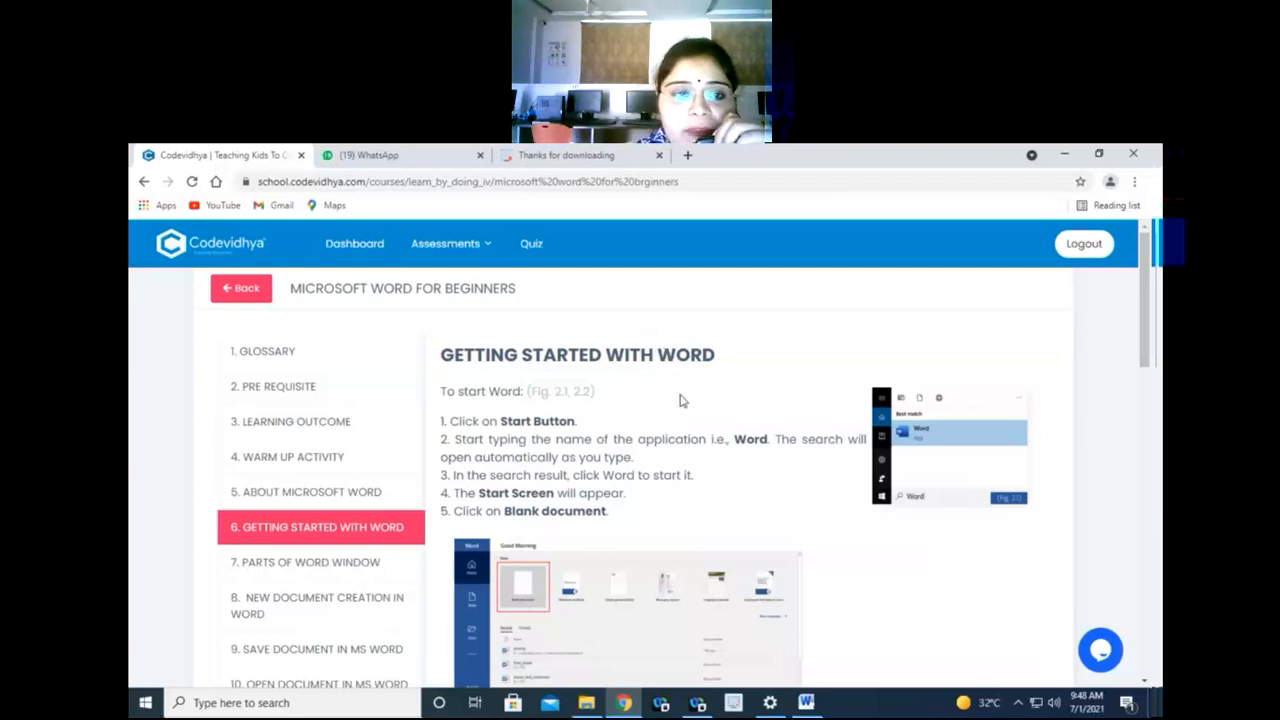
Open the Parts of Word Window lesson and enlarge the Fig. 2.3 diagram of the Word window.
left_click(331, 566)
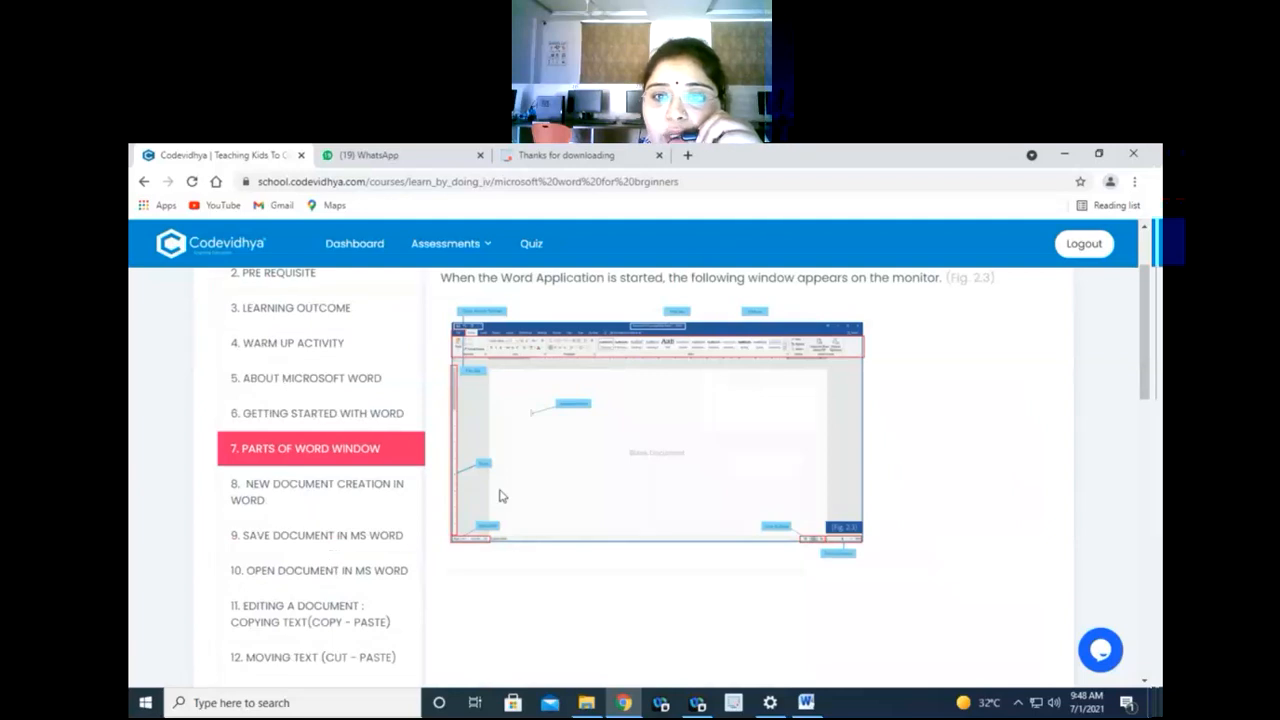
scroll(525, 525, "up", 1)
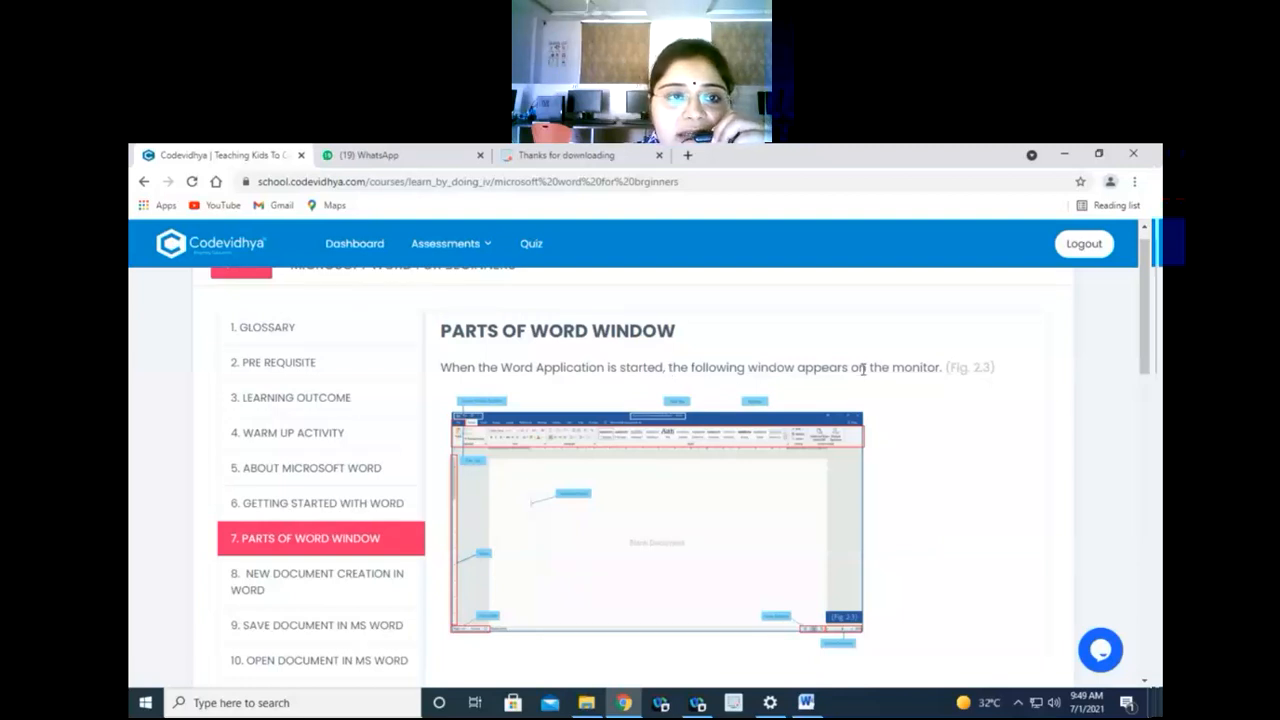
left_click(700, 528)
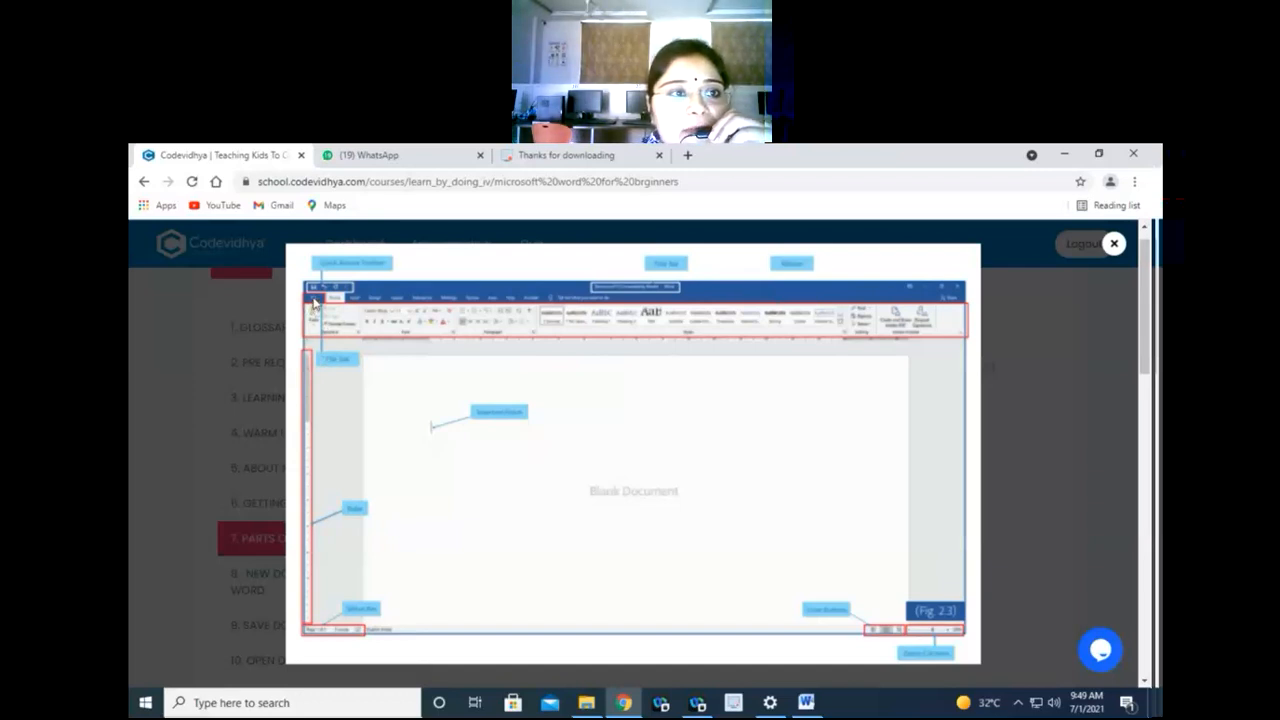
Switch to Word, show the File options with the recent documents, and return to the window diagram in Chrome.
left_click(806, 702)
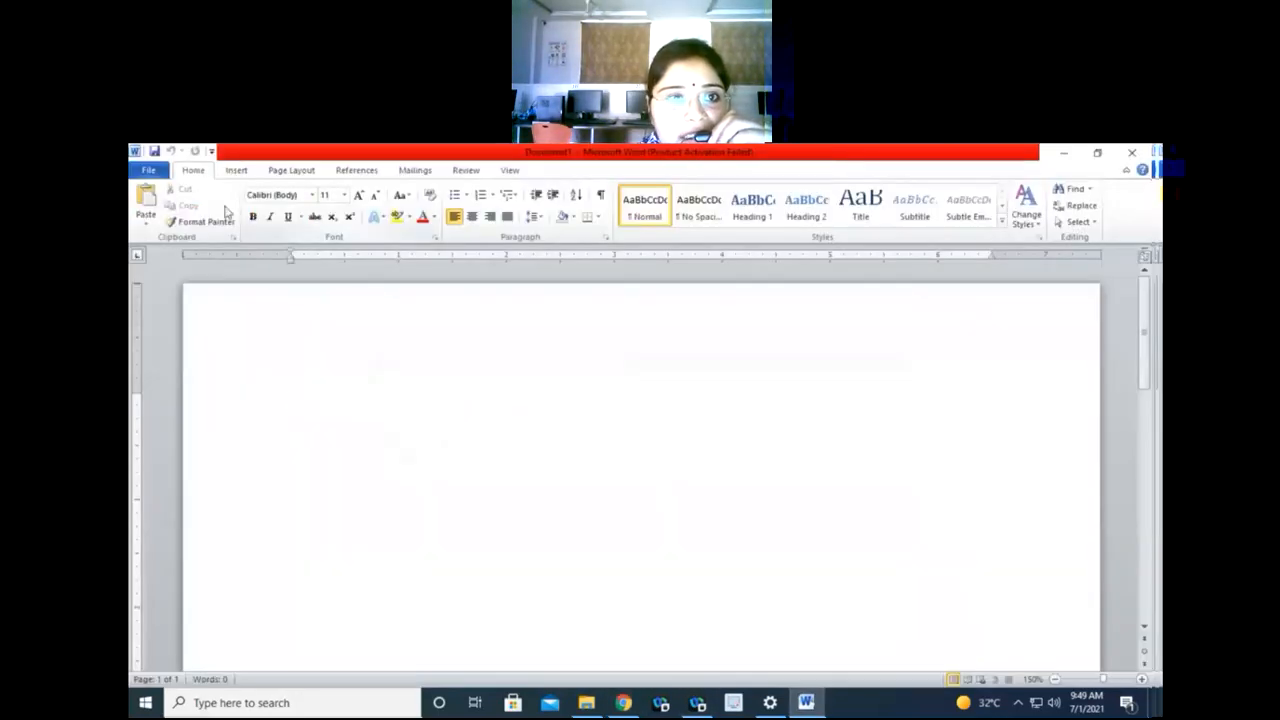
left_click(150, 171)
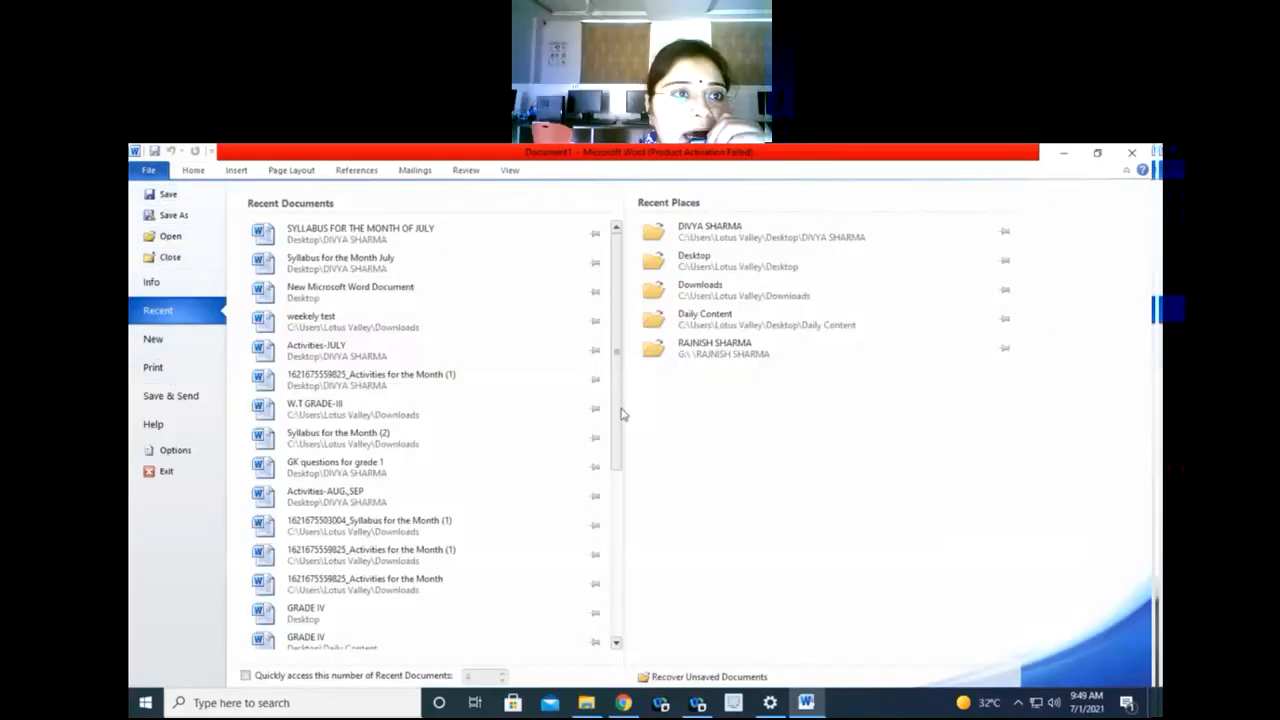
key("alt+Tab")
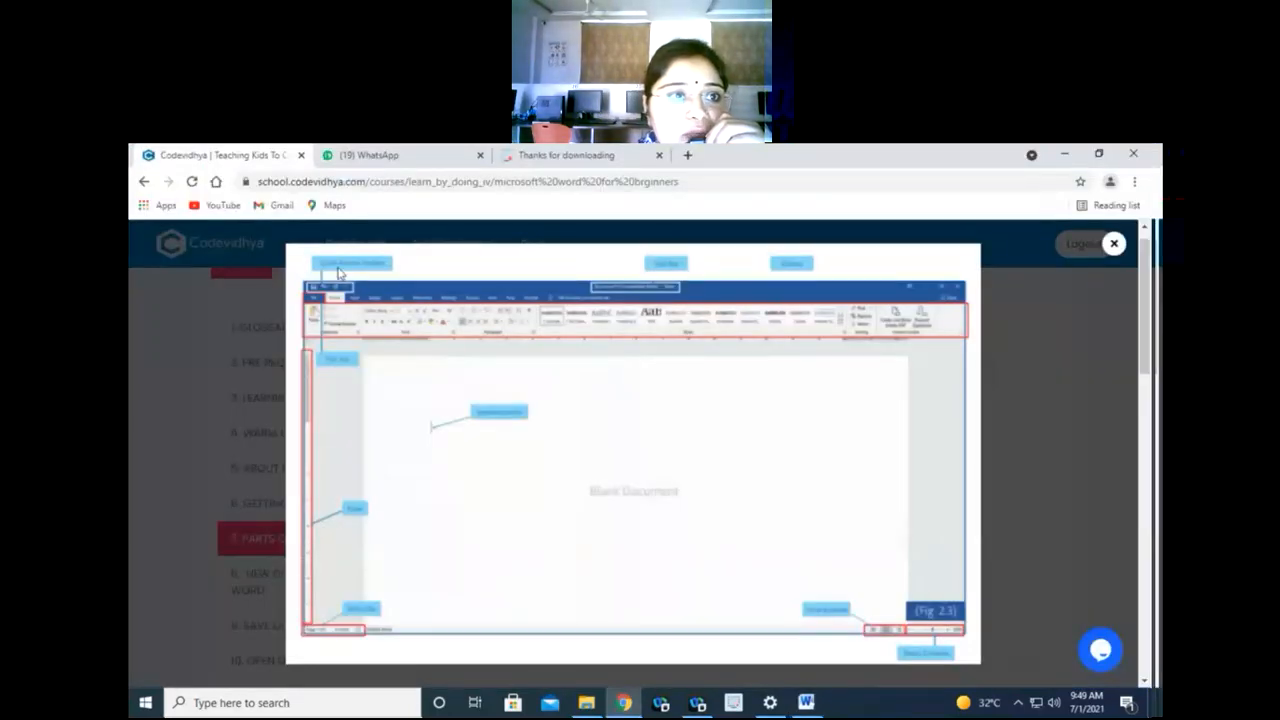
In Word, show the window control menu and open the recent document Activities-JULY, checking the Chrome diagram while it loads.
left_click(806, 702)
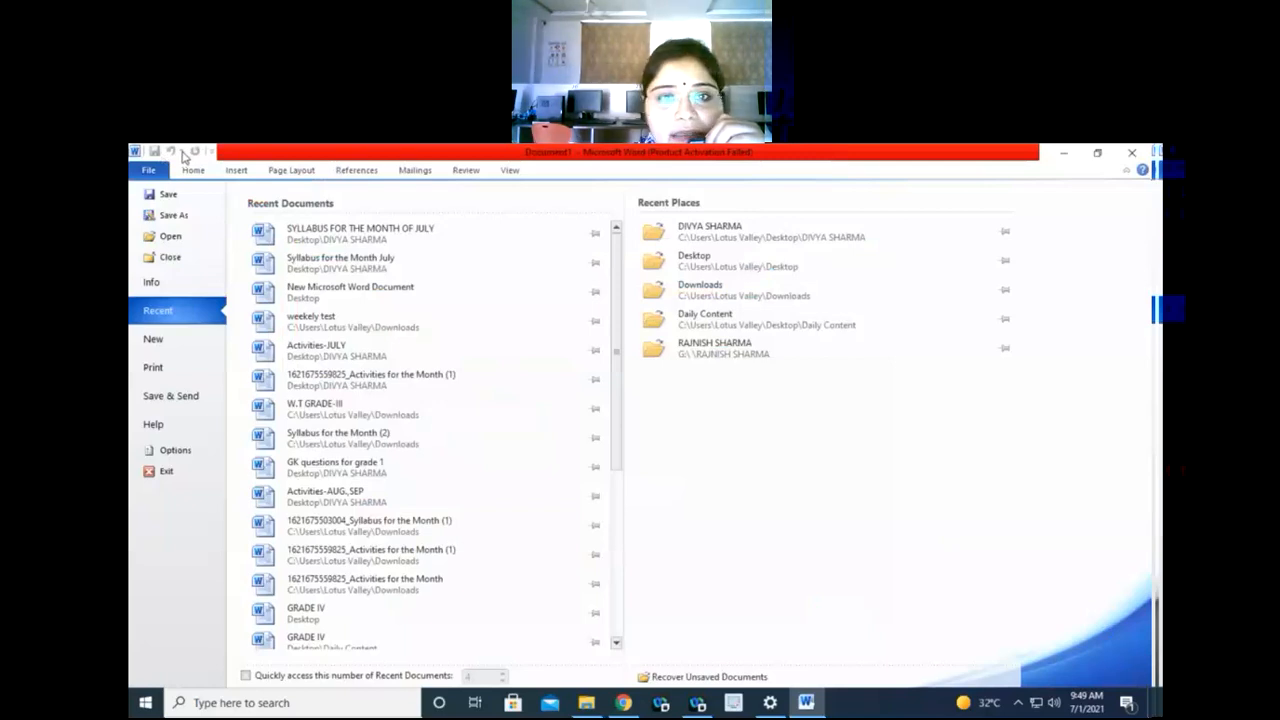
left_click(140, 156)
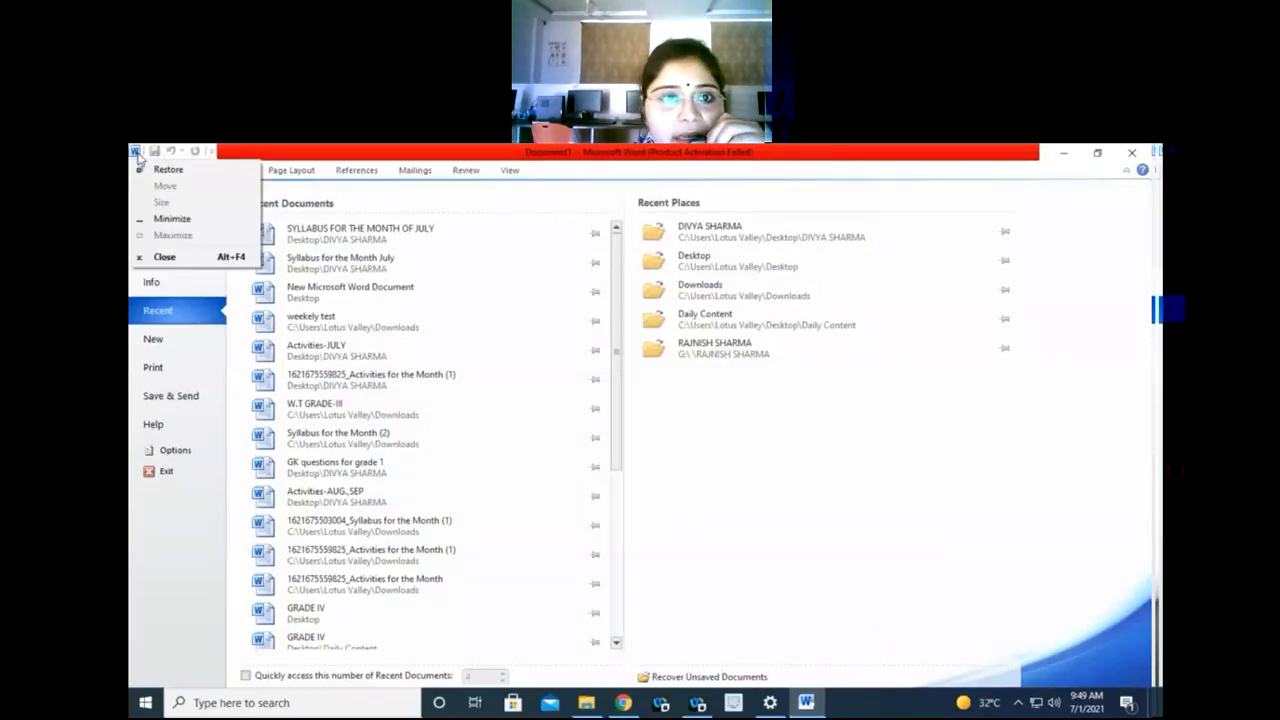
left_click(508, 366)
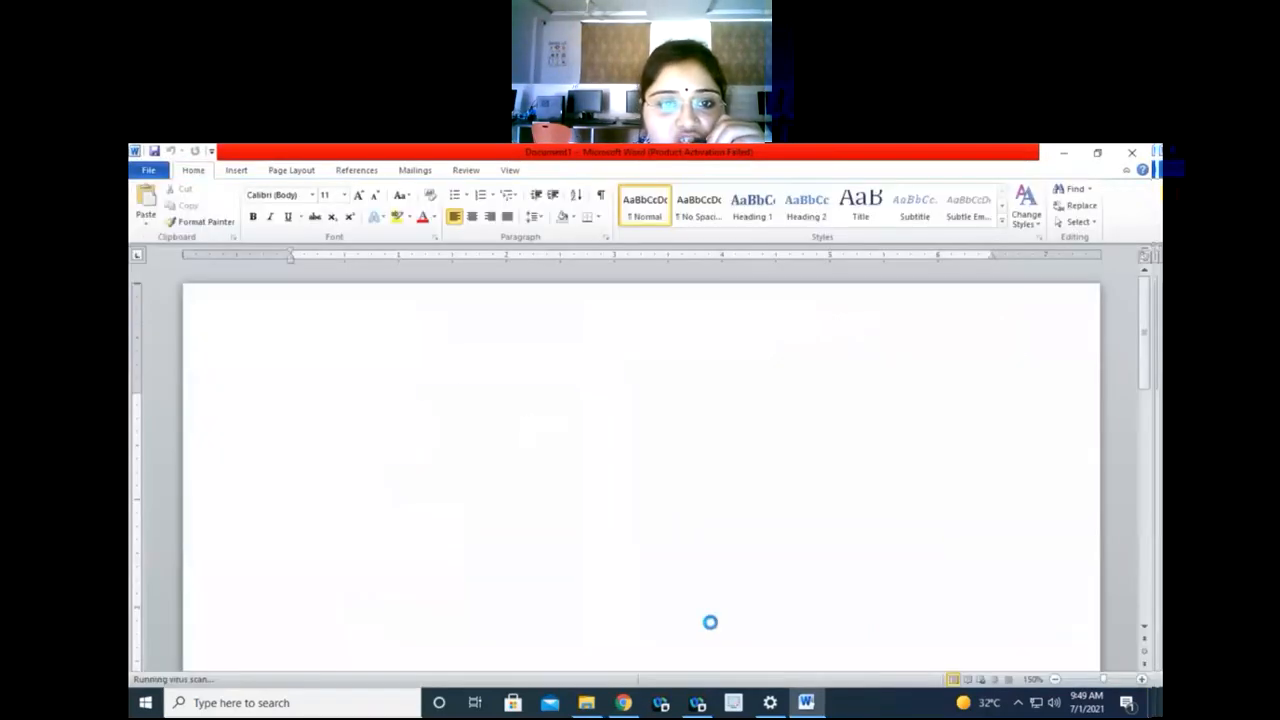
left_click(622, 702)
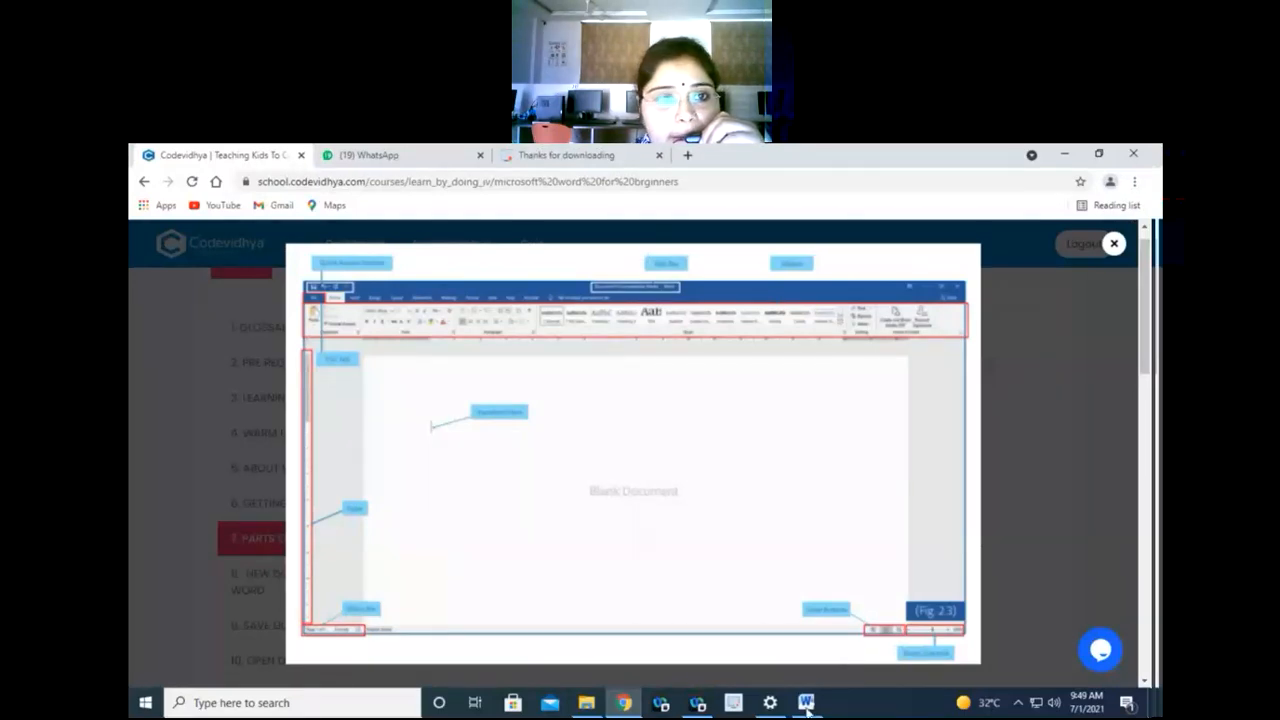
left_click(806, 702)
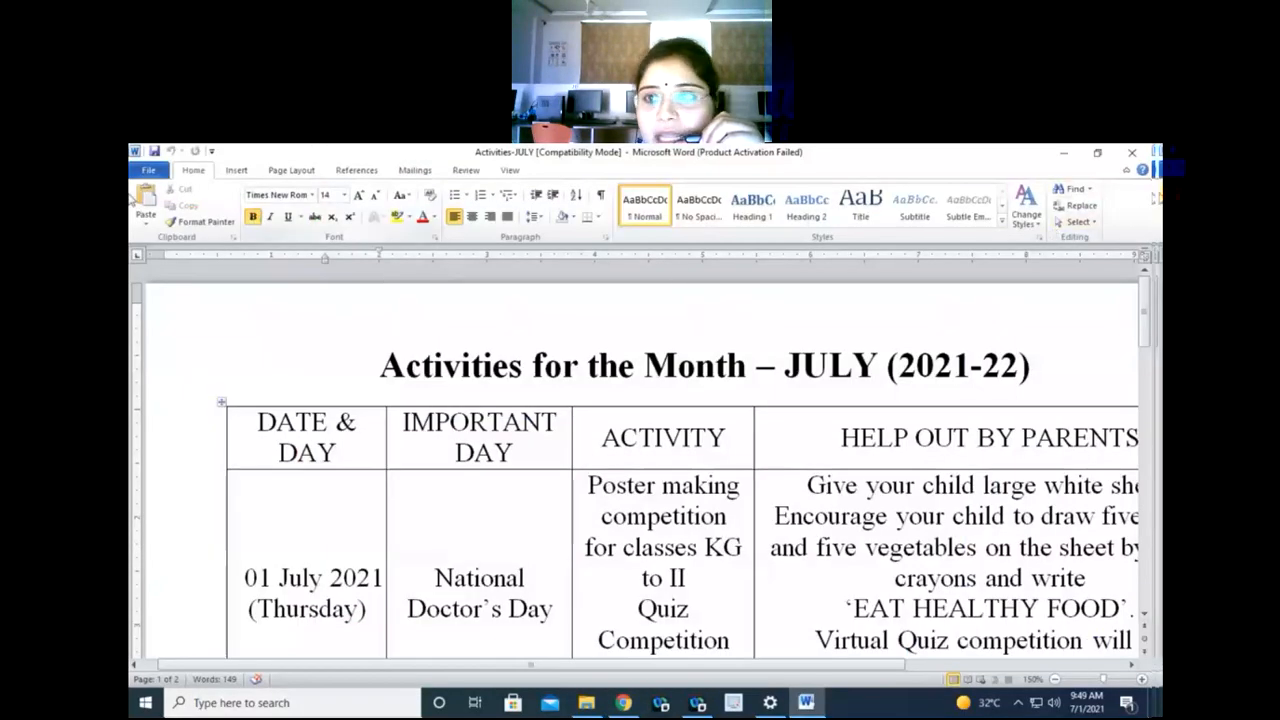
Bring up the Open dialog from the Activities-JULY document, cancel it, and close the document window.
left_click(148, 170)
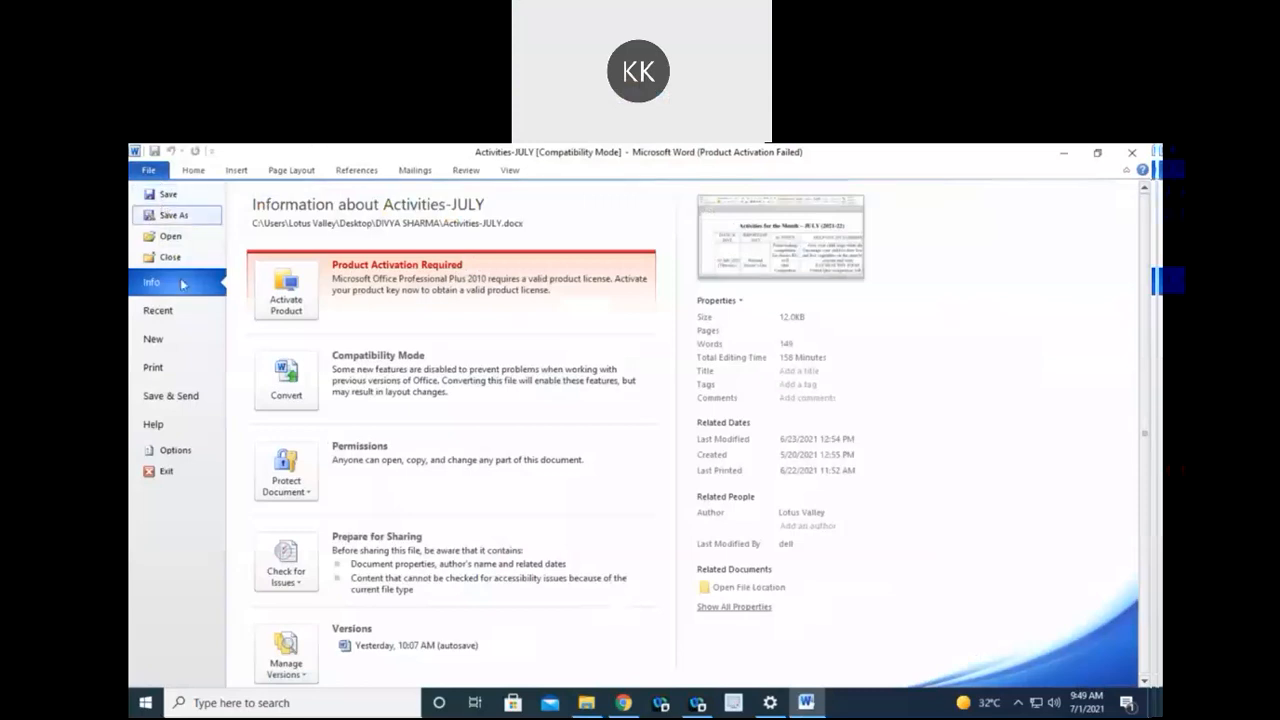
left_click(170, 237)
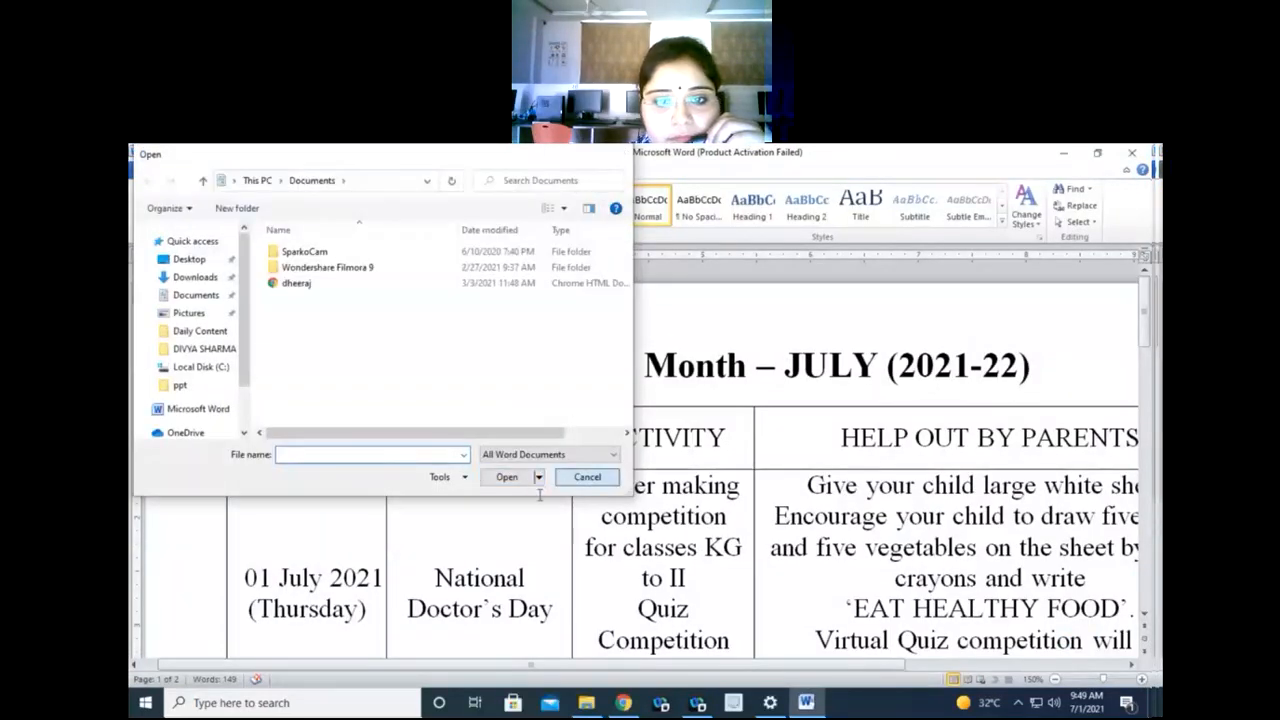
left_click(587, 477)
left_click(1132, 152)
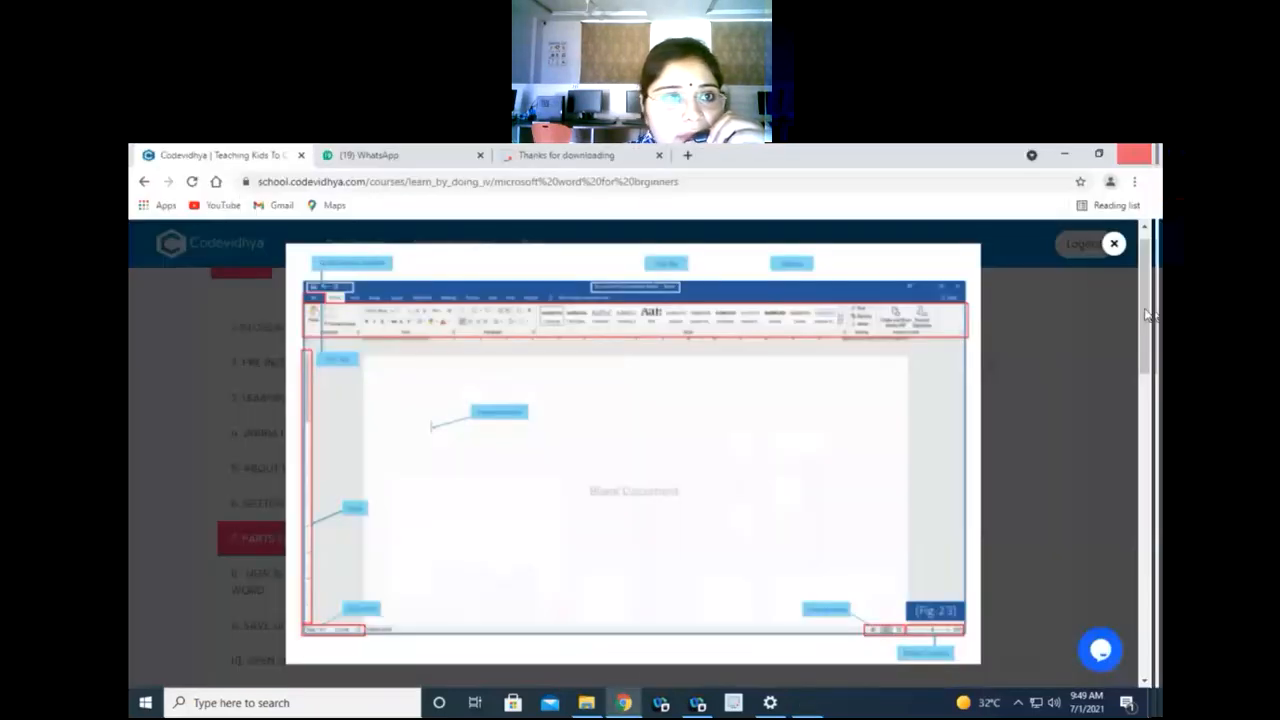
Find Microsoft Word 2010 through the Windows search and launch it with a blank document.
left_click(265, 701)
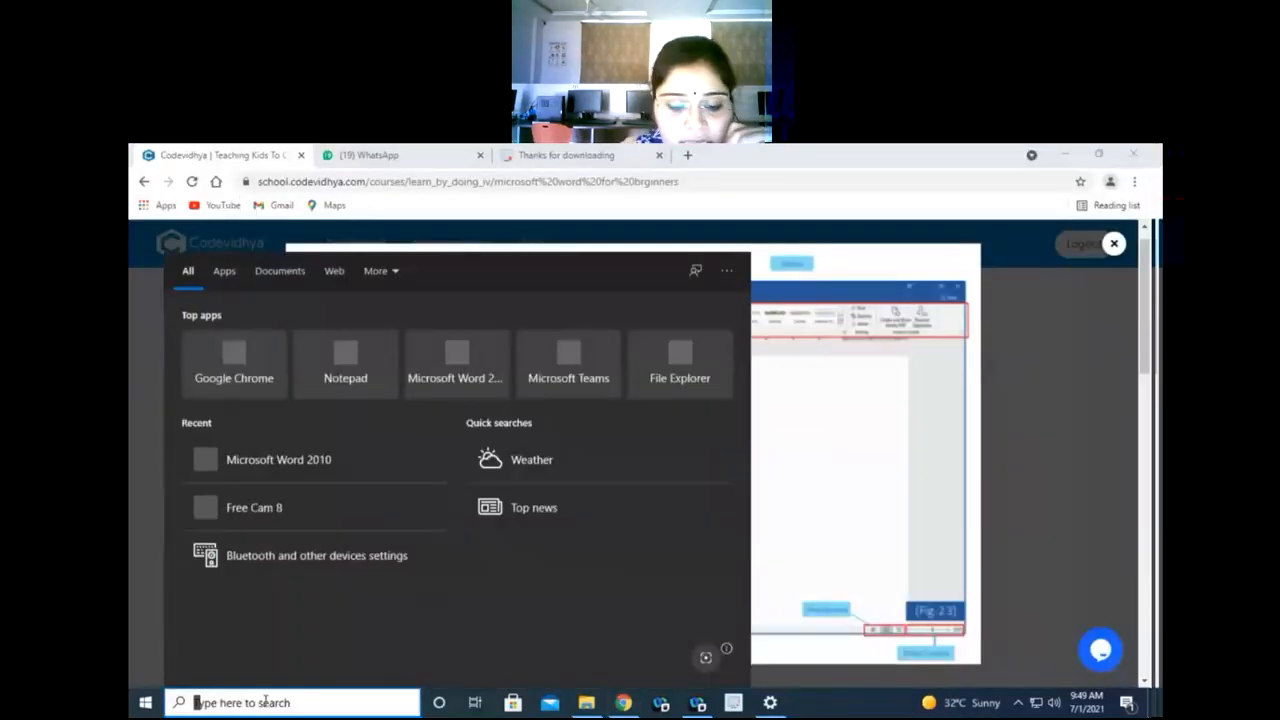
type("w")
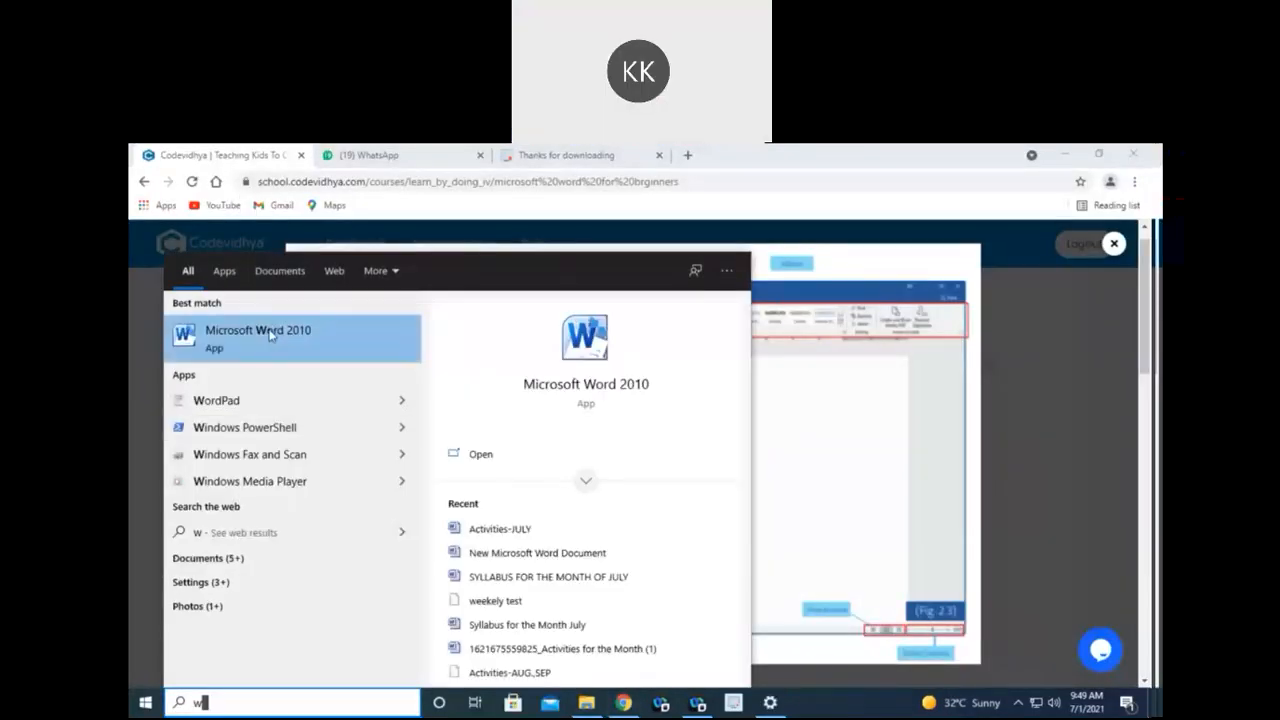
left_click(270, 334)
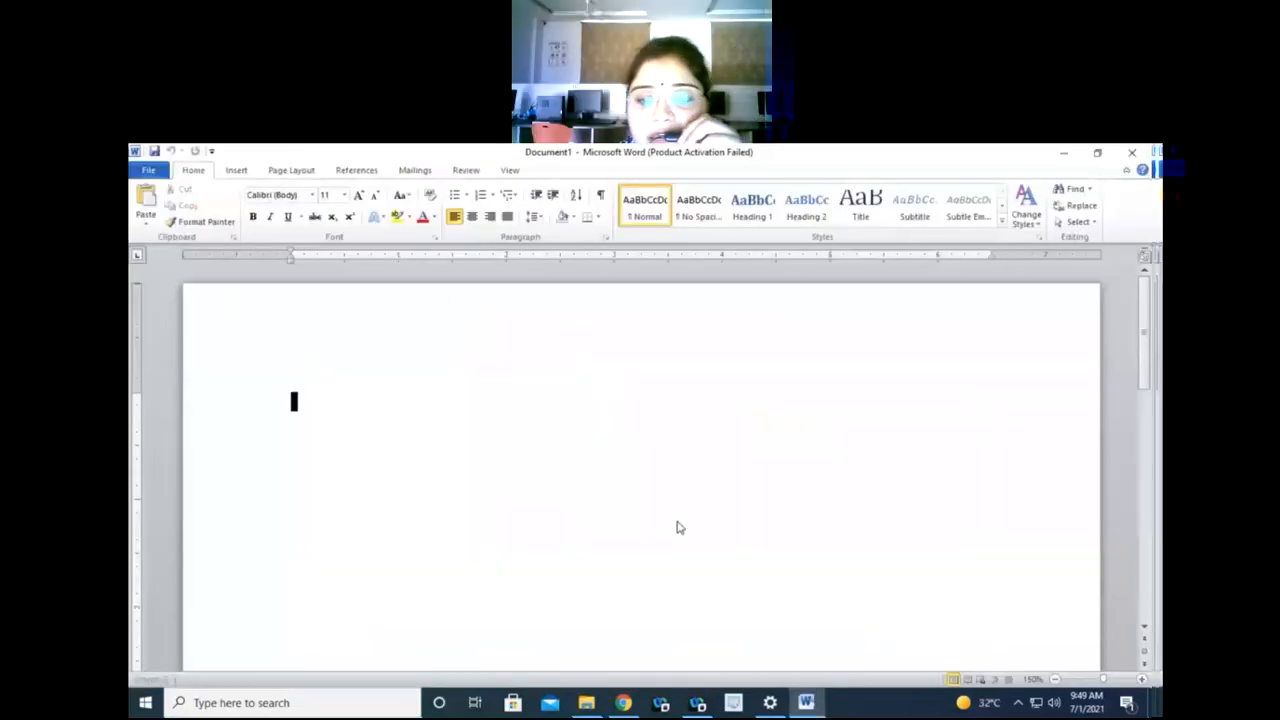
left_click(778, 566)
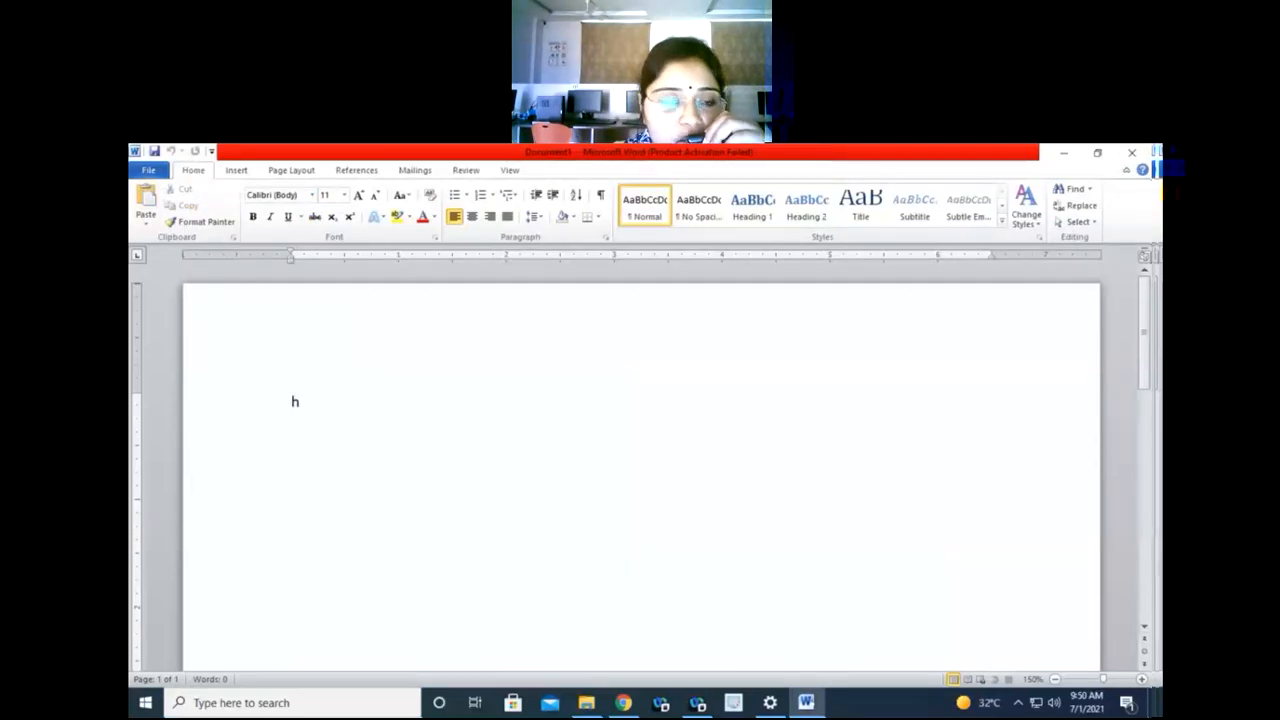
Enter a line of random sample letters in the blank document and delete all of them.
type("jkhjkhjkbmjkjkj")
key("BackSpace")
key("BackSpace")
key("BackSpace")
key("BackSpace")
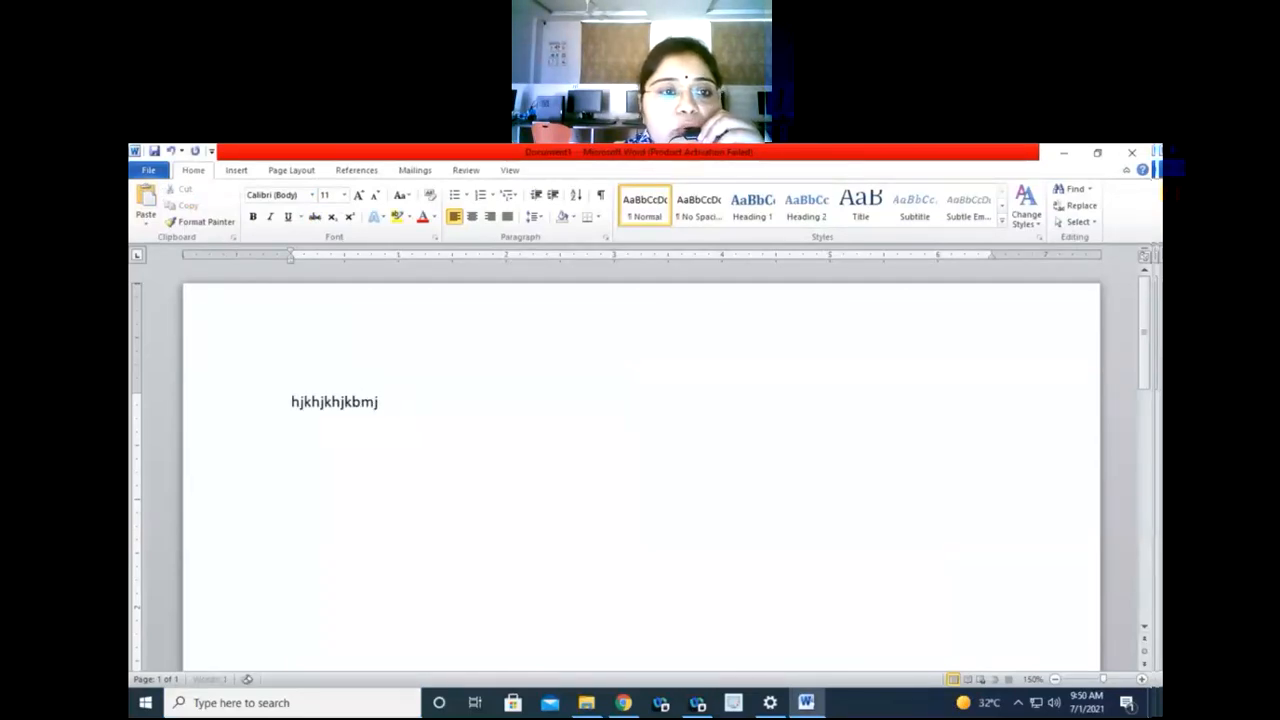
key("BackSpace")
key("BackSpace")
key("BackSpace")
key("BackSpace")
key("BackSpace")
key("BackSpace")
key("BackSpace")
key("BackSpace")
key("BackSpace")
key("BackSpace")
key("BackSpace")
key("BackSpace")
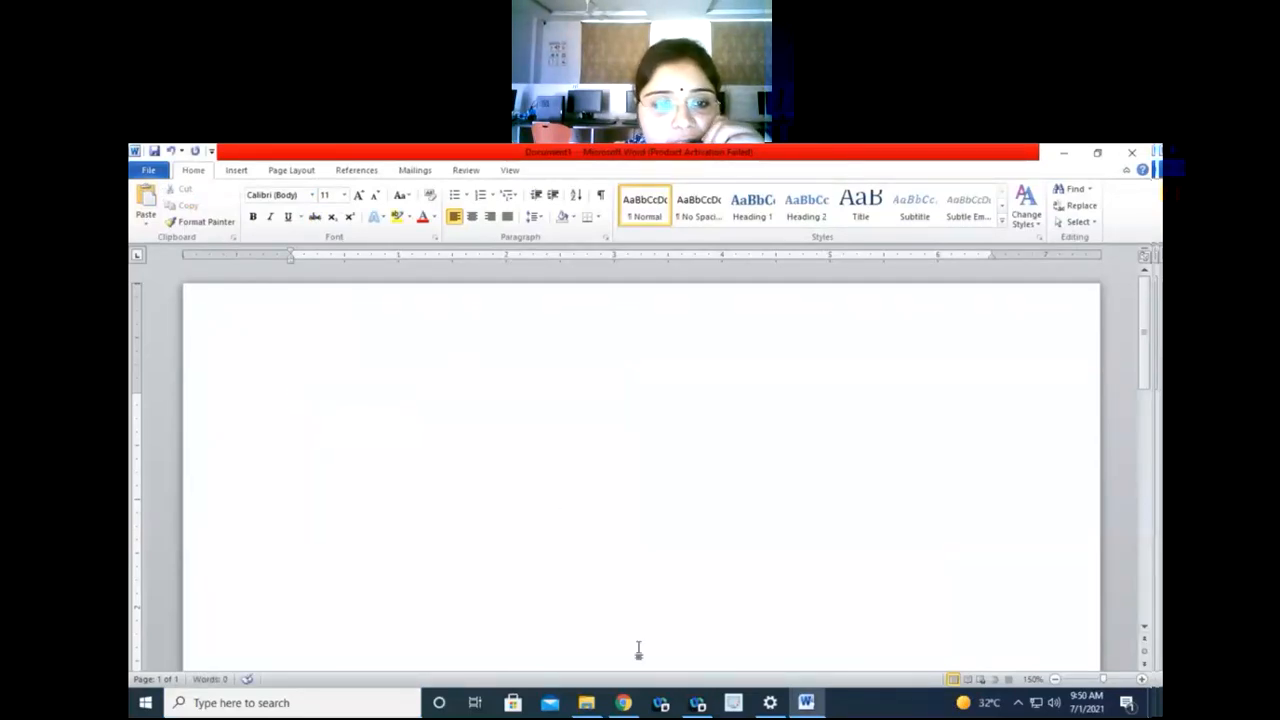
Compare the Fig. 2.3 Word window diagram in Chrome with the blank document window in Word.
left_click(623, 703)
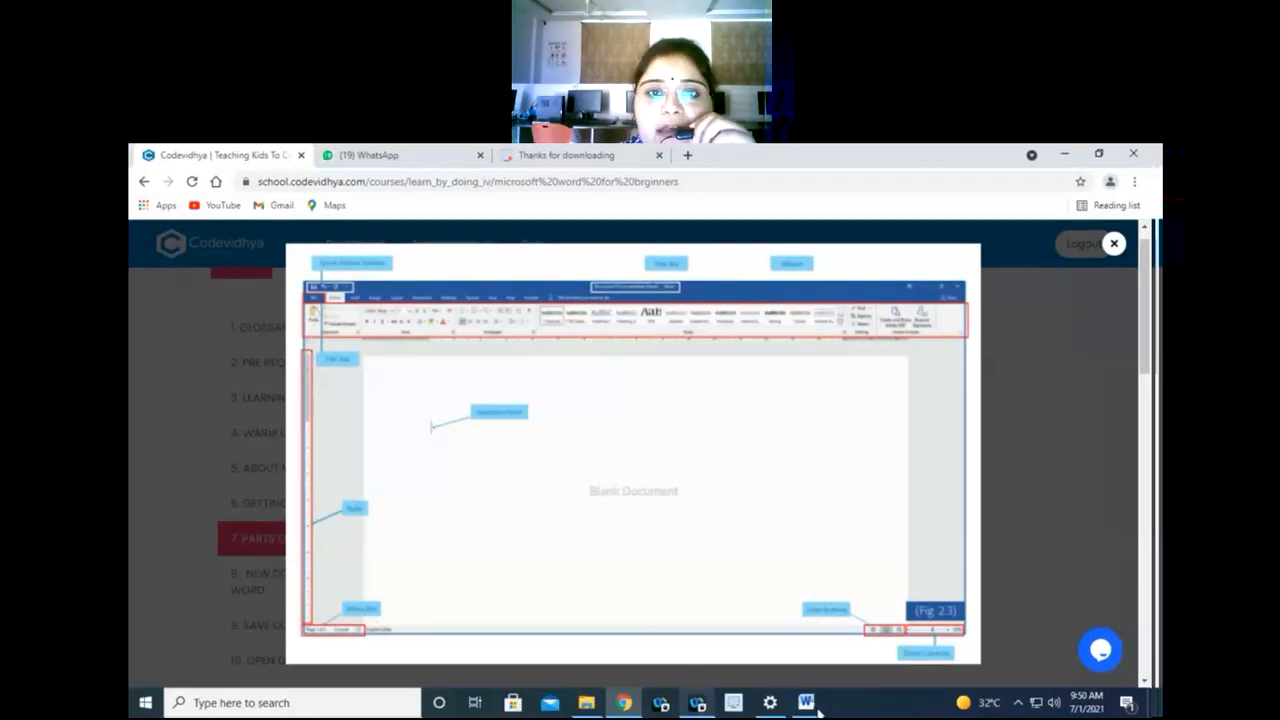
left_click(806, 702)
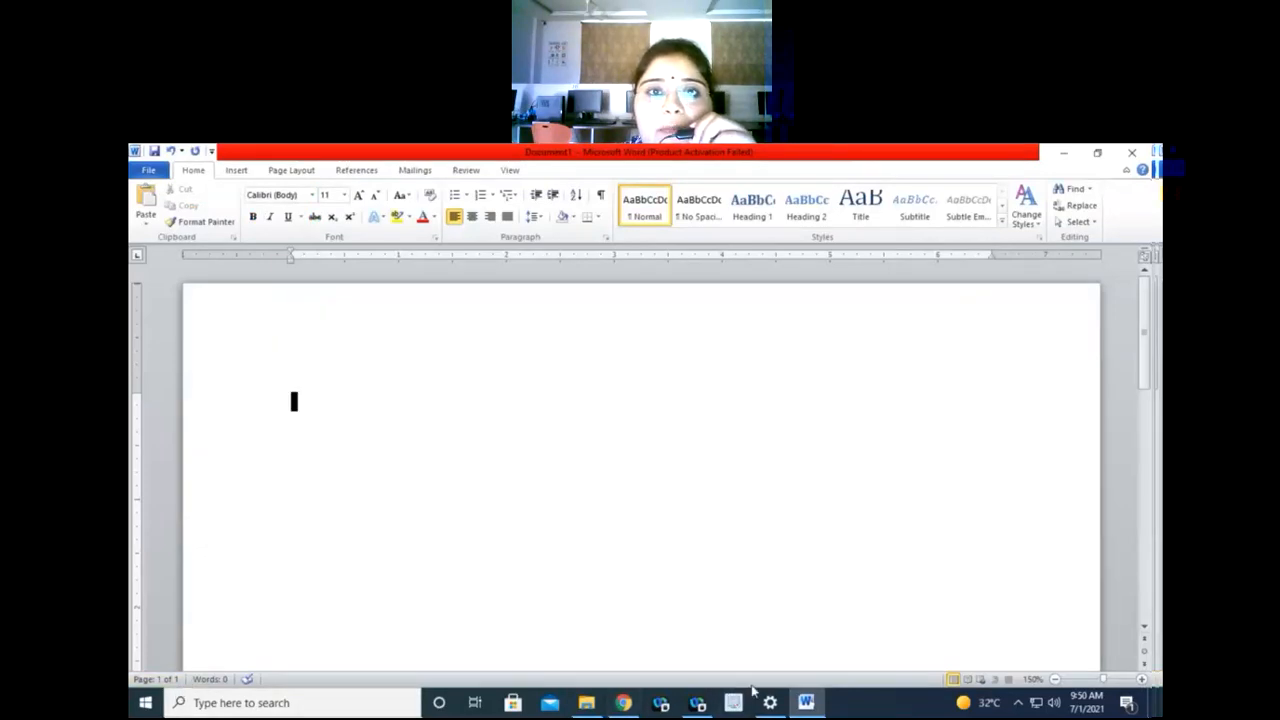
left_click(623, 702)
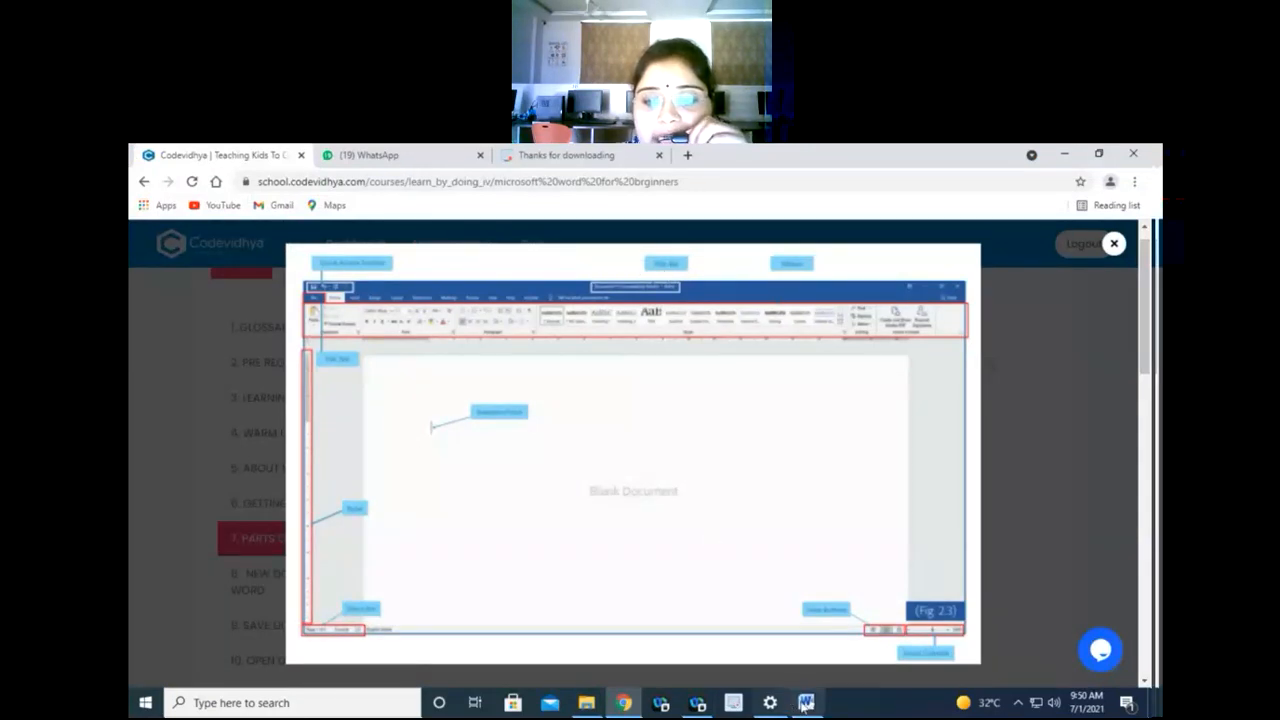
left_click(806, 702)
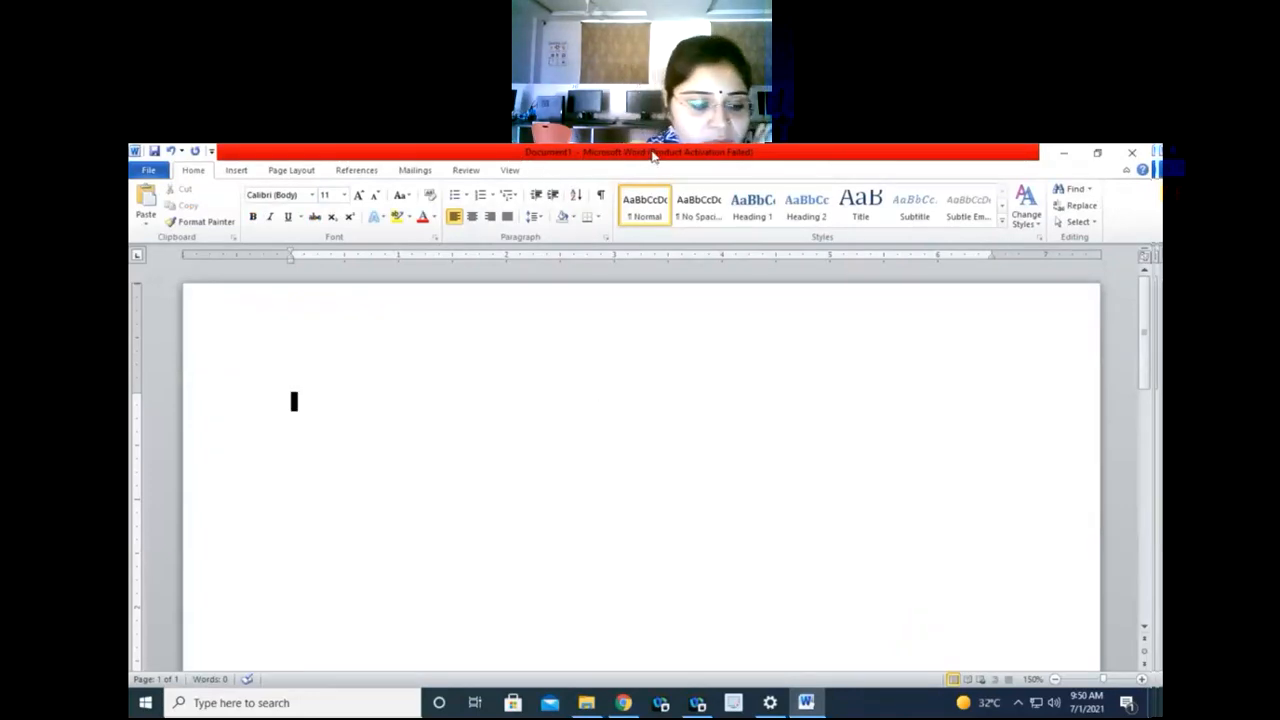
In Chrome, go back to the Learn By Doing IV course page and expand Microsoft Word for Beginners in the curriculum.
left_click(623, 703)
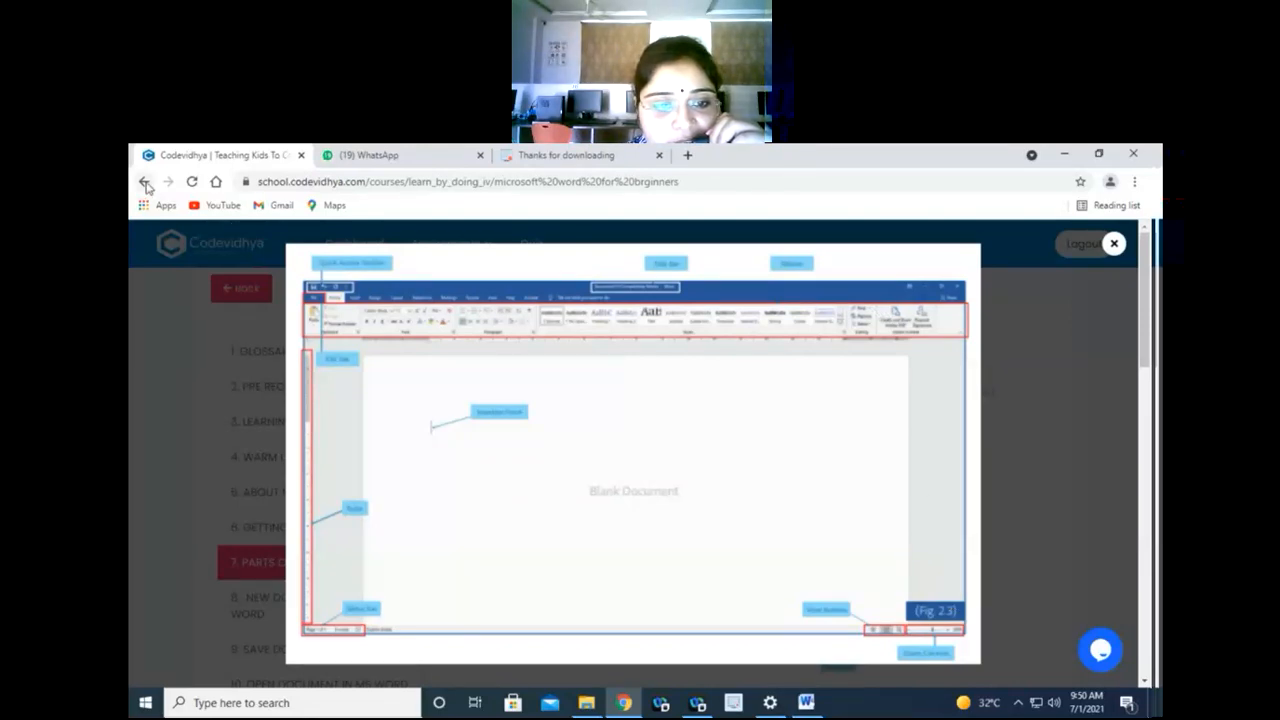
left_click(144, 181)
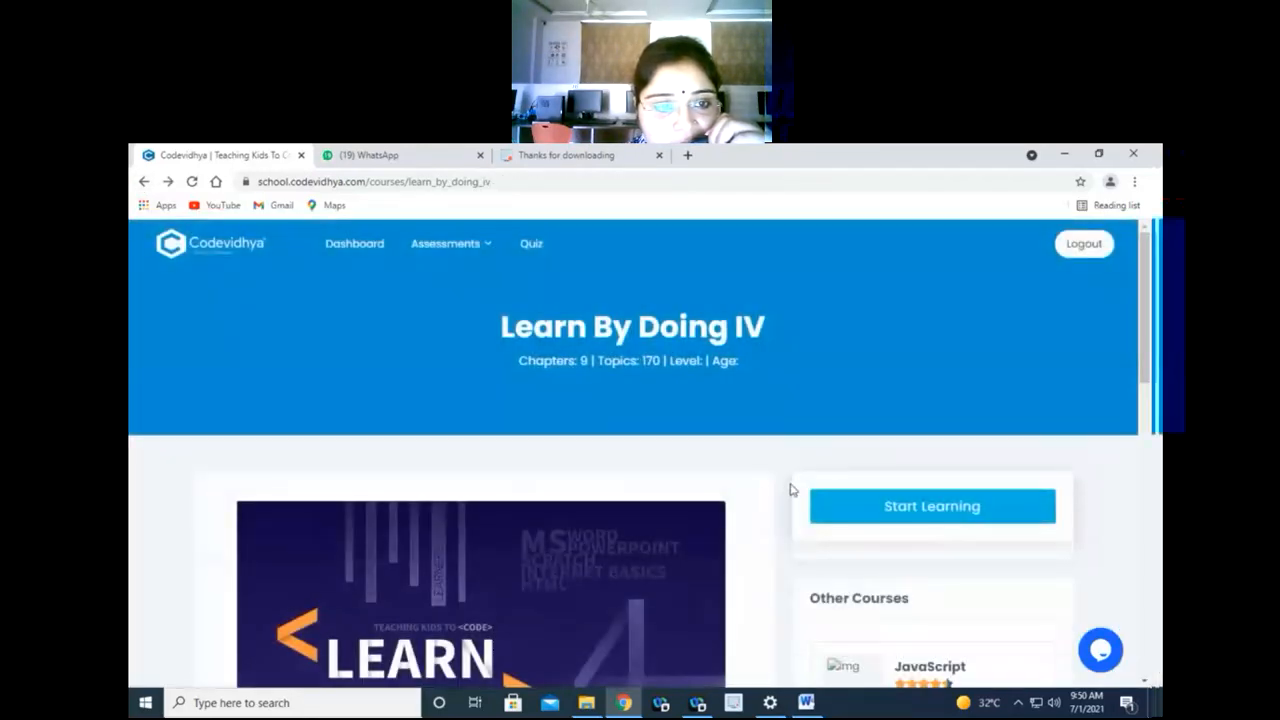
scroll(790, 490, "down", 5)
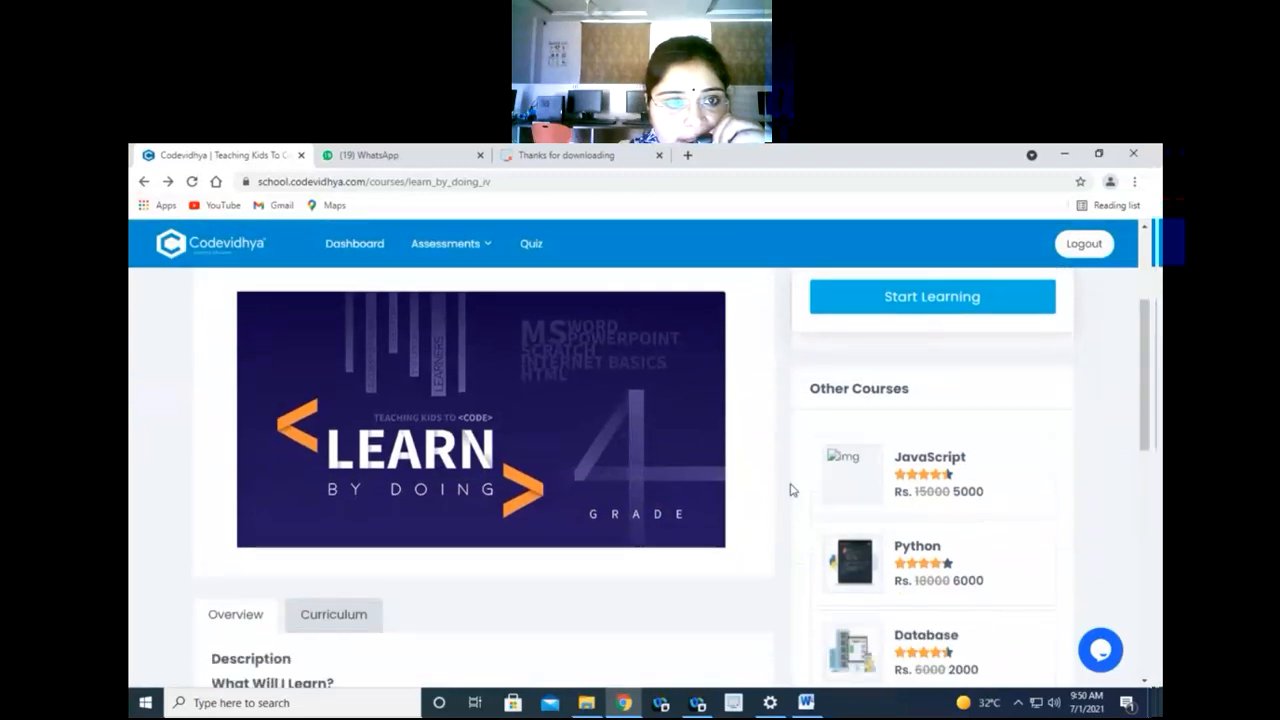
scroll(790, 490, "down", 1)
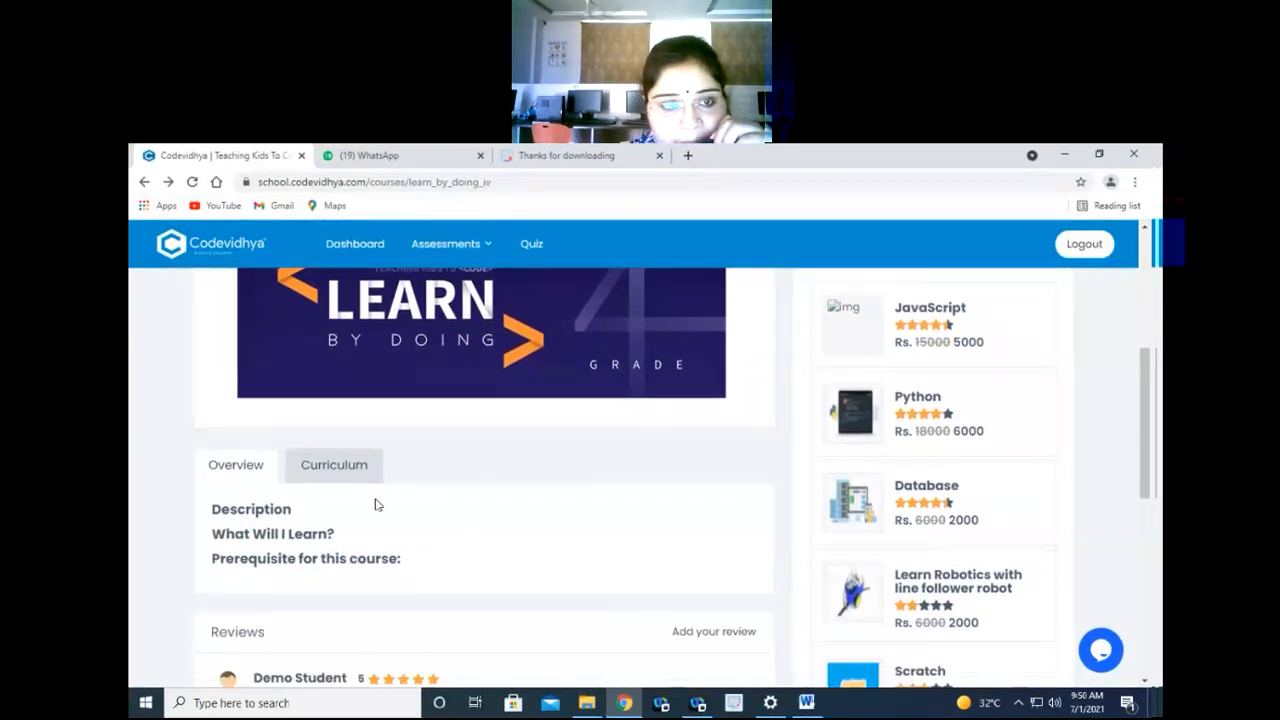
left_click(337, 468)
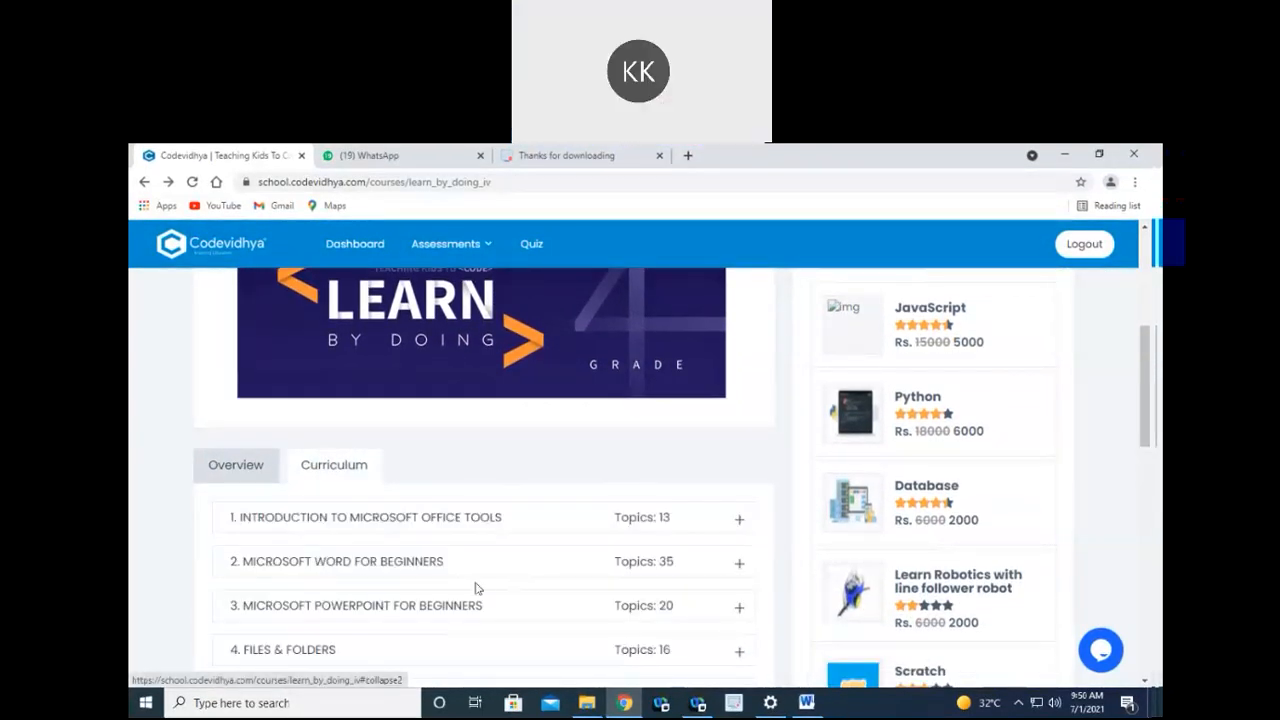
left_click(386, 563)
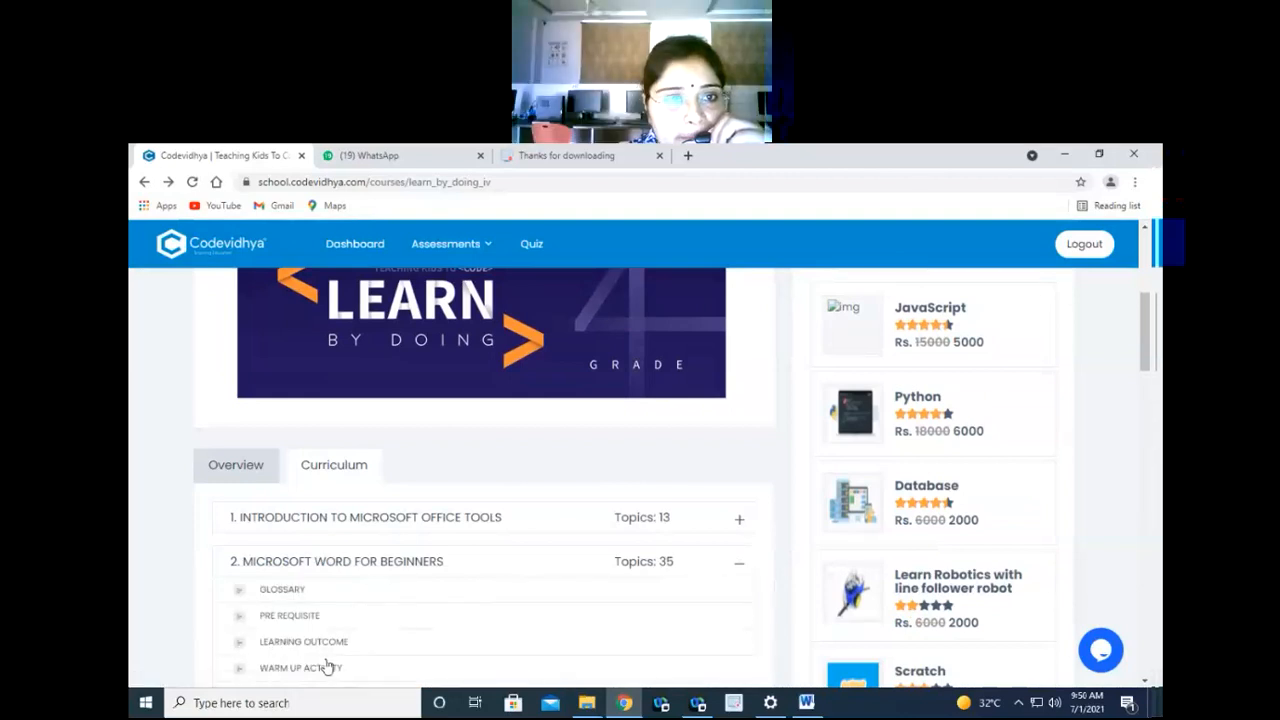
Look through the Microsoft Word for Beginners topics and open the New Document Creation in Word lesson.
scroll(320, 645, "down", 15)
scroll(346, 570, "up", 3)
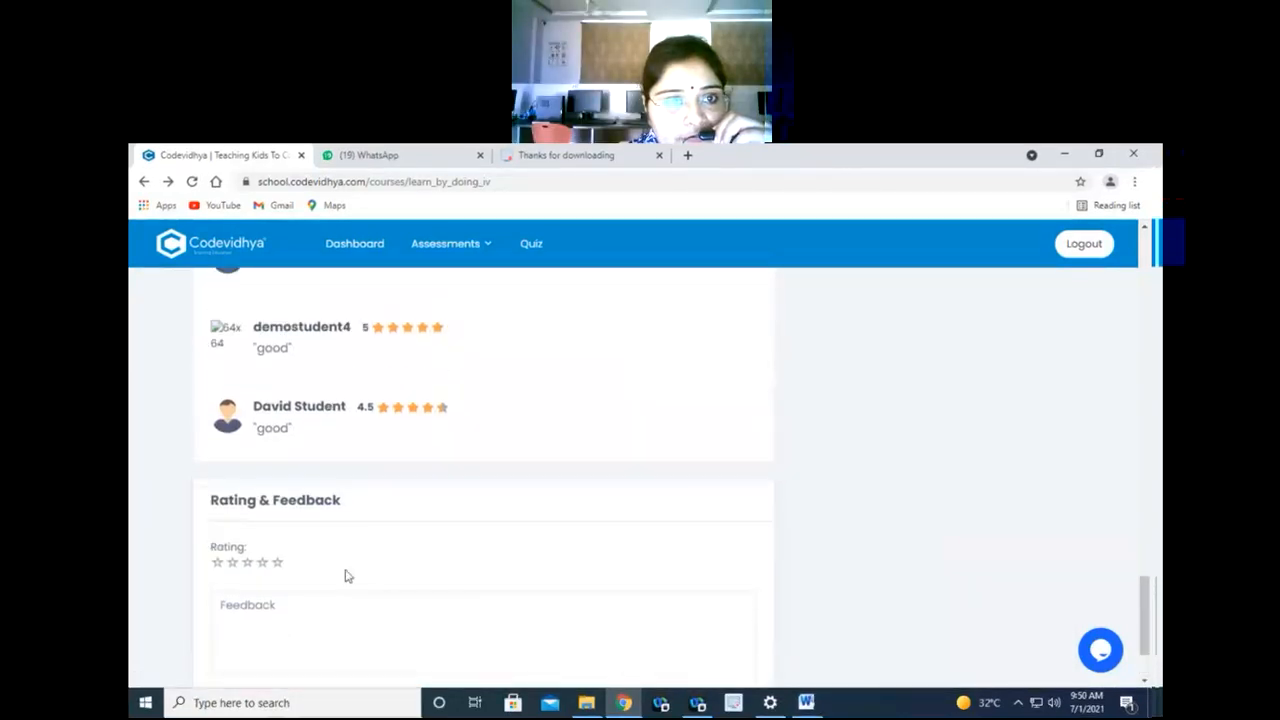
scroll(346, 575, "up", 5)
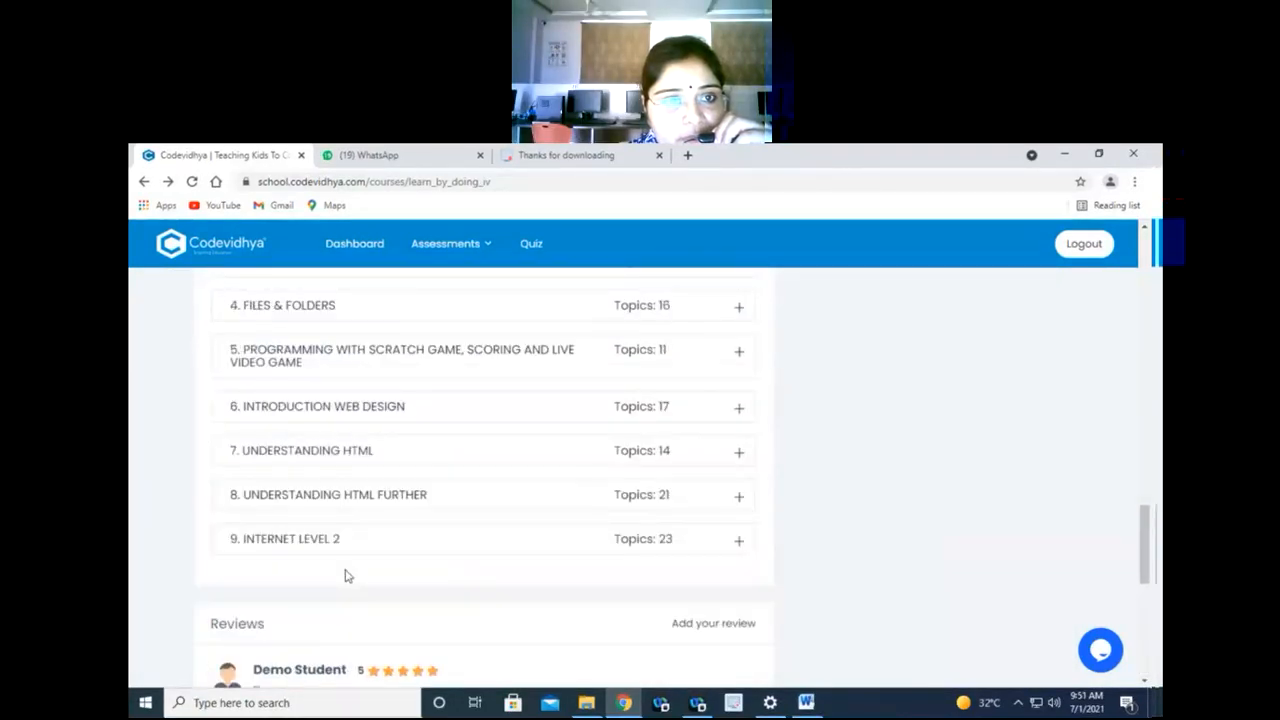
scroll(346, 575, "up", 3)
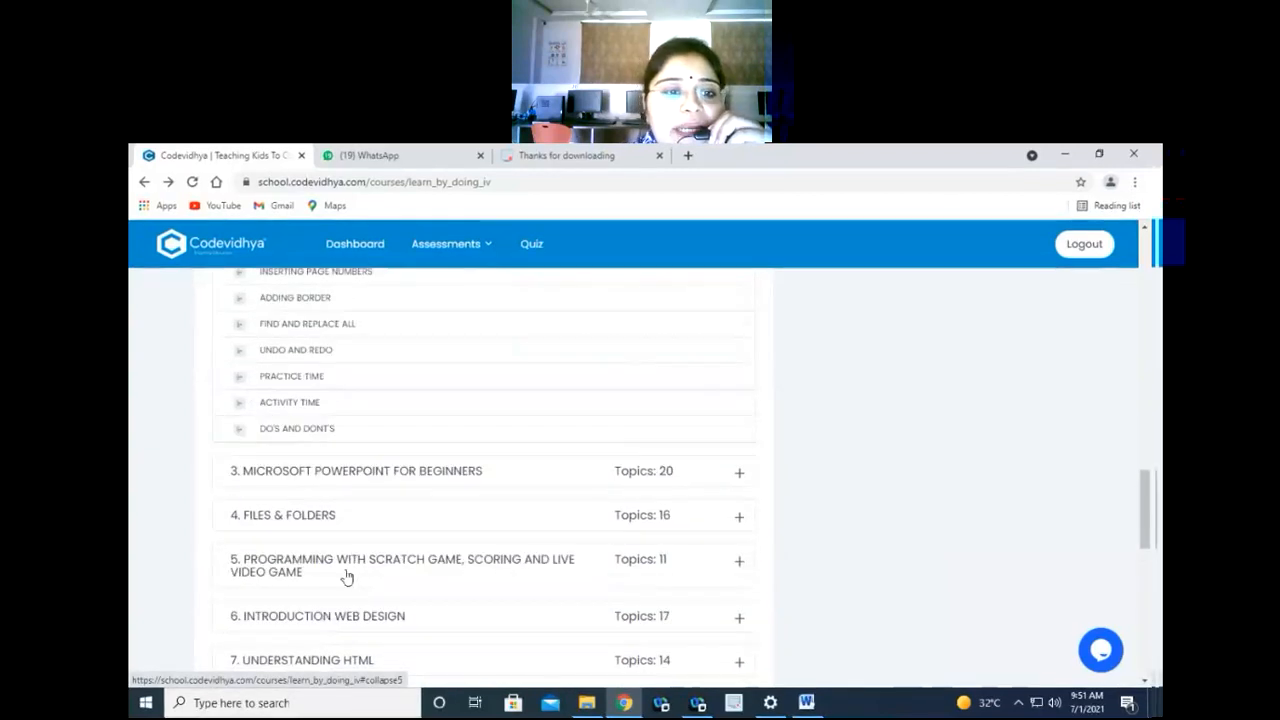
scroll(346, 577, "up", 2)
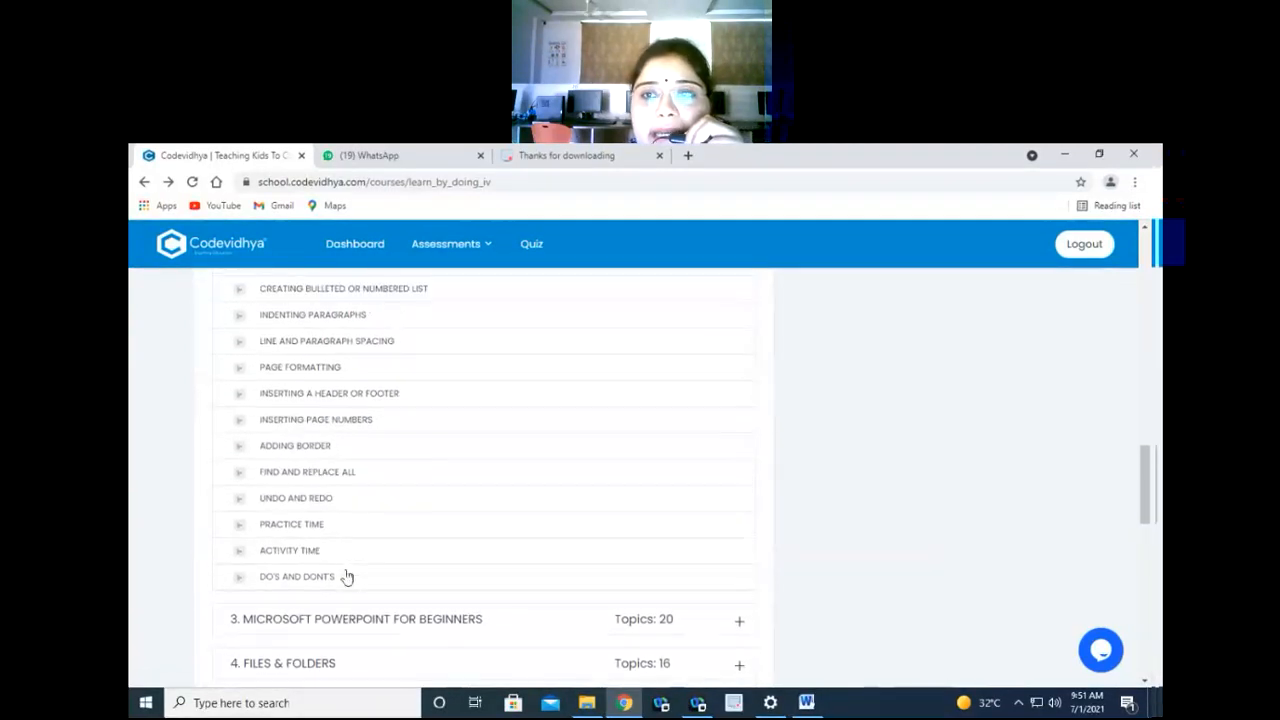
scroll(346, 577, "up", 3)
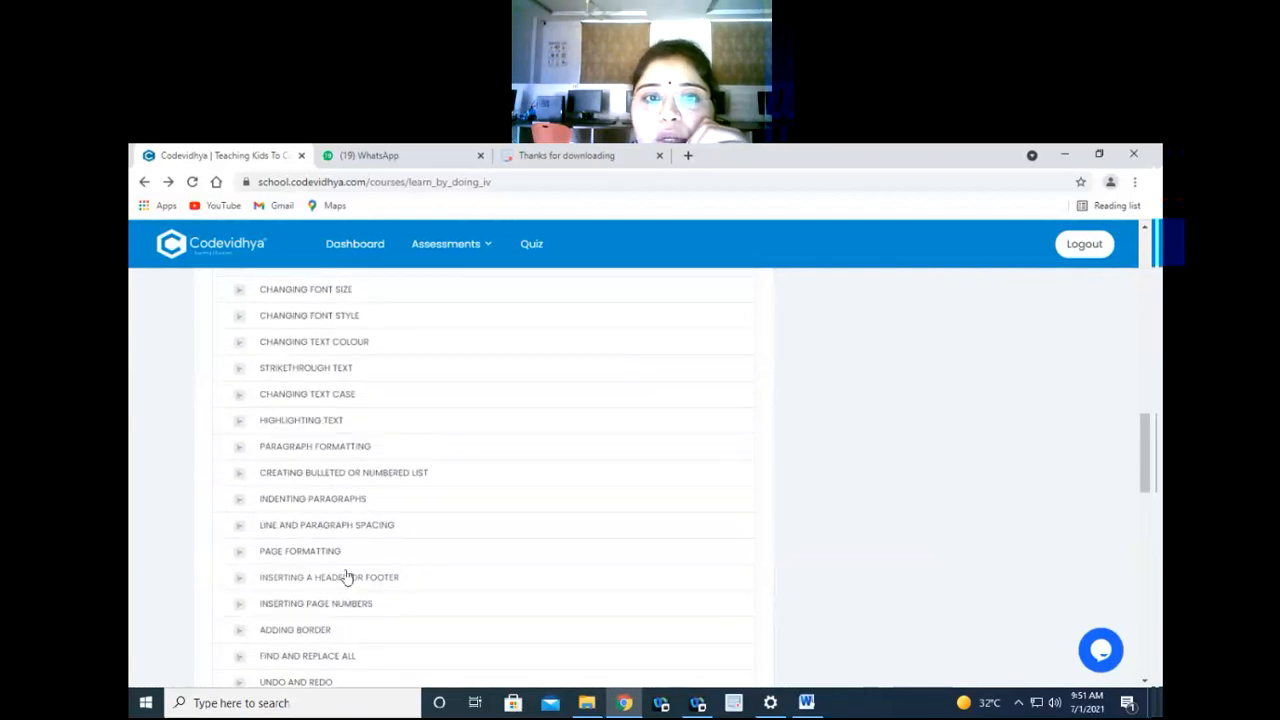
scroll(346, 577, "up", 3)
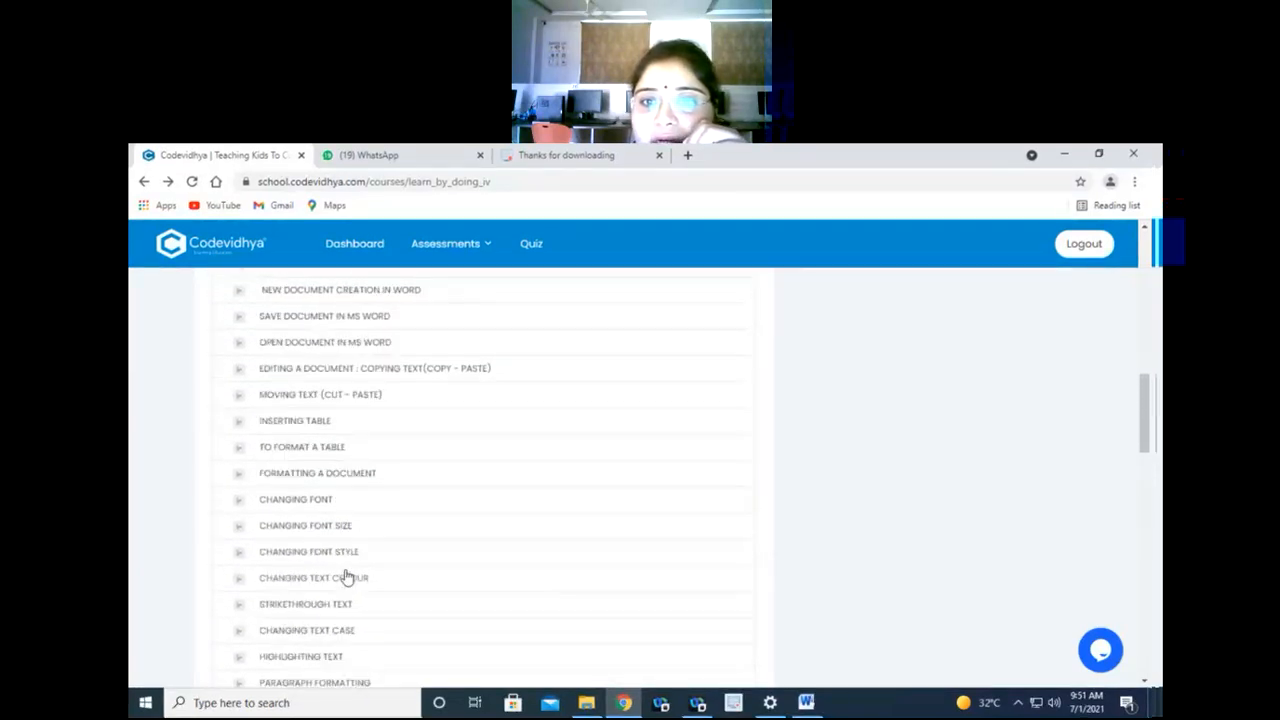
scroll(346, 577, "up", 3)
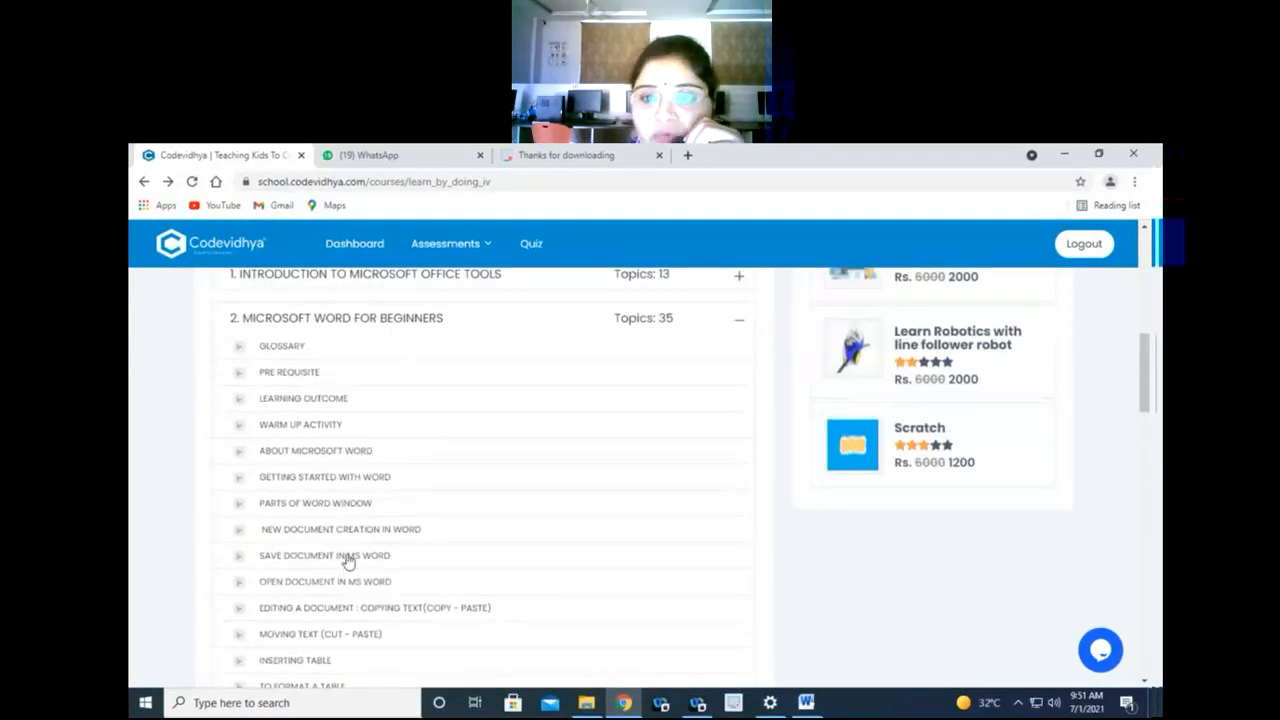
left_click(351, 530)
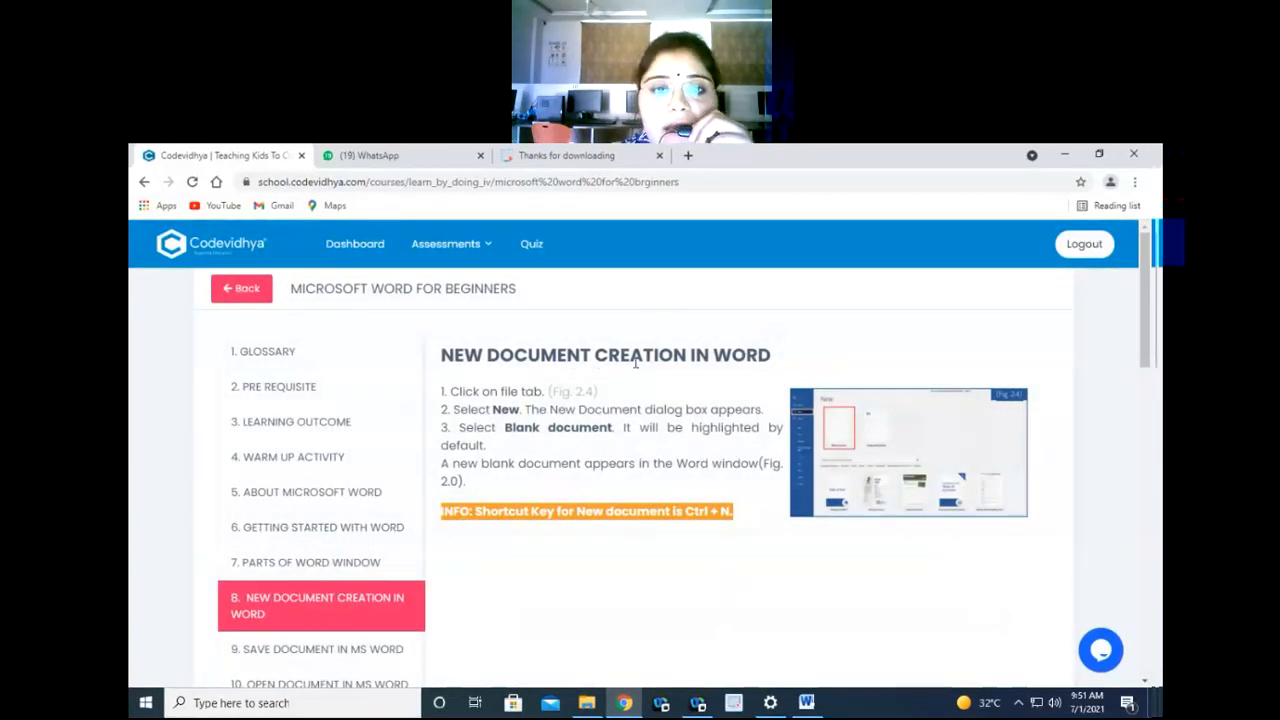
Highlight the word WORD in the lesson heading and the info line about the Ctrl + N shortcut.
left_click_drag(706, 352, 772, 358)
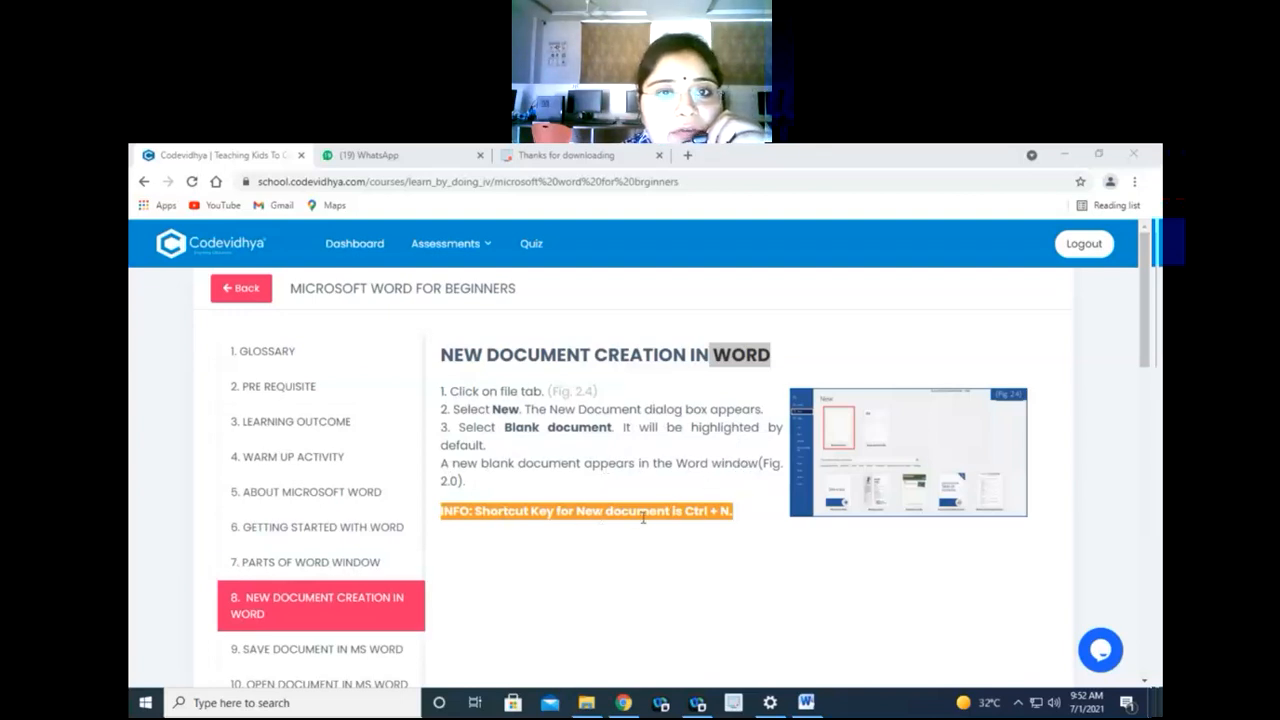
left_click_drag(737, 514, 496, 511)
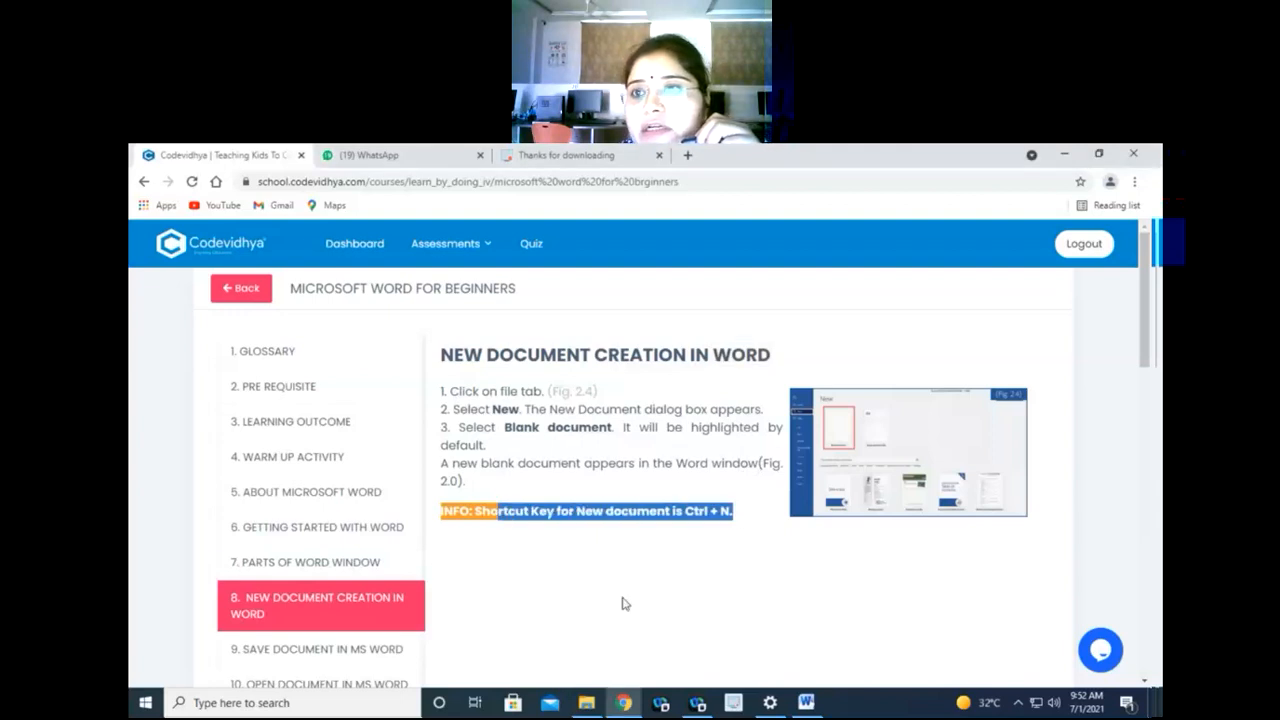
left_click(818, 663)
Switch to Word, create another blank document, and show the templates available for a new document.
left_click(808, 702)
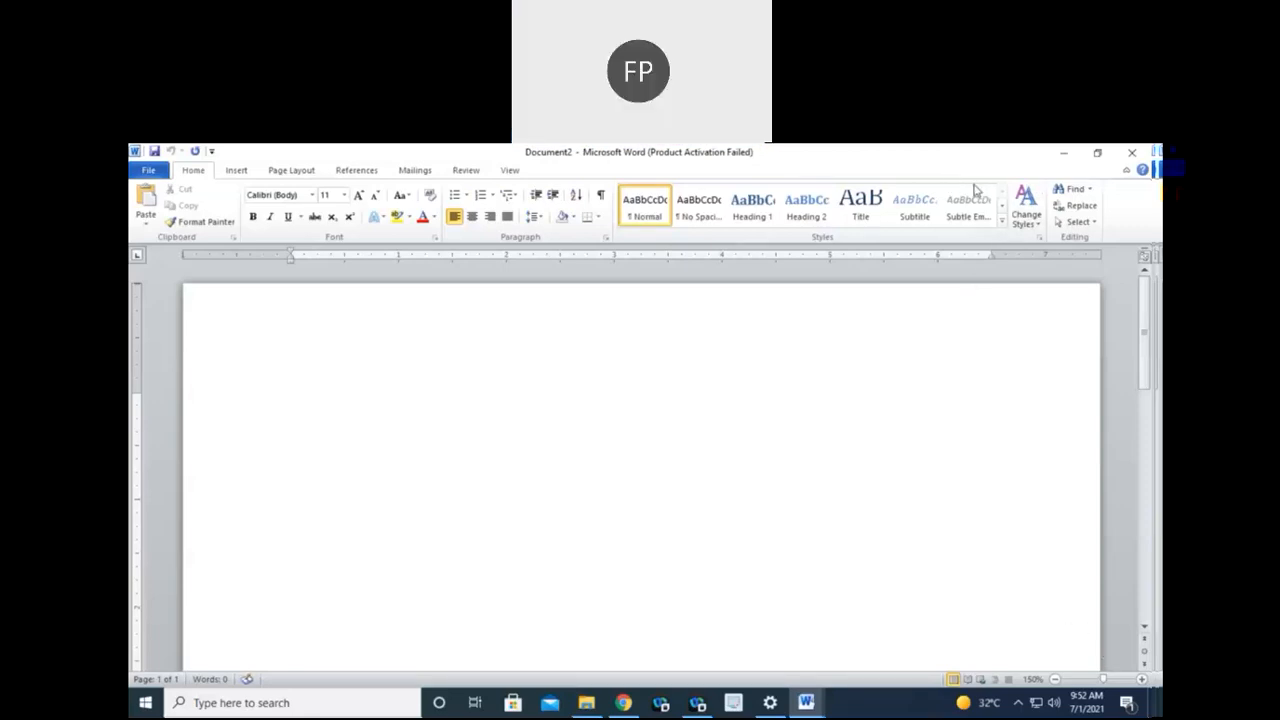
left_click(152, 175)
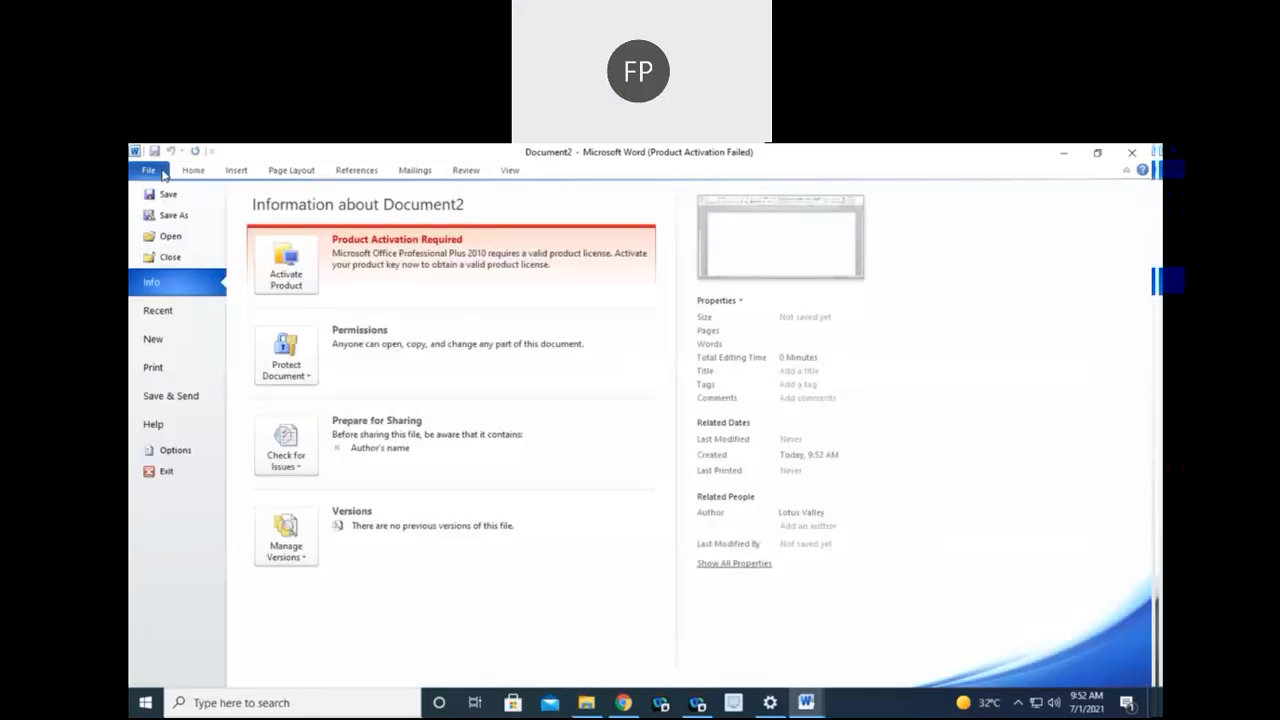
left_click(154, 341)
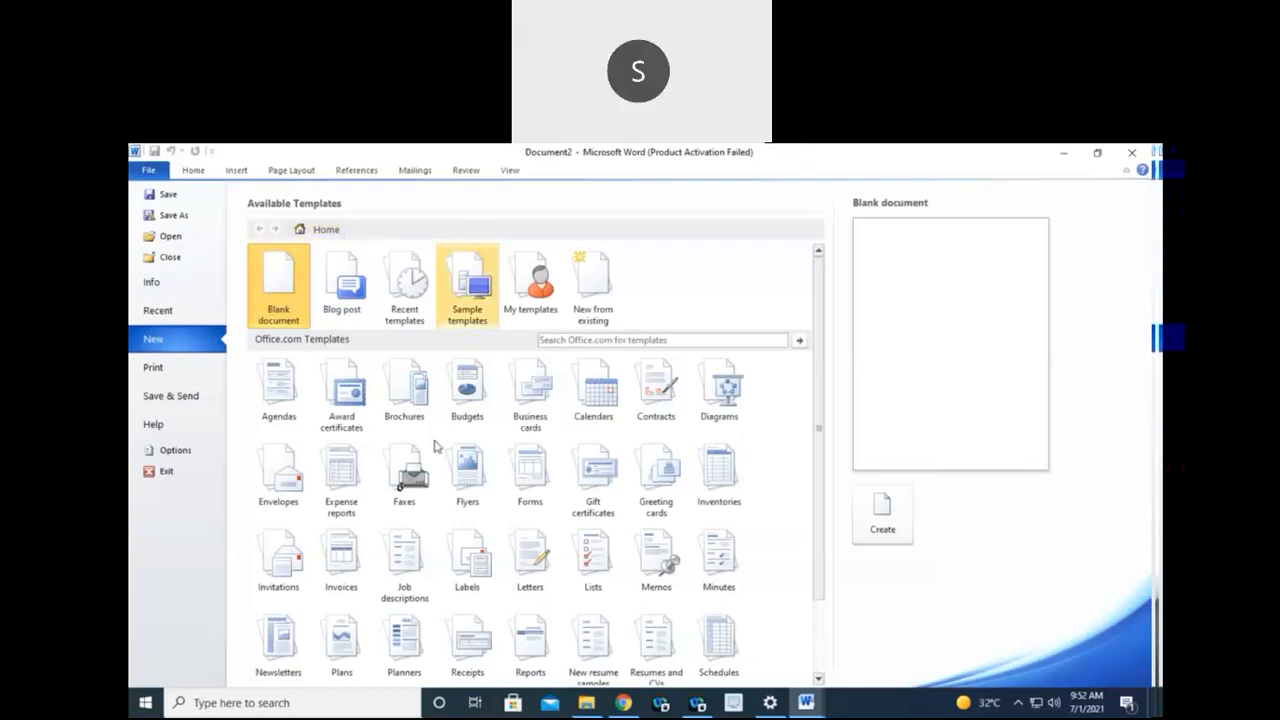
Return to Chrome and review the New Document Creation in Word instructions.
left_click(619, 702)
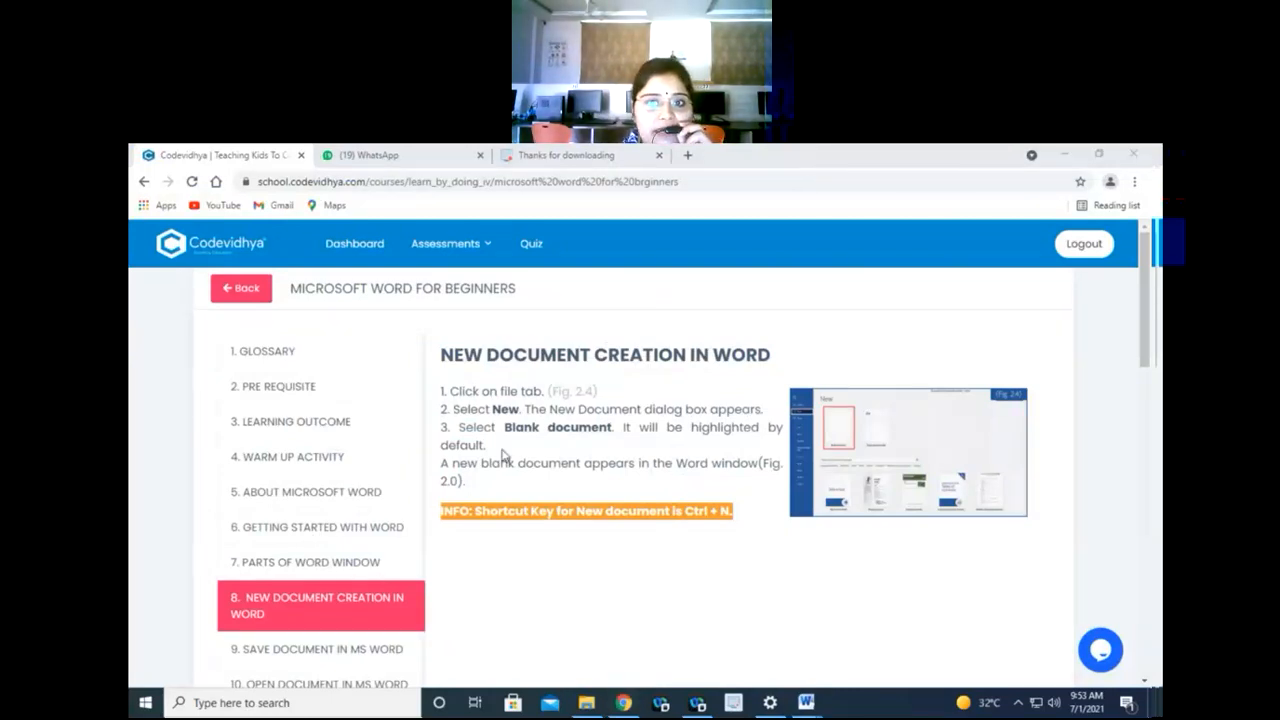
scroll(737, 566, "down", 15)
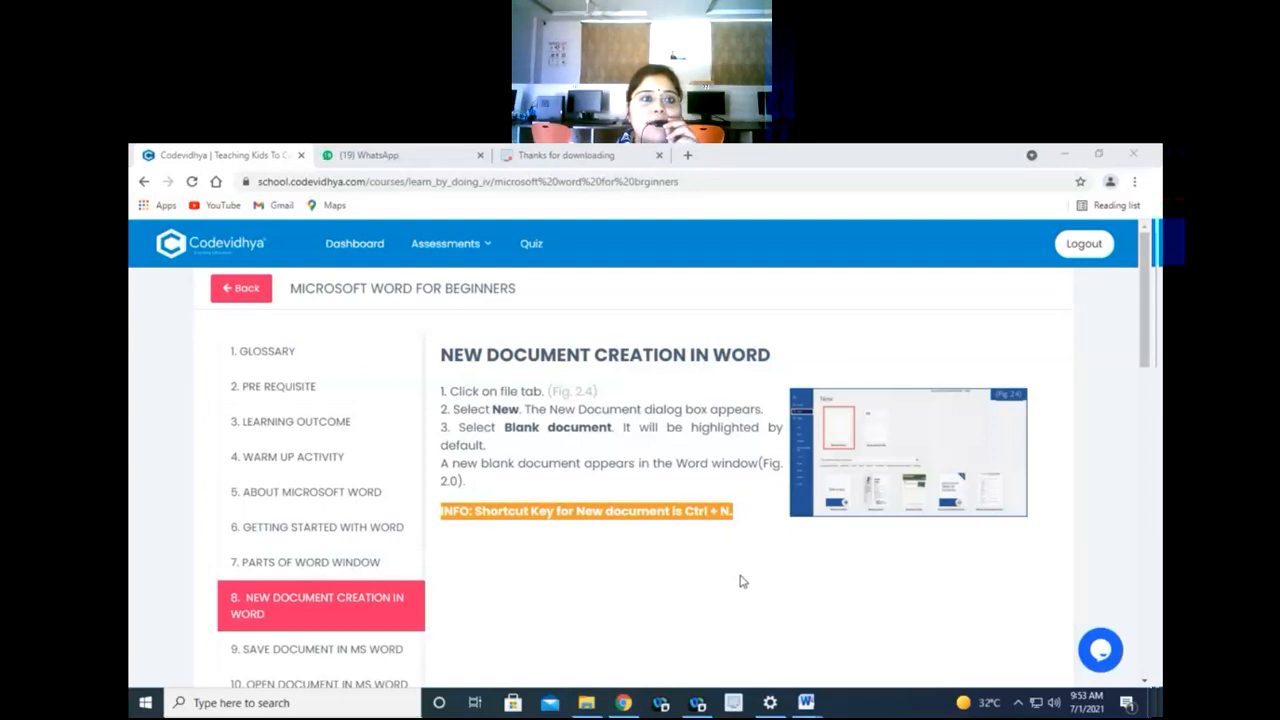
left_click(823, 630)
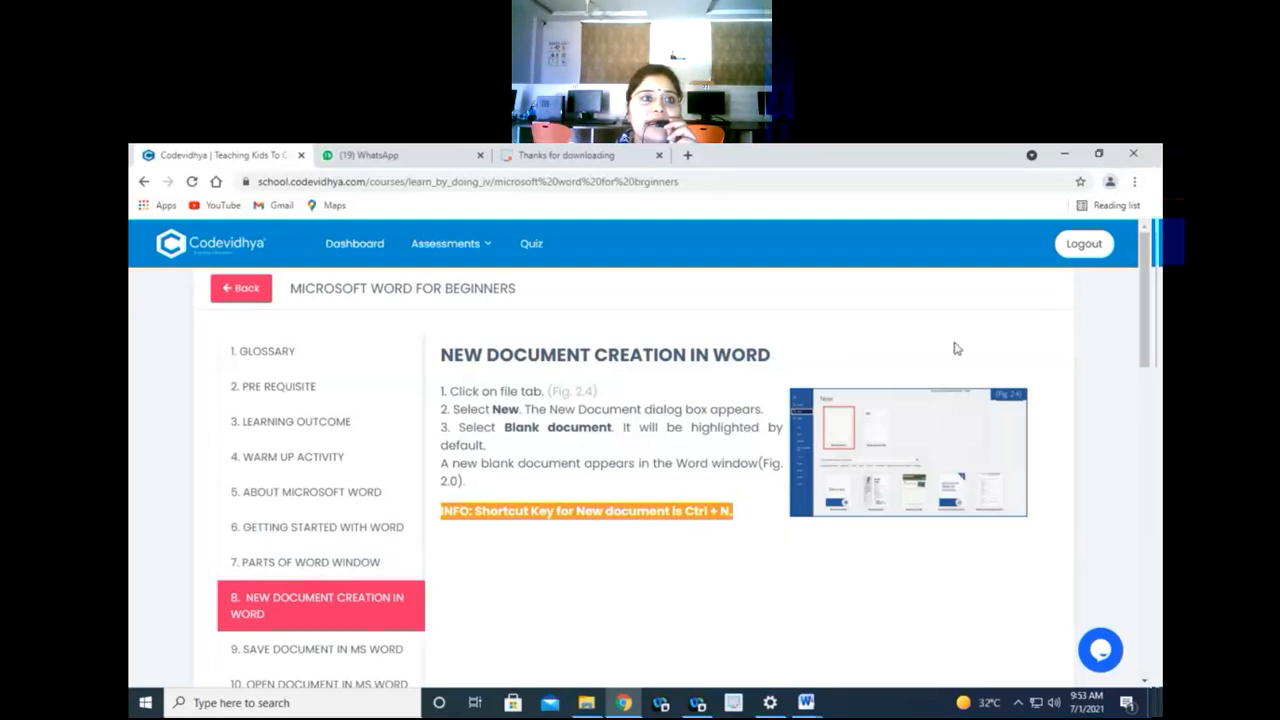
Switch to the Document2 window in Word and create a new document from the Blank document template.
left_click(812, 704)
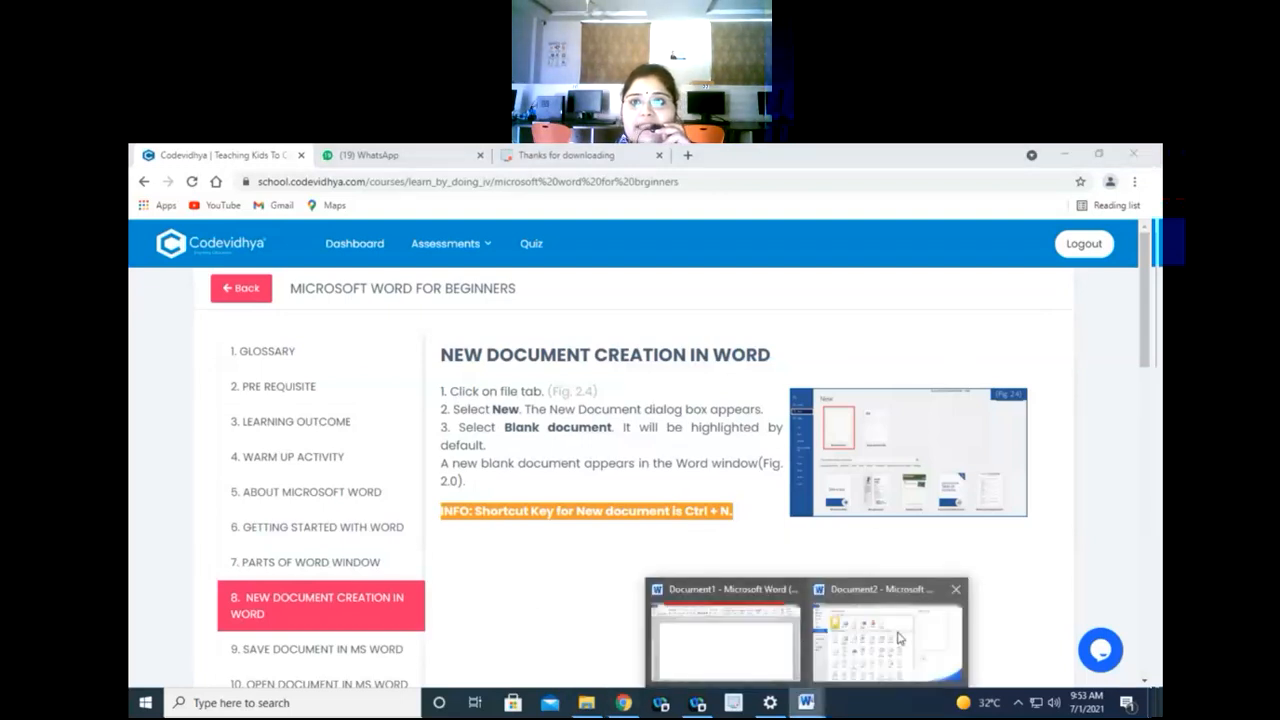
left_click(898, 638)
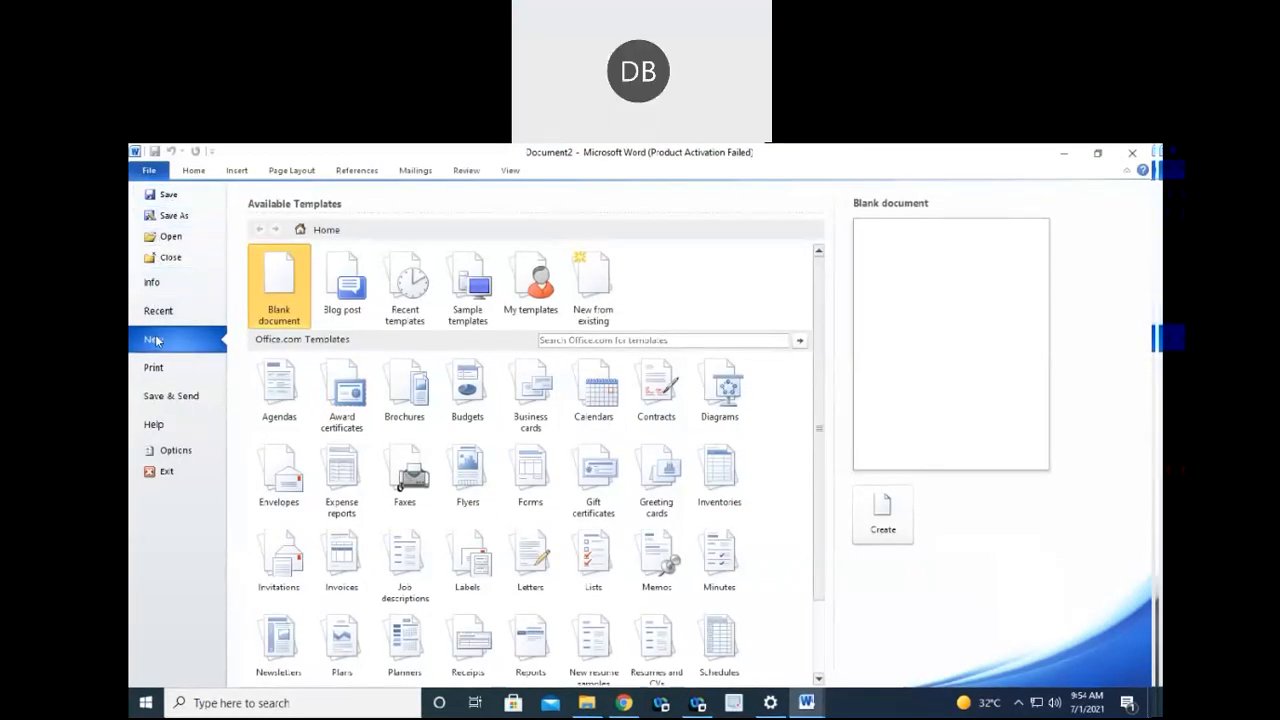
double_click(278, 297)
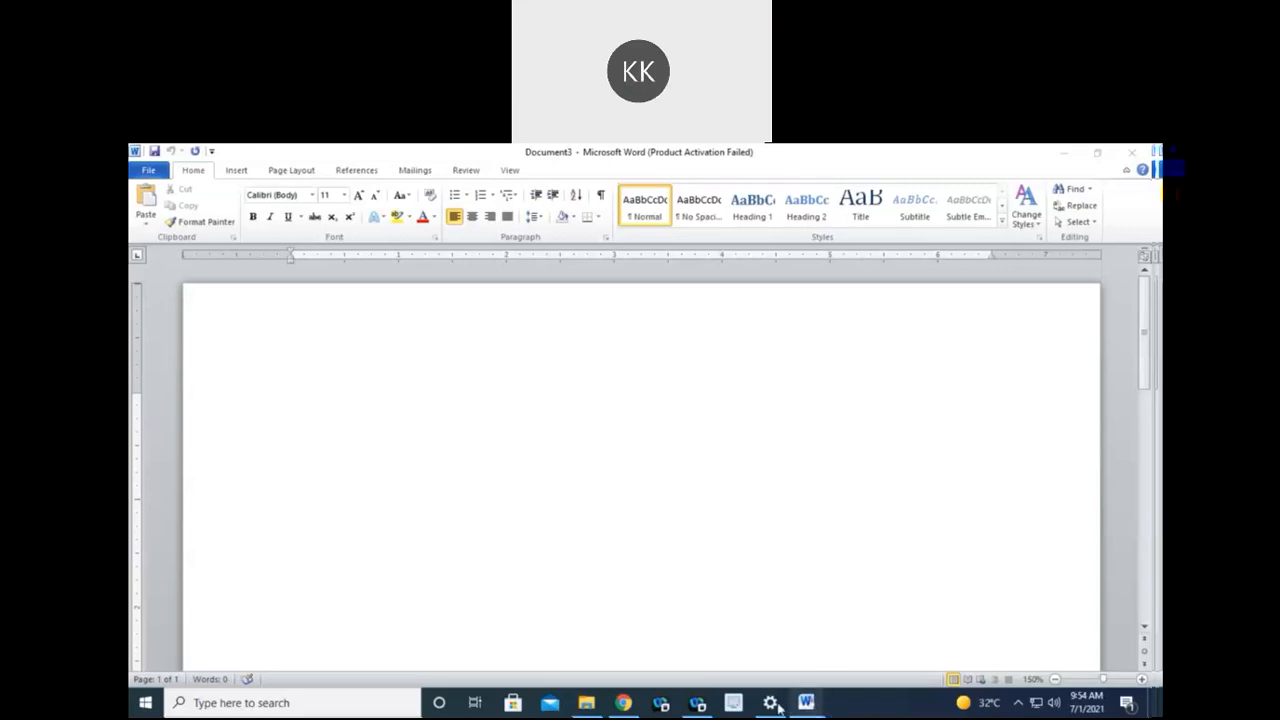
Switch to Chrome and close the Document3 and Document2 windows of Word.
left_click(624, 704)
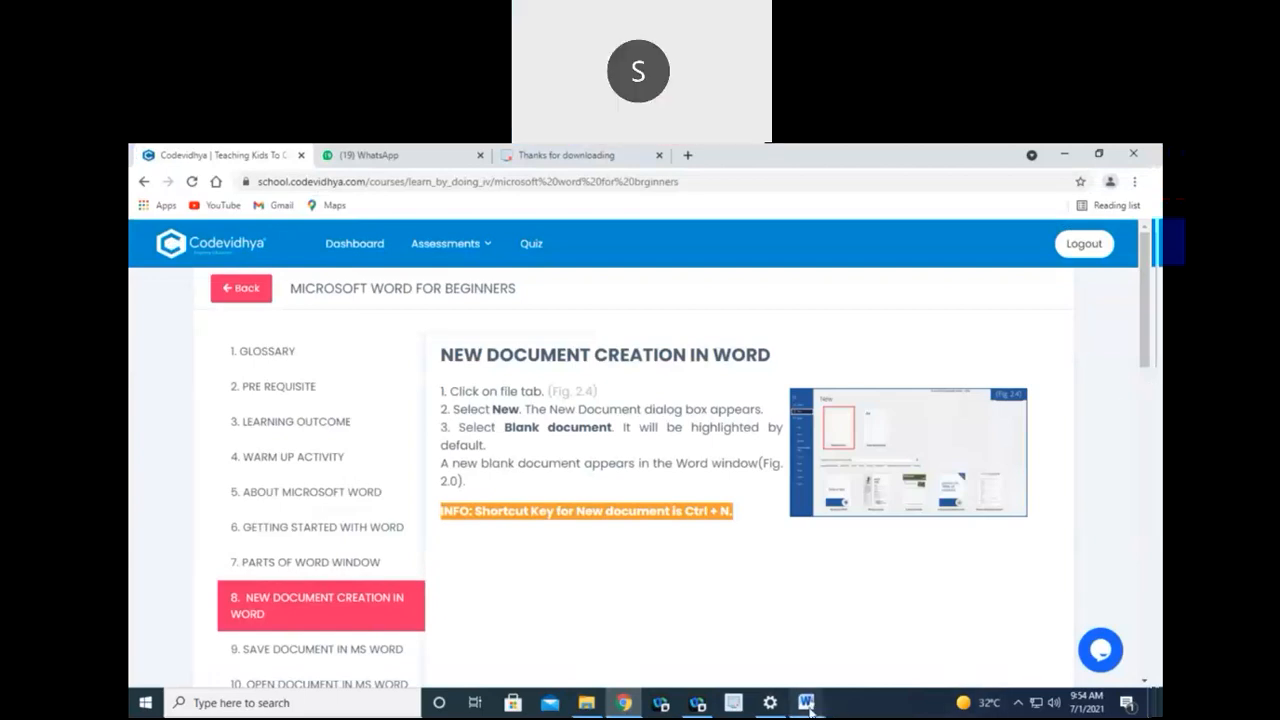
mouse_move(808, 704)
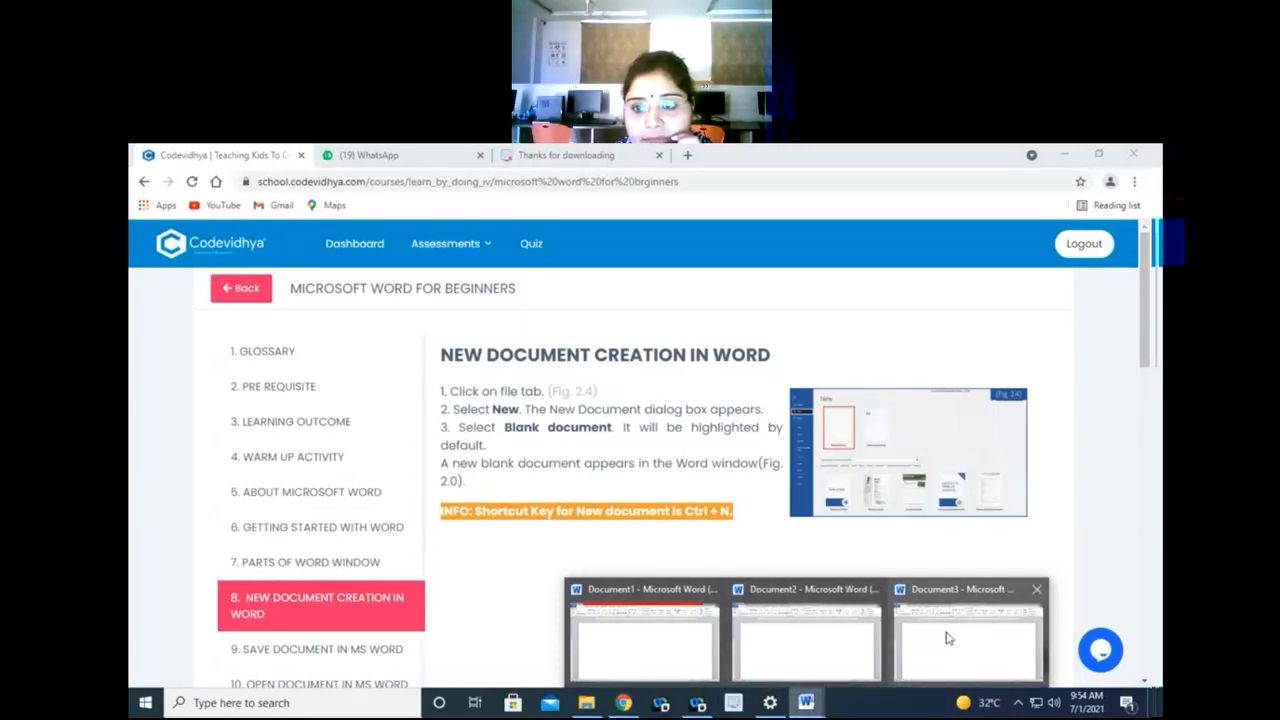
left_click(566, 546)
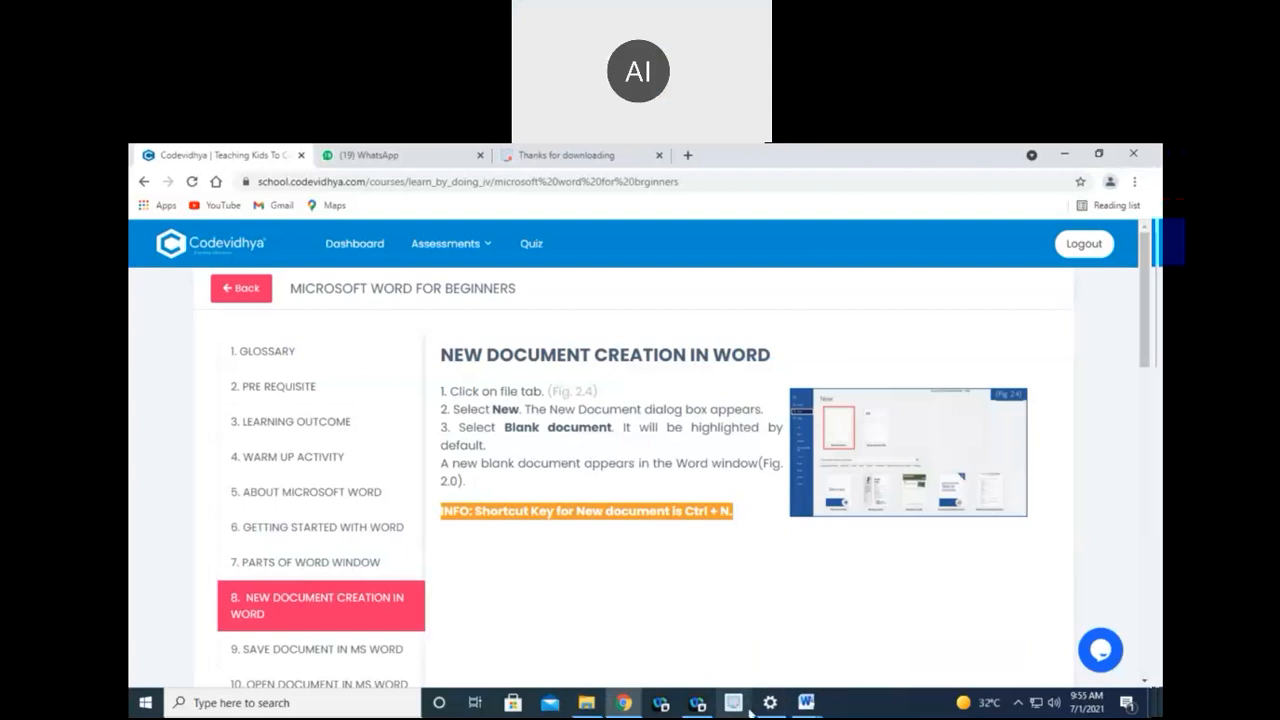
left_click(807, 703)
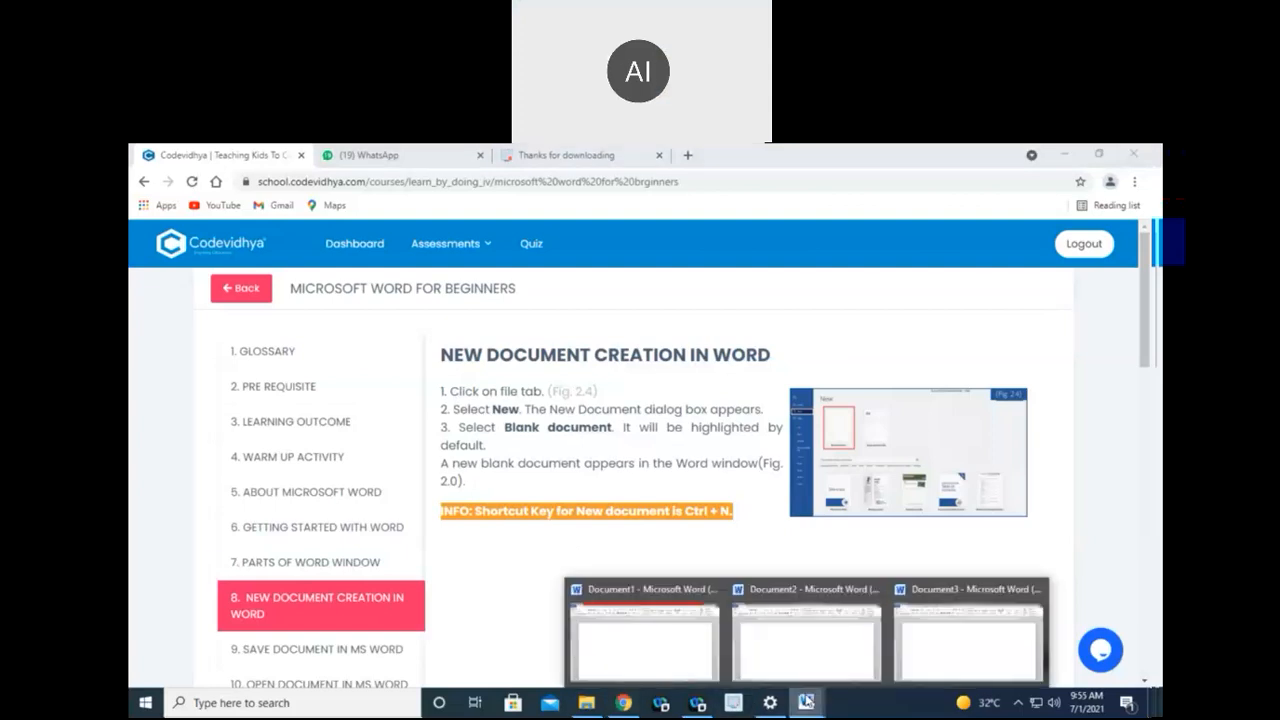
left_click(1036, 592)
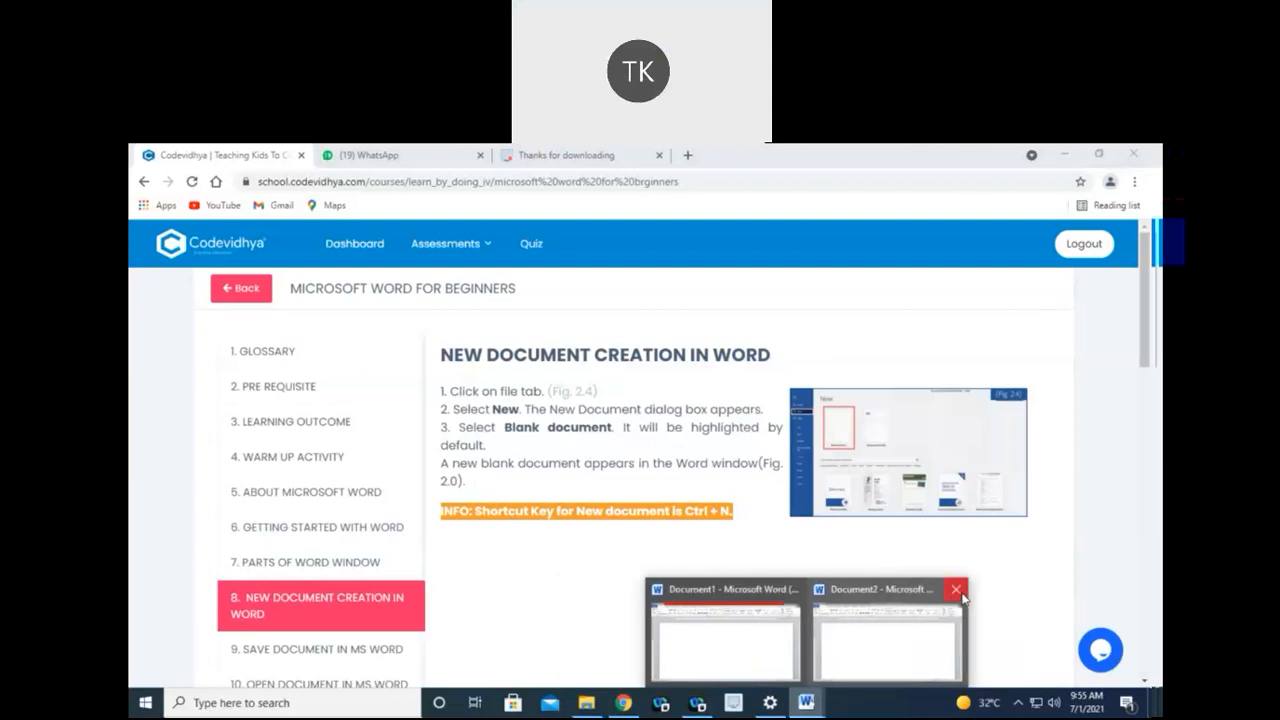
left_click(958, 591)
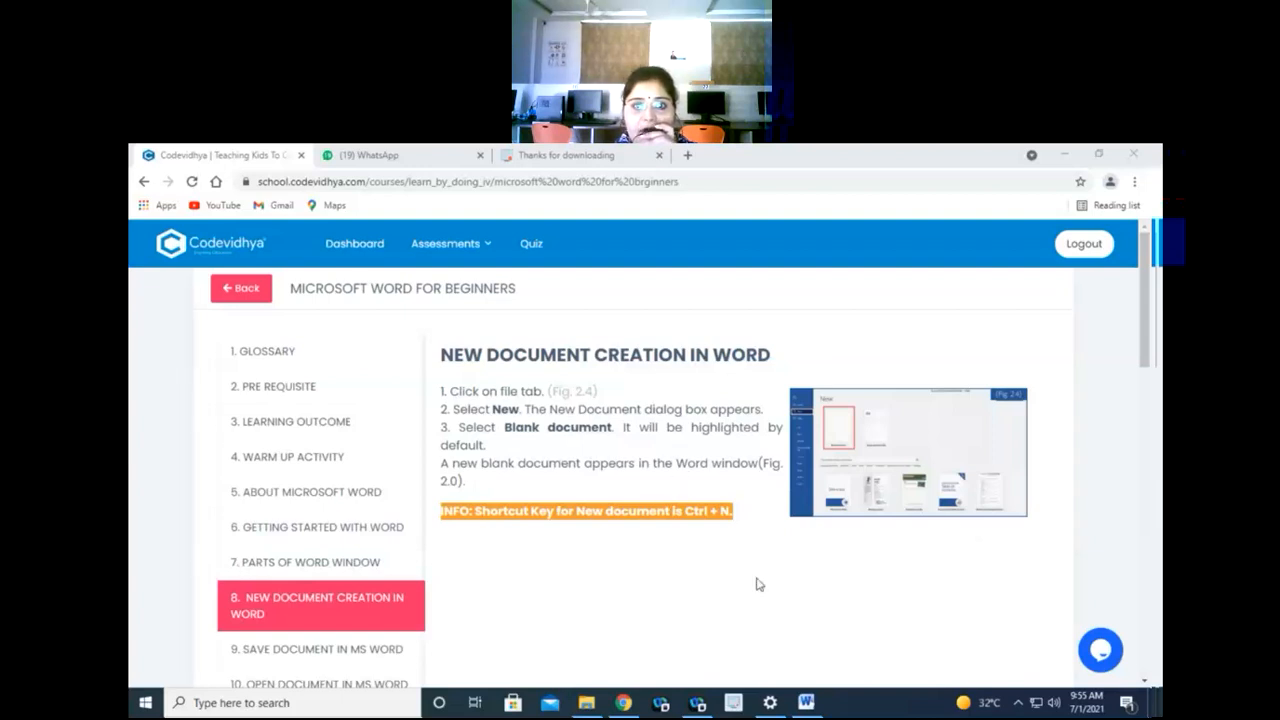
left_click(889, 340)
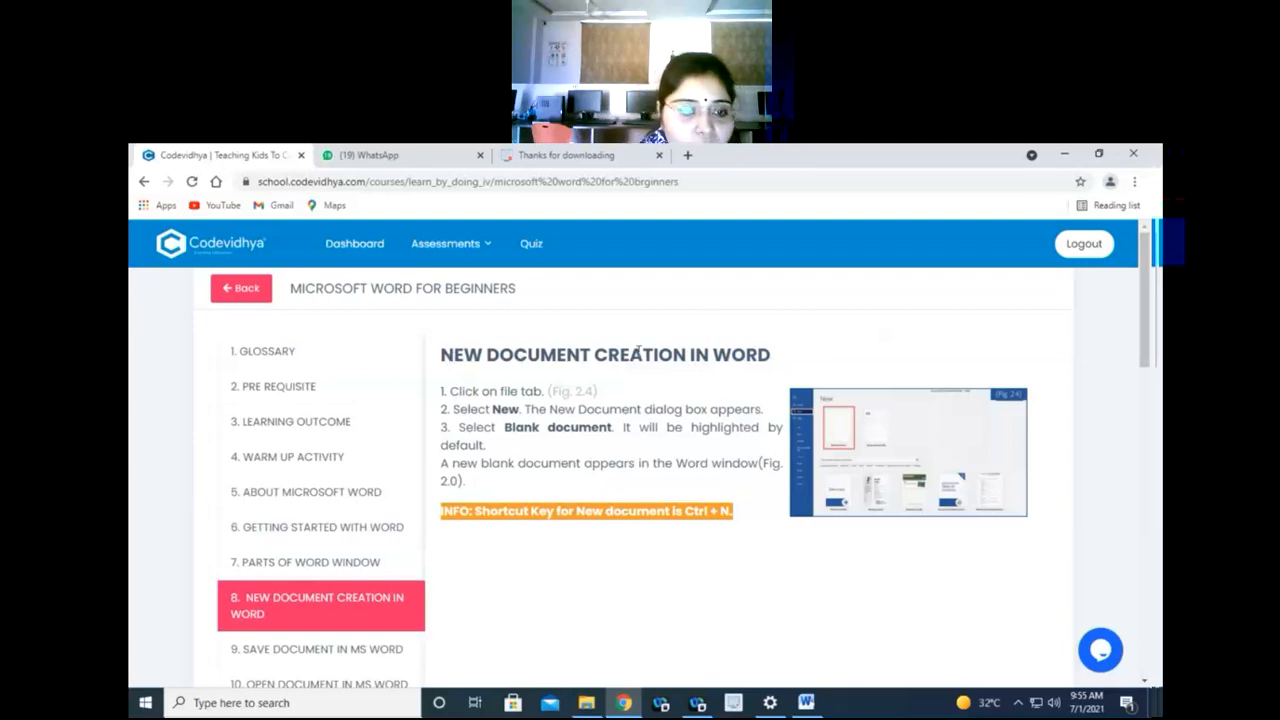
Switch to the remaining Document1 window in Word and close it without saving the changes.
left_click(806, 704)
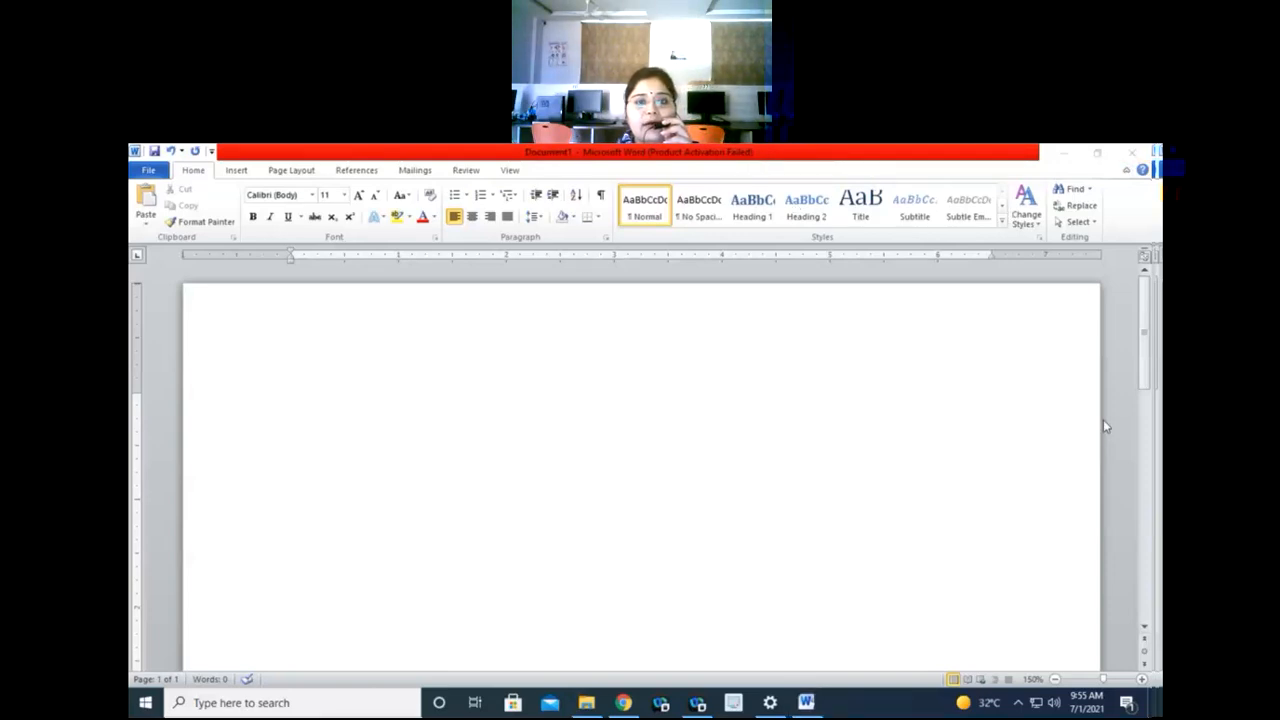
left_click(1131, 152)
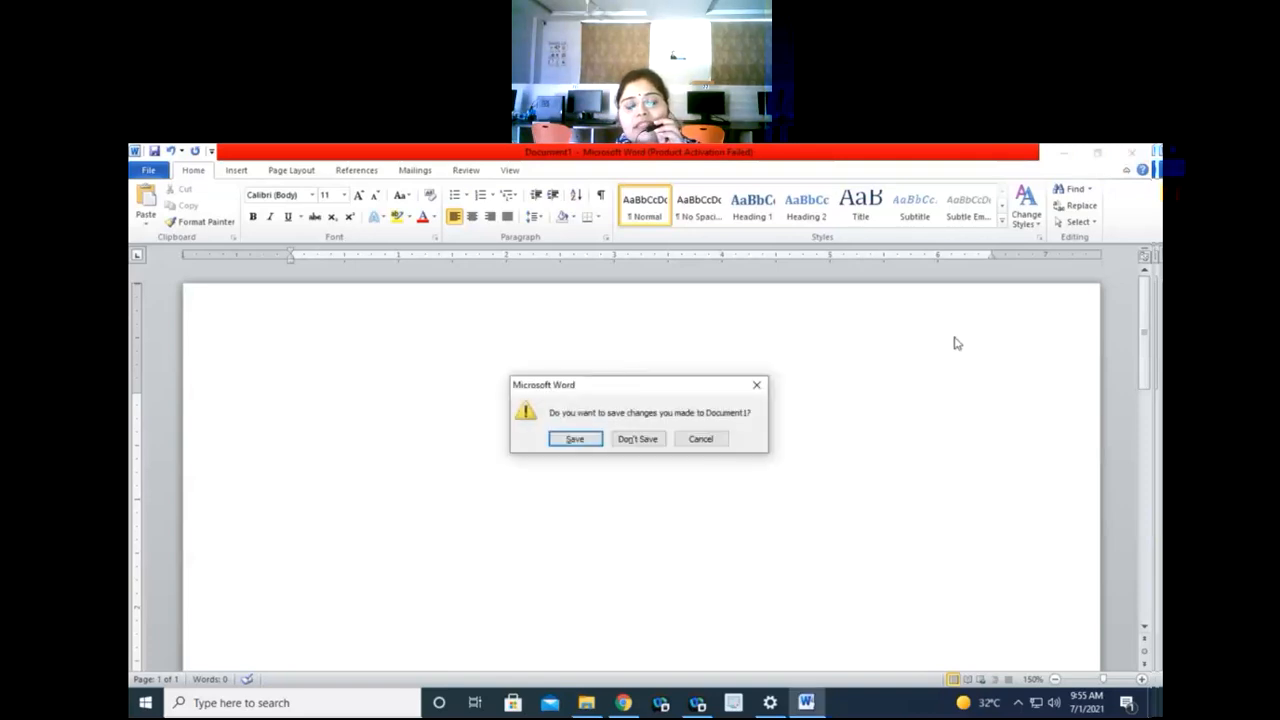
left_click(651, 443)
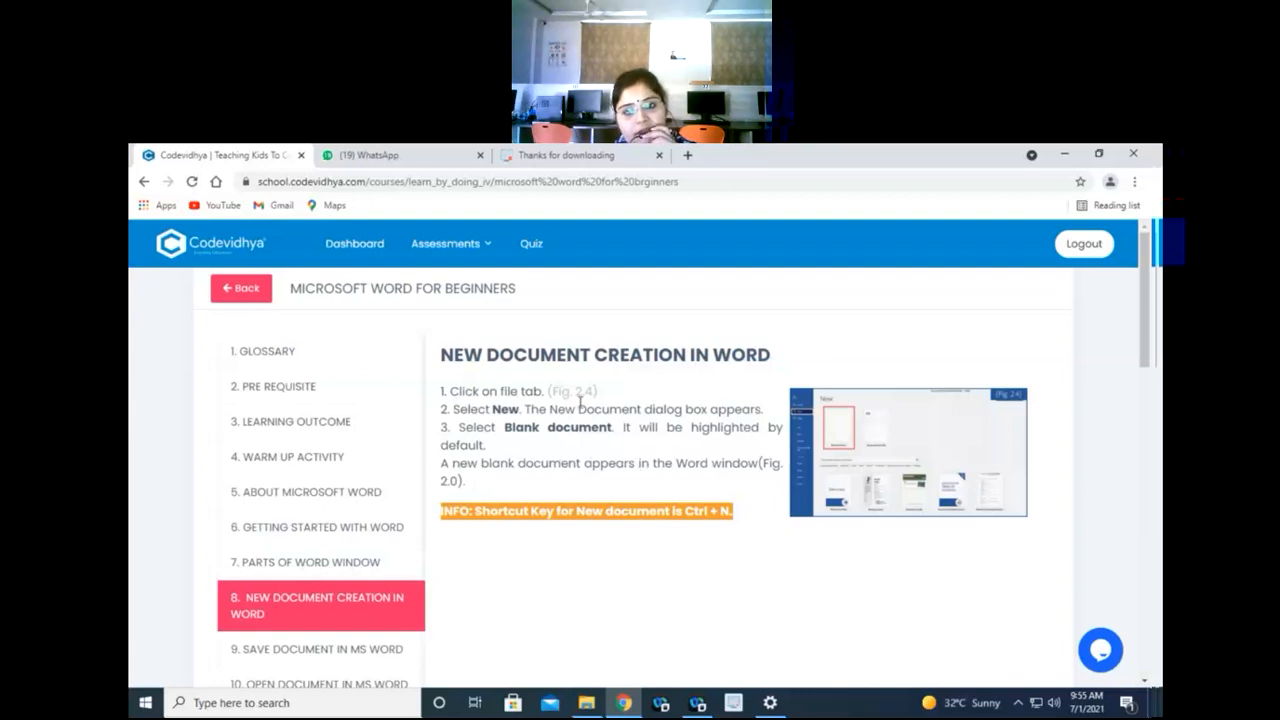
Search Windows for "word", start Microsoft Word 2010, and dismiss the Office Activation Wizard.
left_click(284, 704)
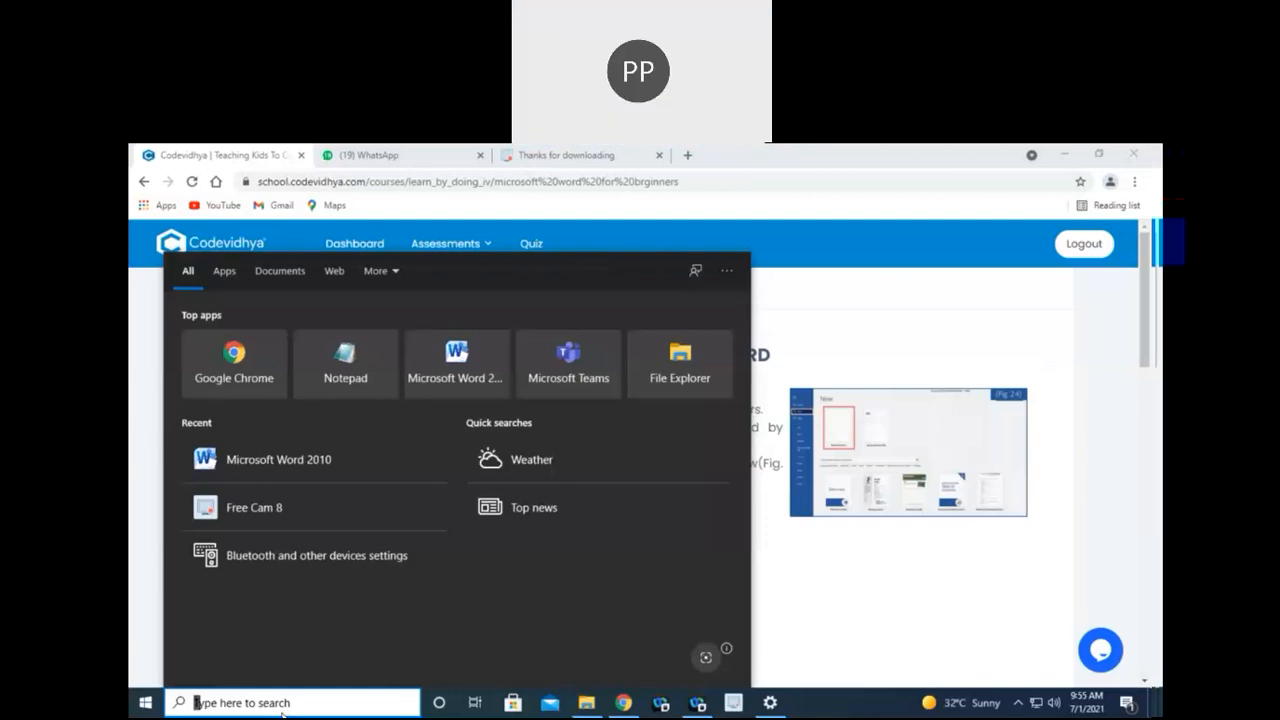
type("wprd")
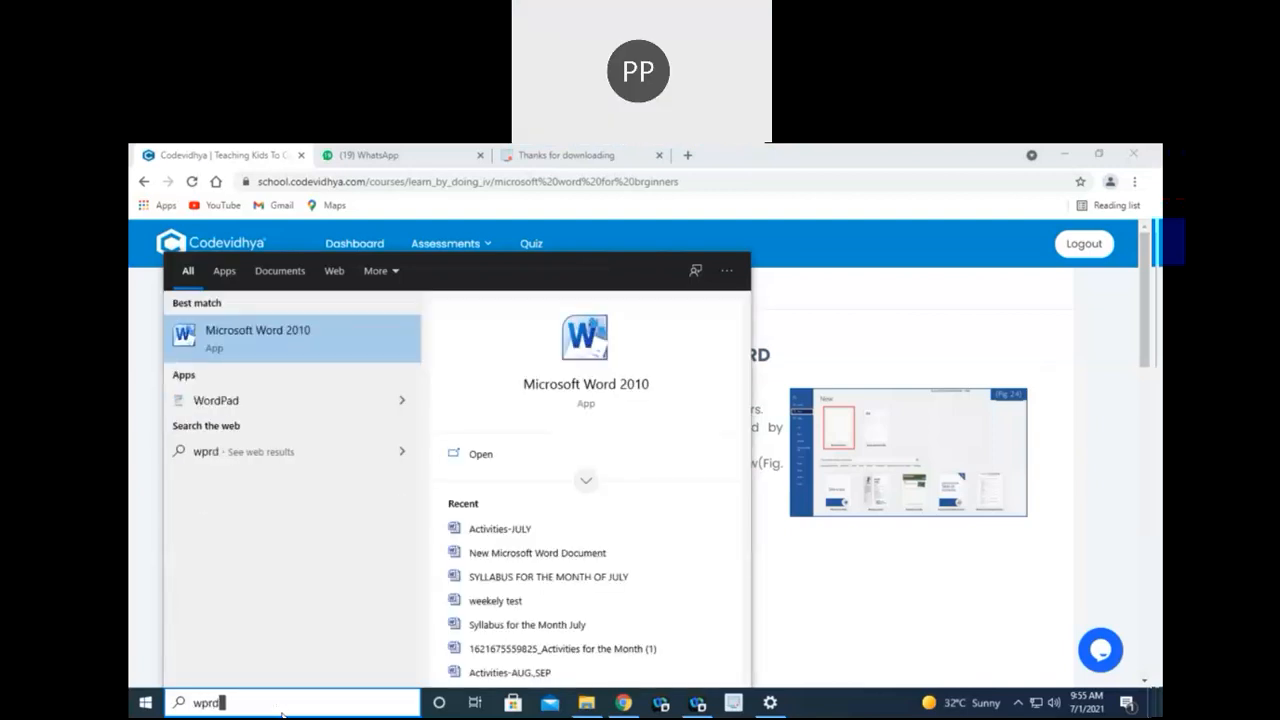
key("BackSpace")
key("BackSpace")
key("BackSpace")
type("p")
key("BackSpace")
type("ord")
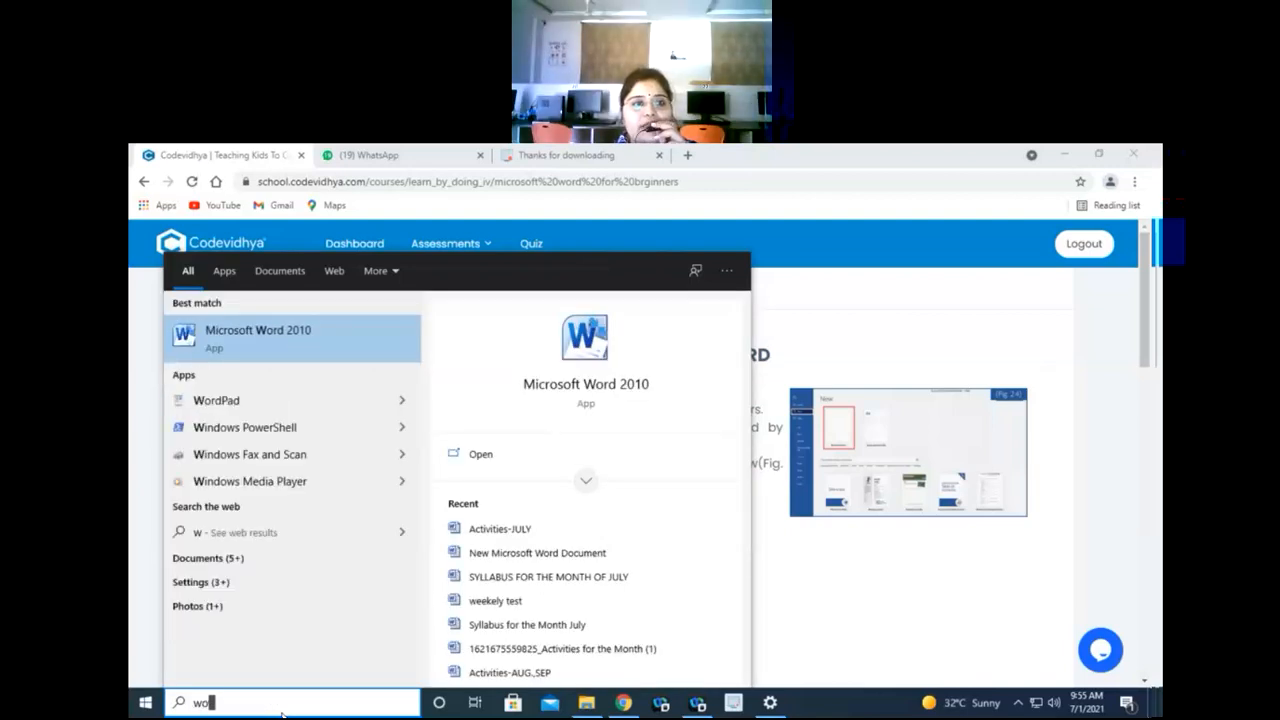
left_click(291, 338)
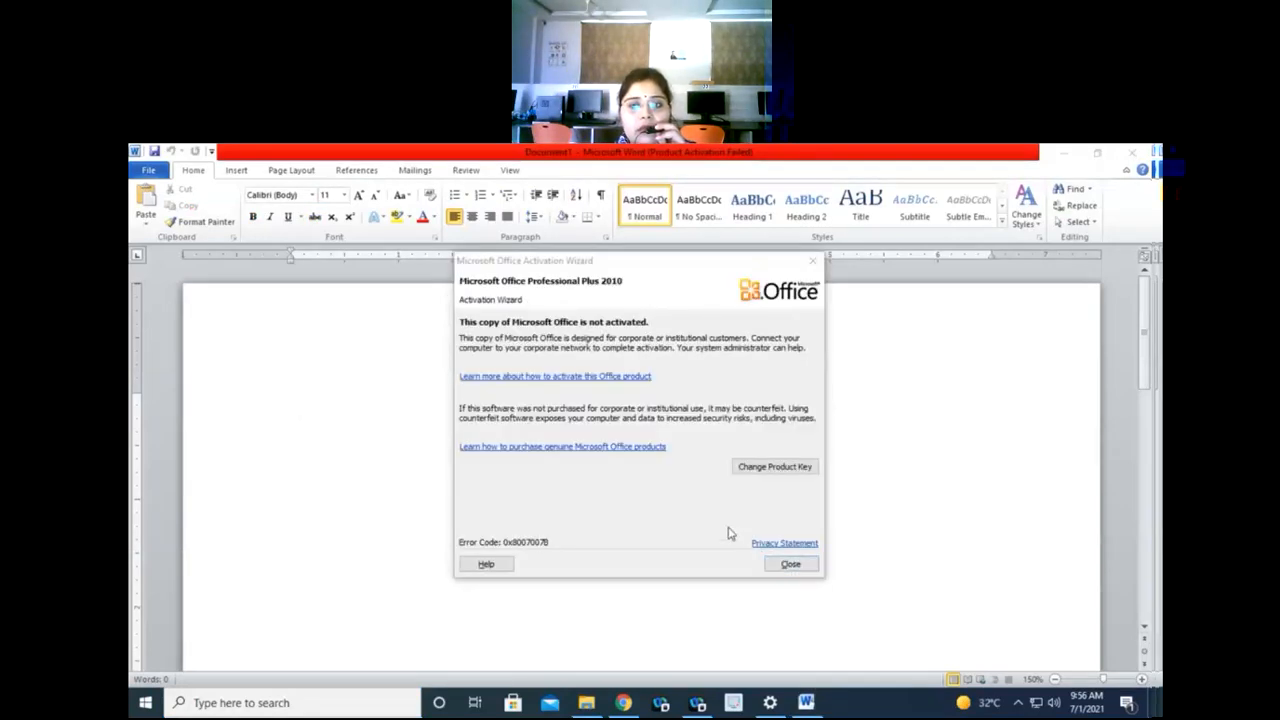
left_click(789, 564)
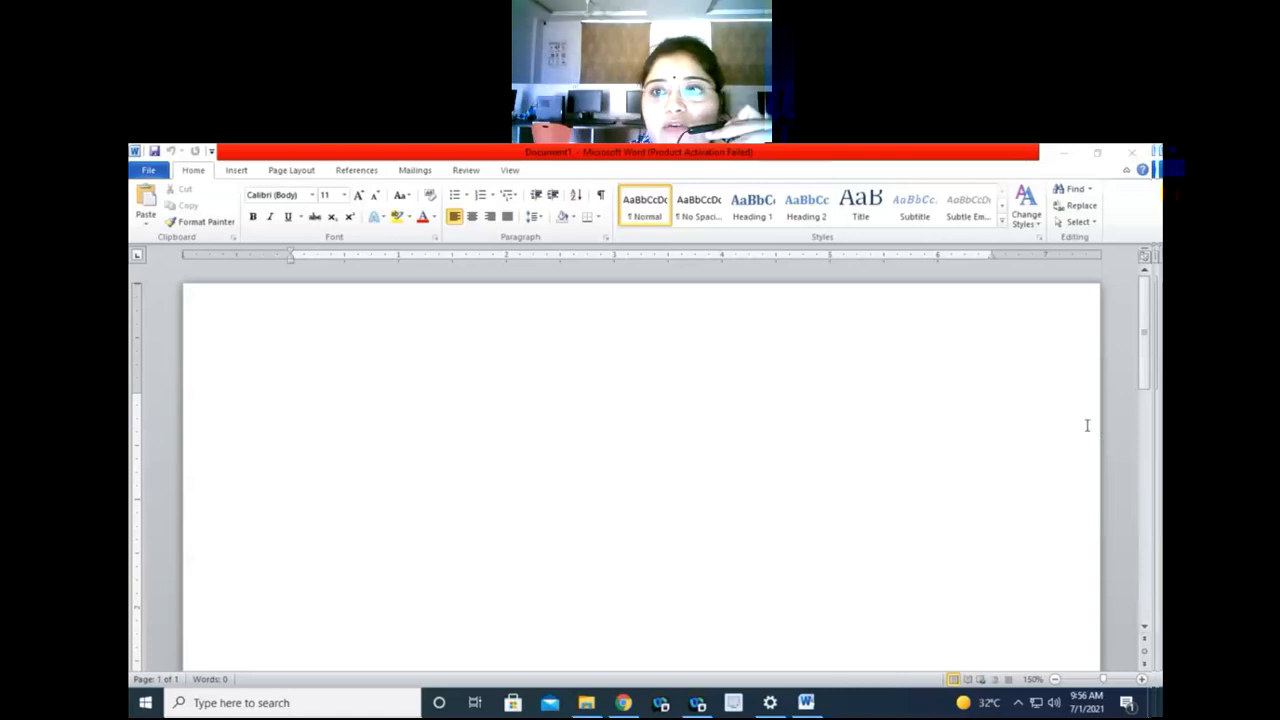
left_click(783, 477)
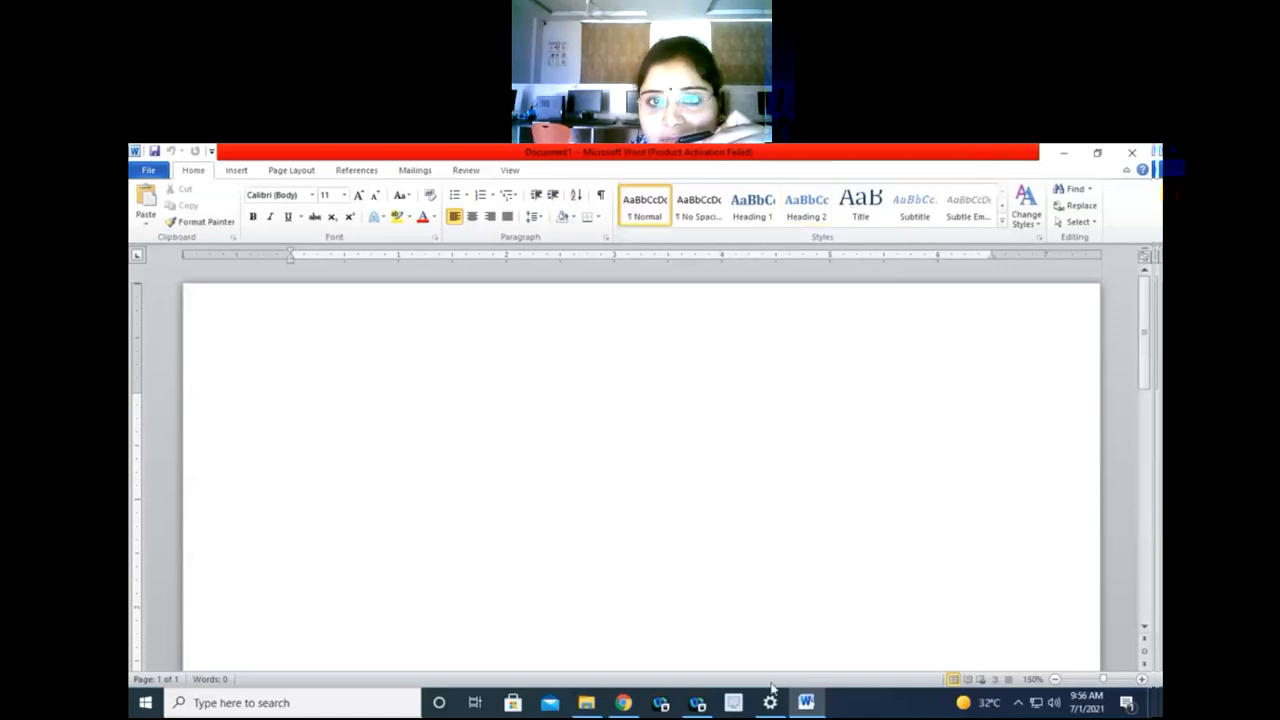
Check the lesson page in Chrome, return to Word, and create a new document from the Blank document template.
left_click(623, 702)
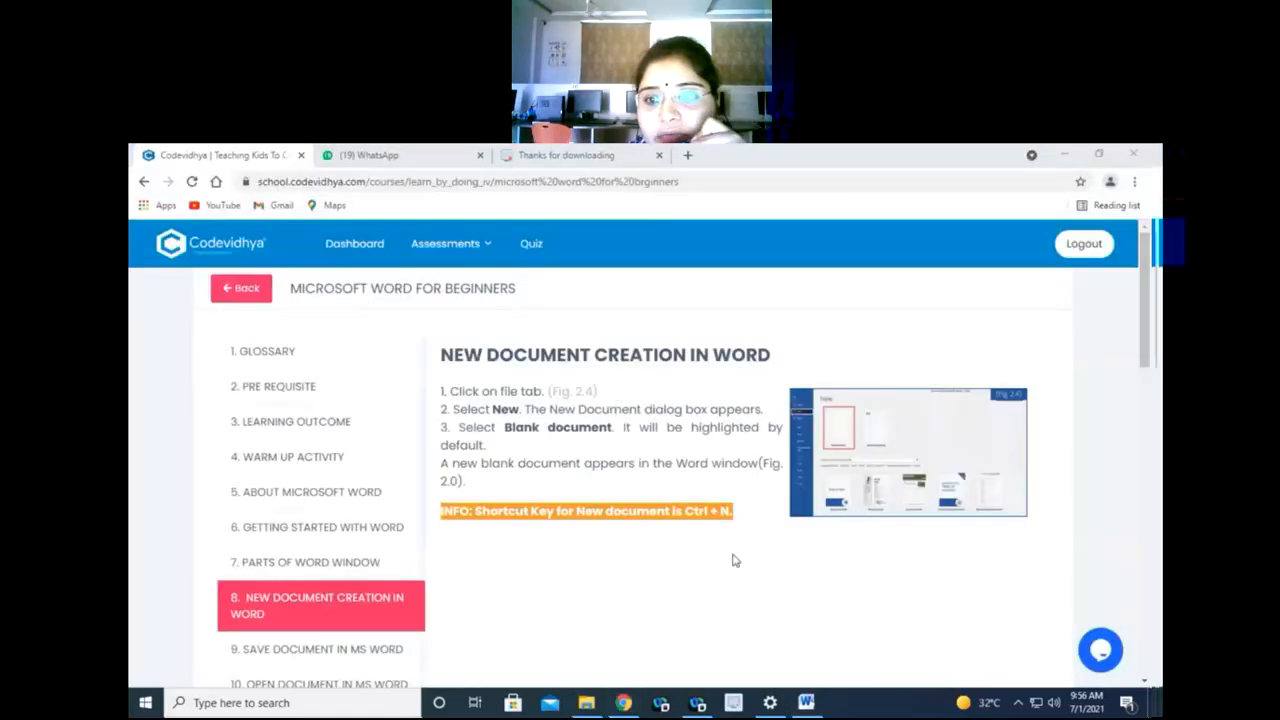
left_click(806, 702)
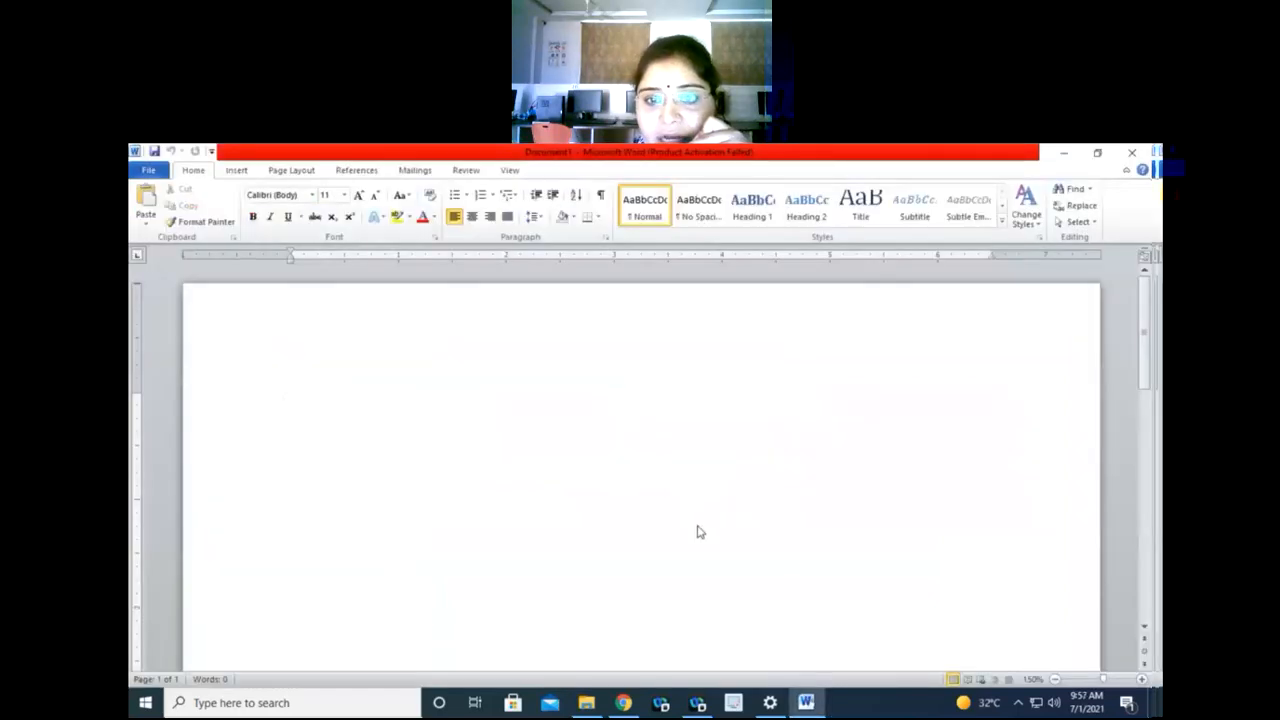
left_click(150, 172)
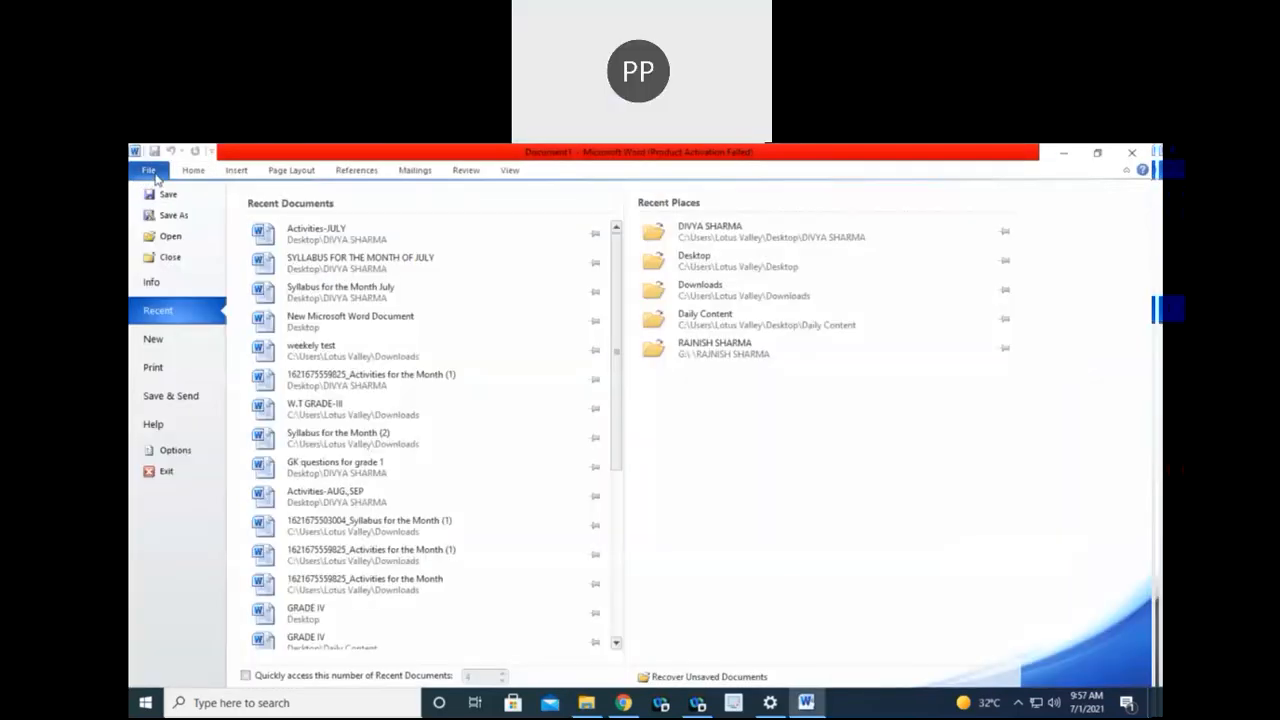
left_click(155, 340)
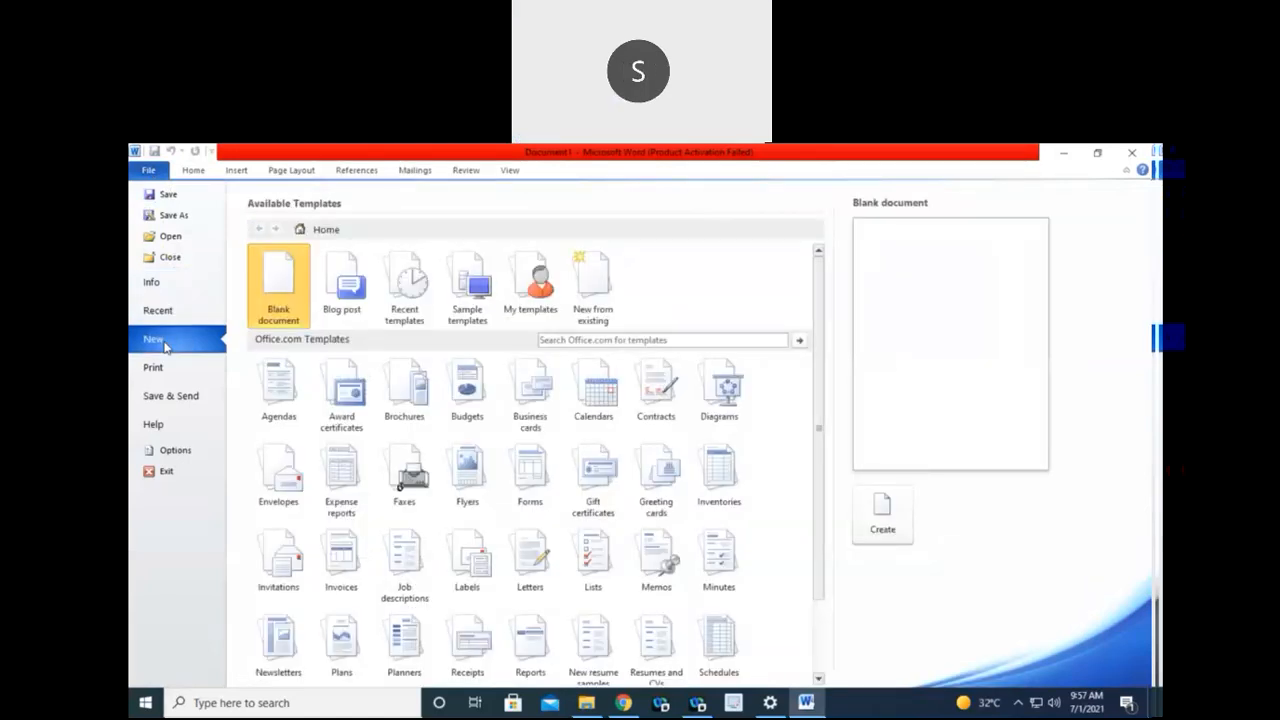
double_click(277, 290)
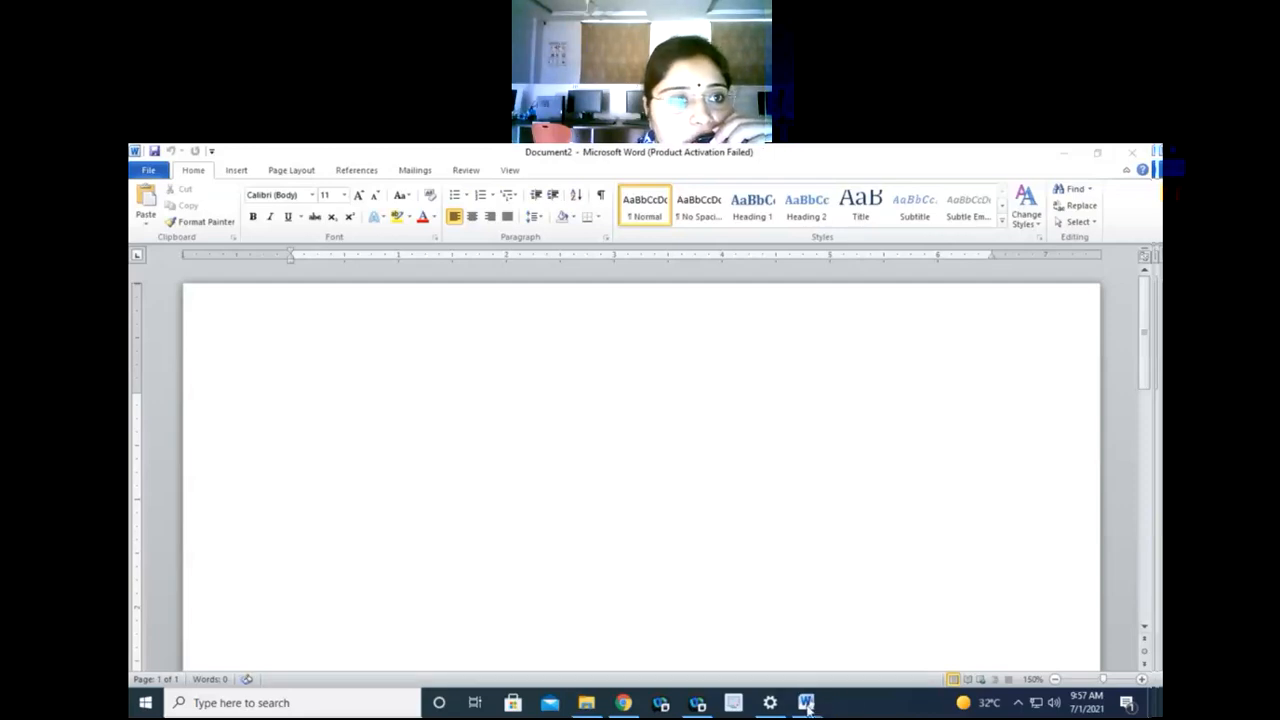
Show the Document1 window, revisit the lesson in Chrome, and display the file information of Document2 in Word.
mouse_move(808, 706)
left_click(743, 676)
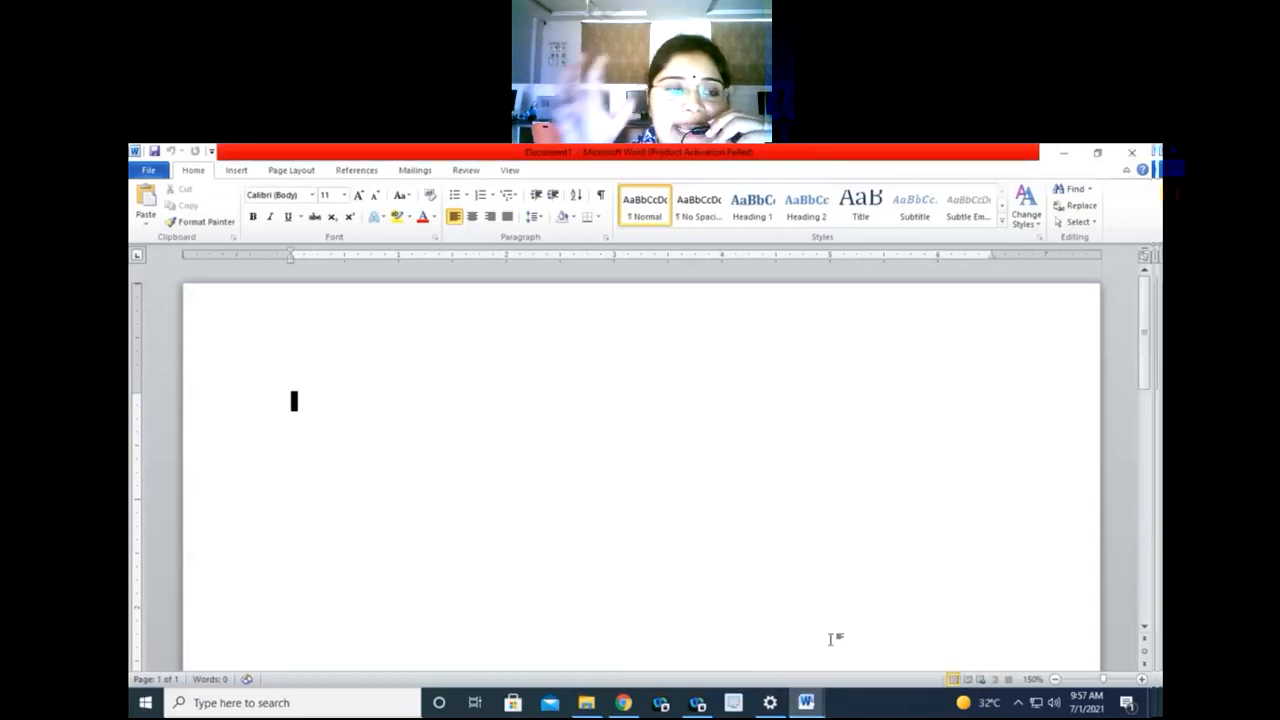
left_click(623, 702)
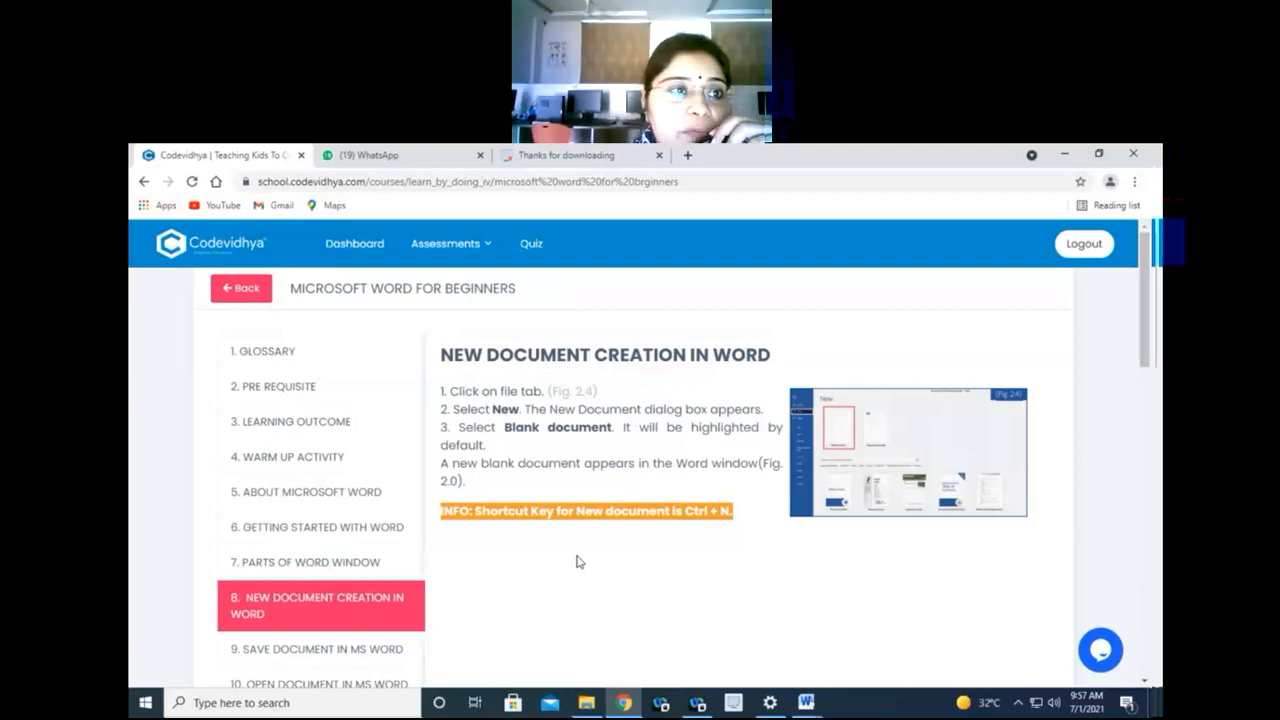
left_click(808, 703)
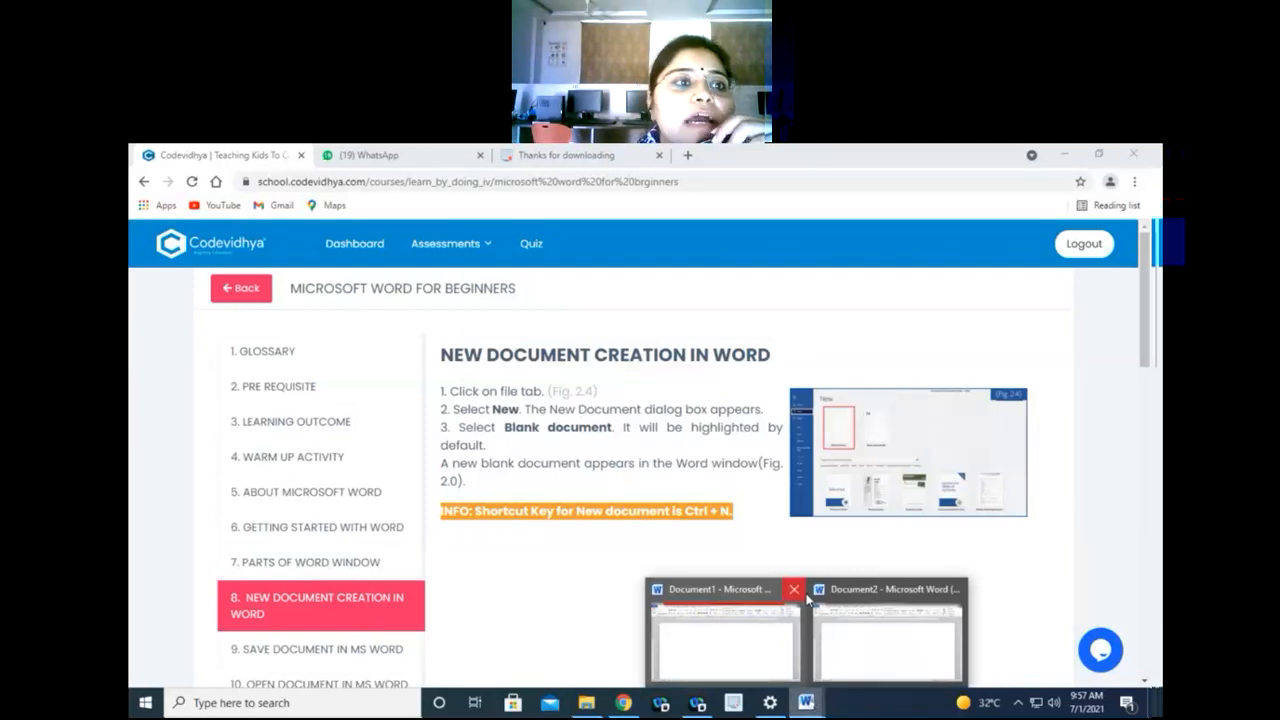
left_click(815, 625)
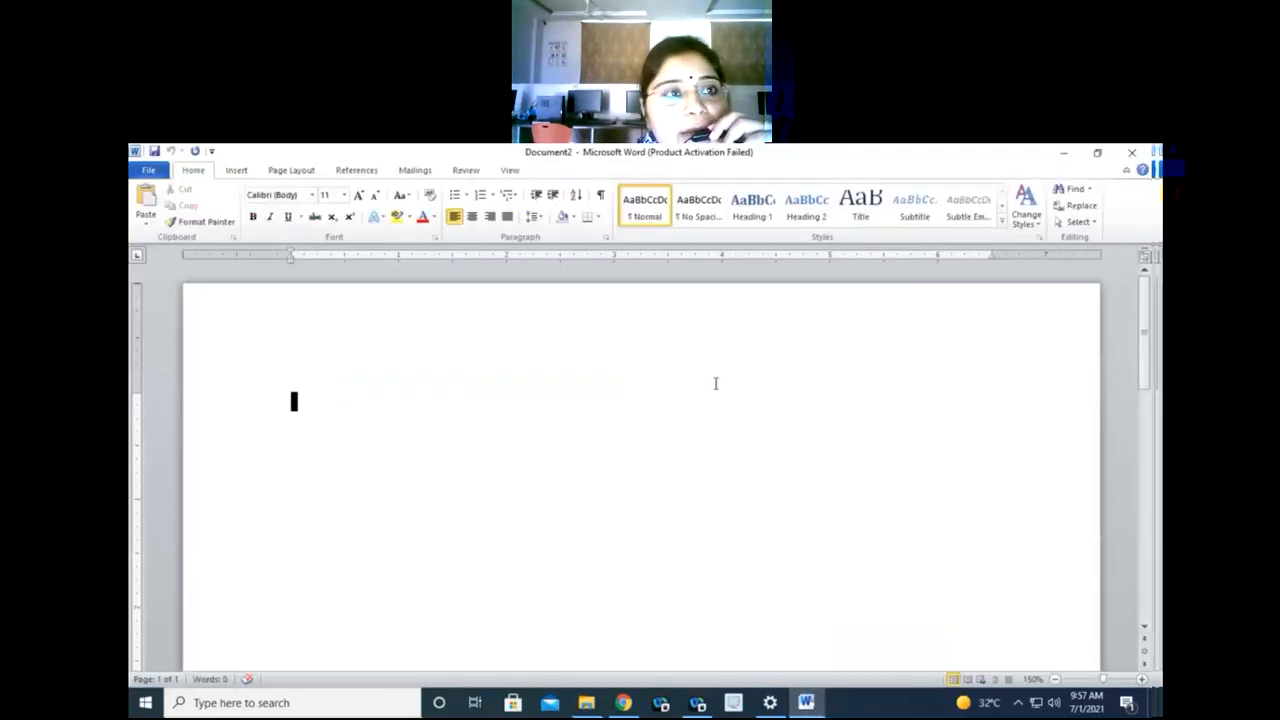
left_click(148, 171)
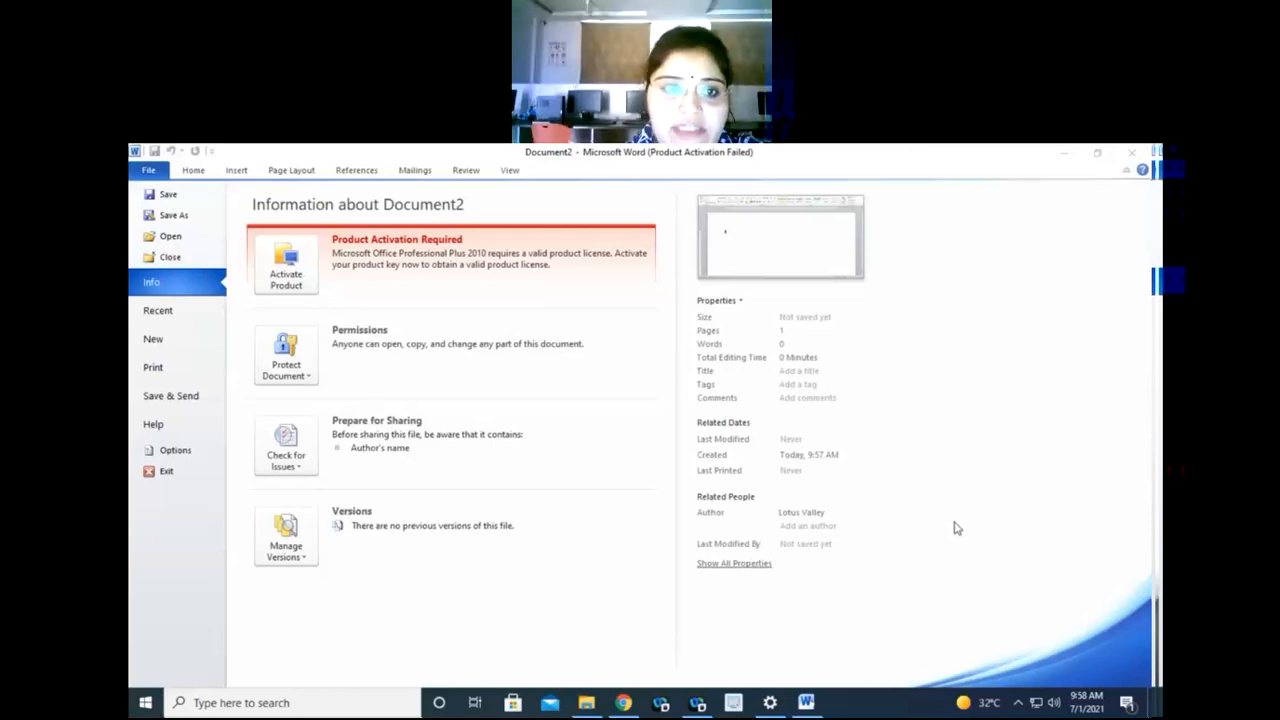
Switch to Chrome and open lesson 9, Save Document in MS Word, showing its instructions from the heading.
left_click(624, 703)
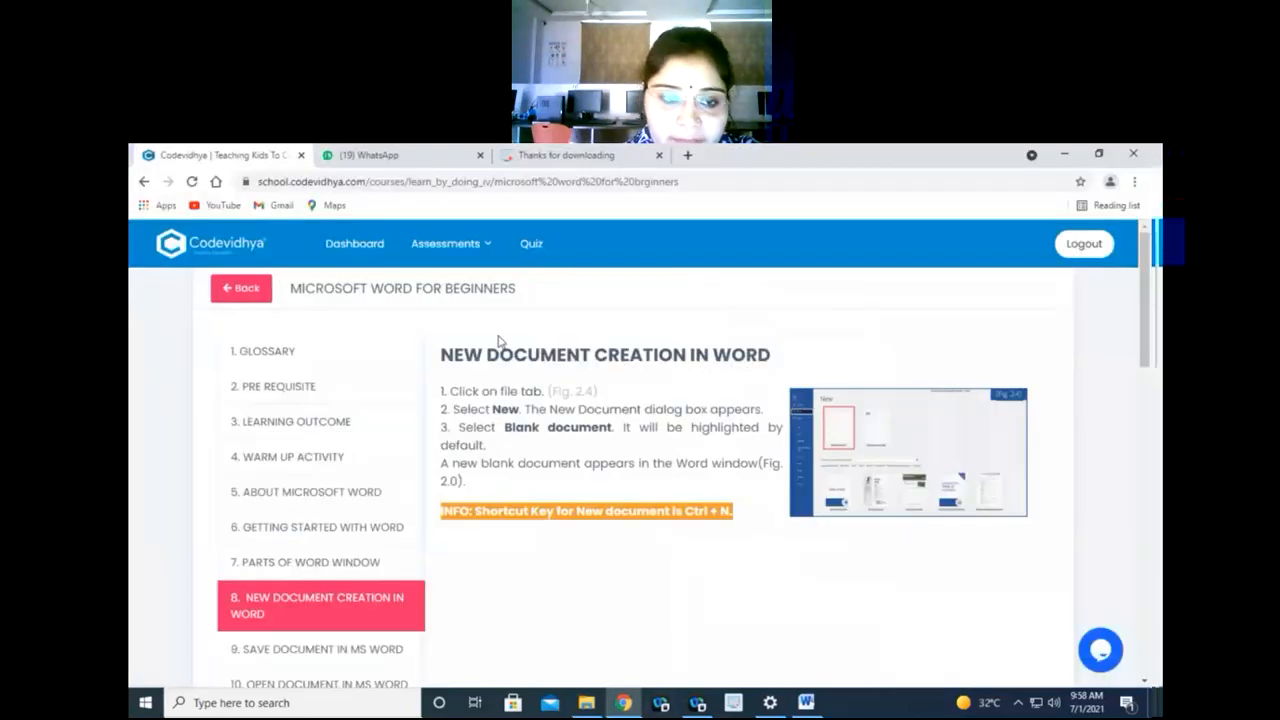
left_click(302, 648)
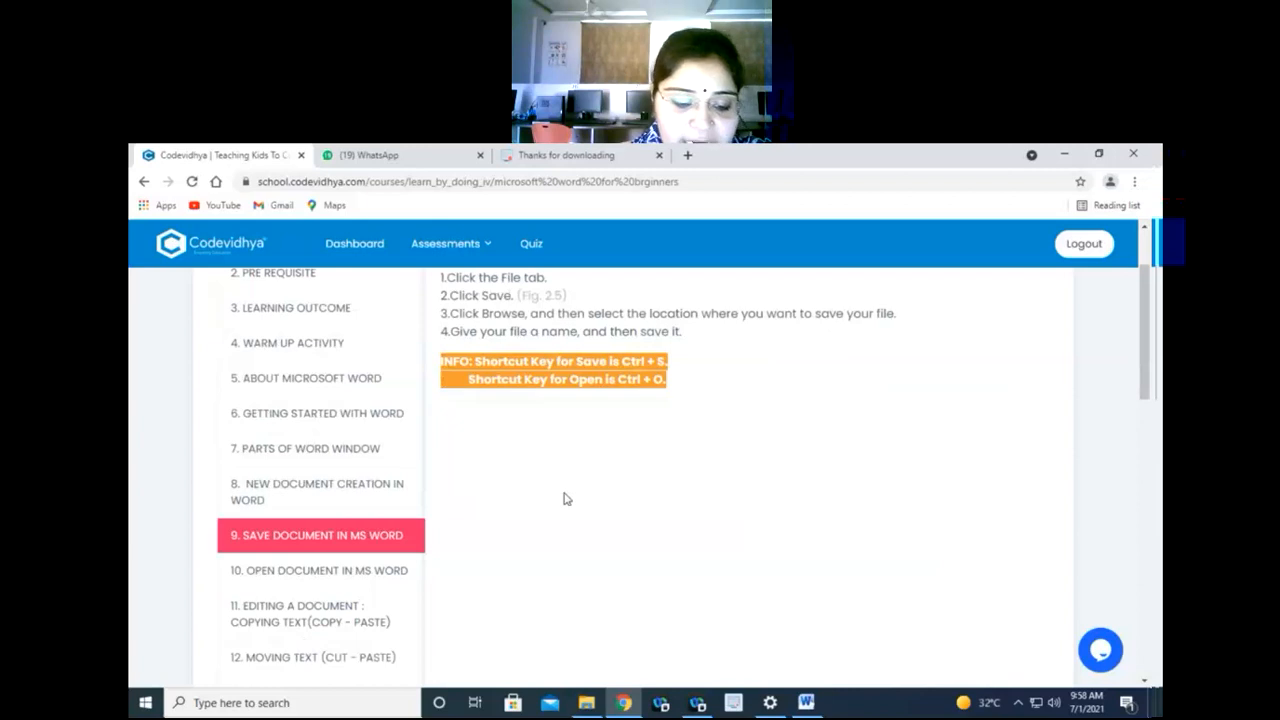
scroll(563, 499, "up", 2)
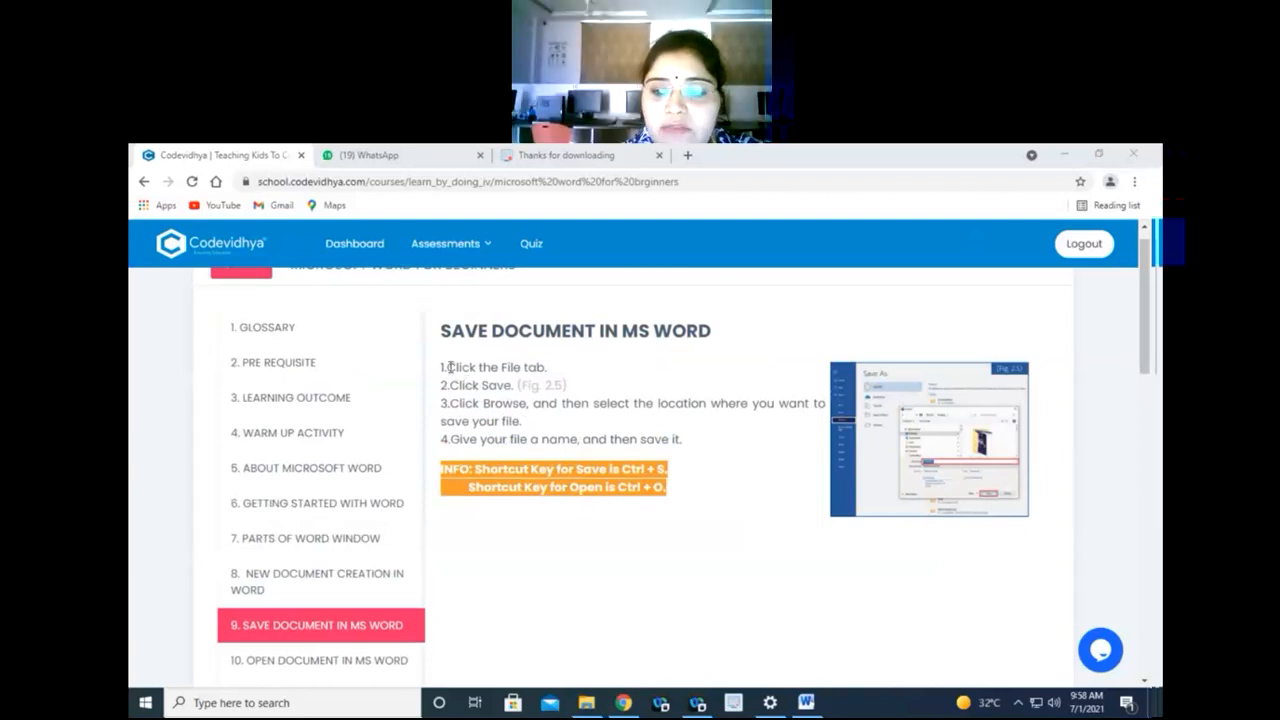
Switch to Document2 in Word, leave the file information view, and enter the text "Learning Ms word" on the page.
left_click(810, 703)
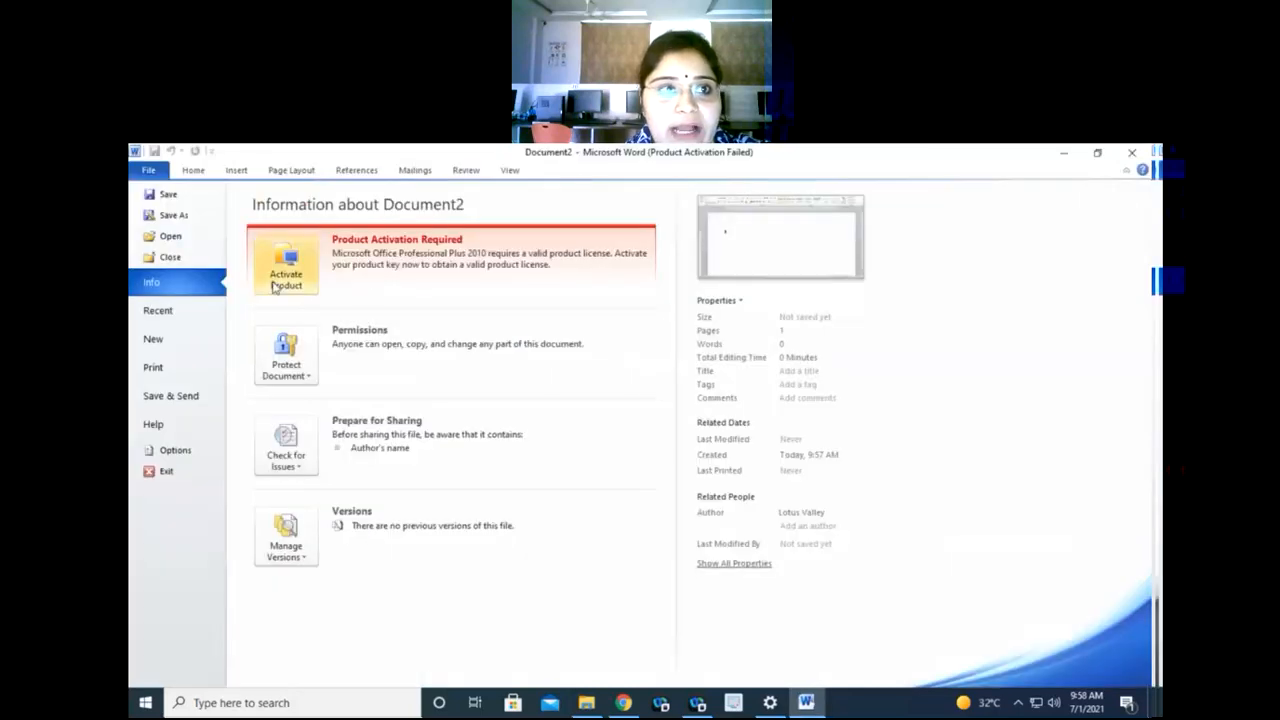
left_click(150, 170)
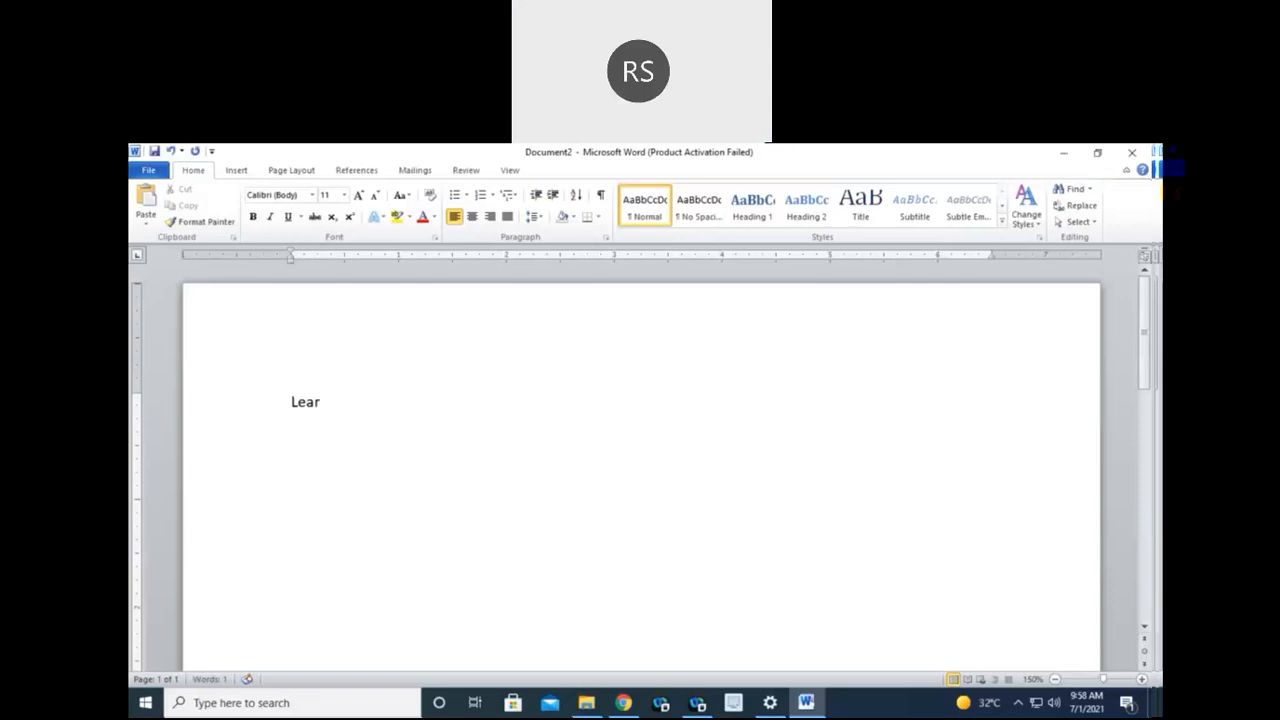
type("ning M")
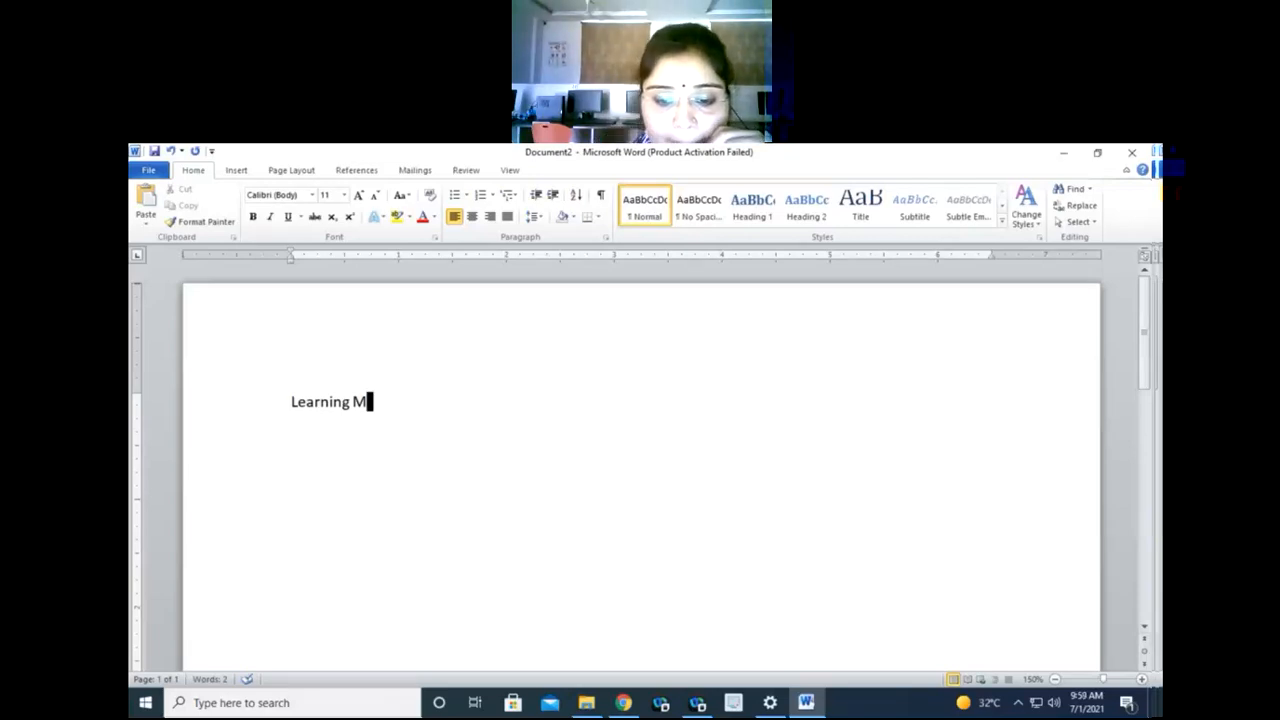
type("s")
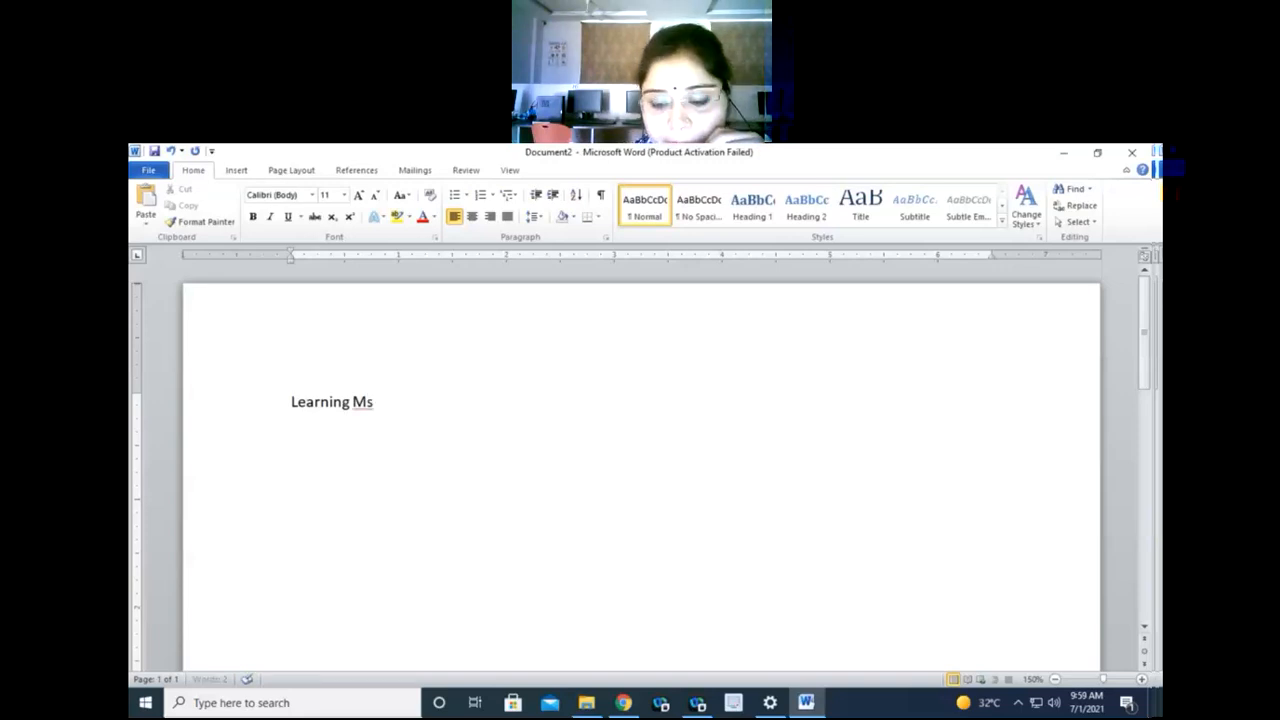
type(" word")
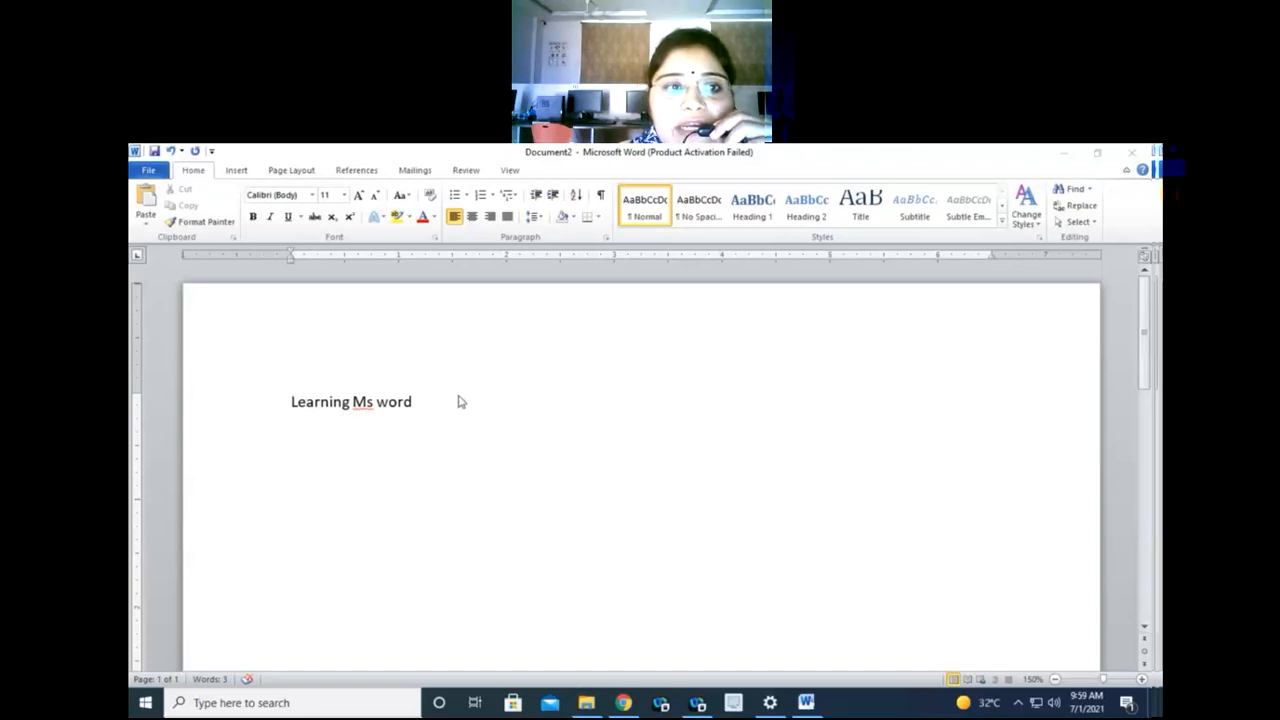
left_click(150, 180)
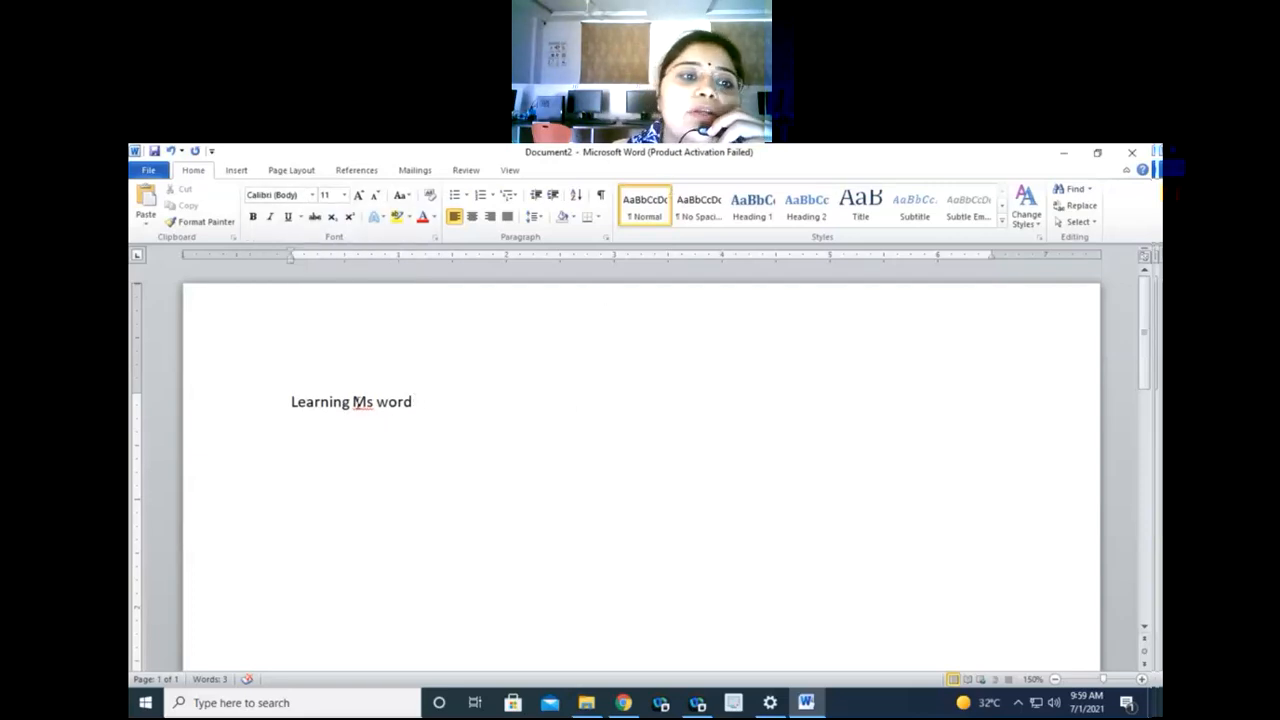
Start saving Document2 and choose the Desktop as the save location.
triple_click(358, 401)
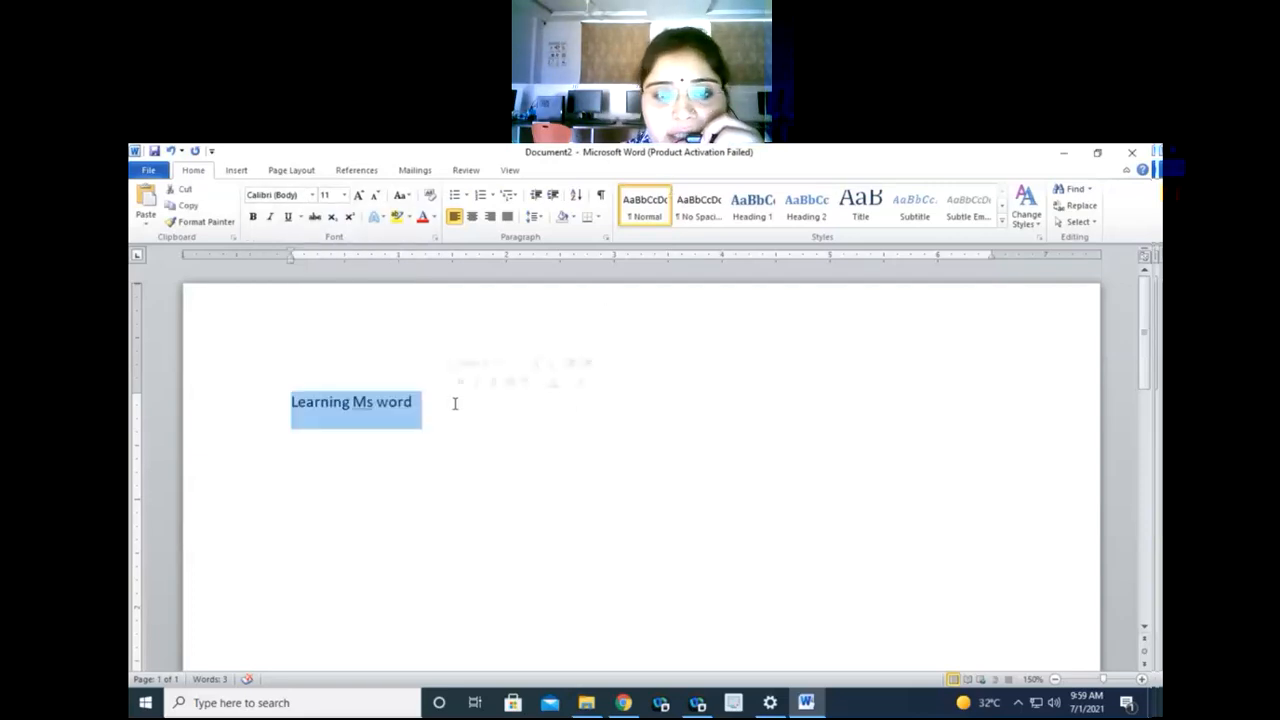
left_click(465, 400)
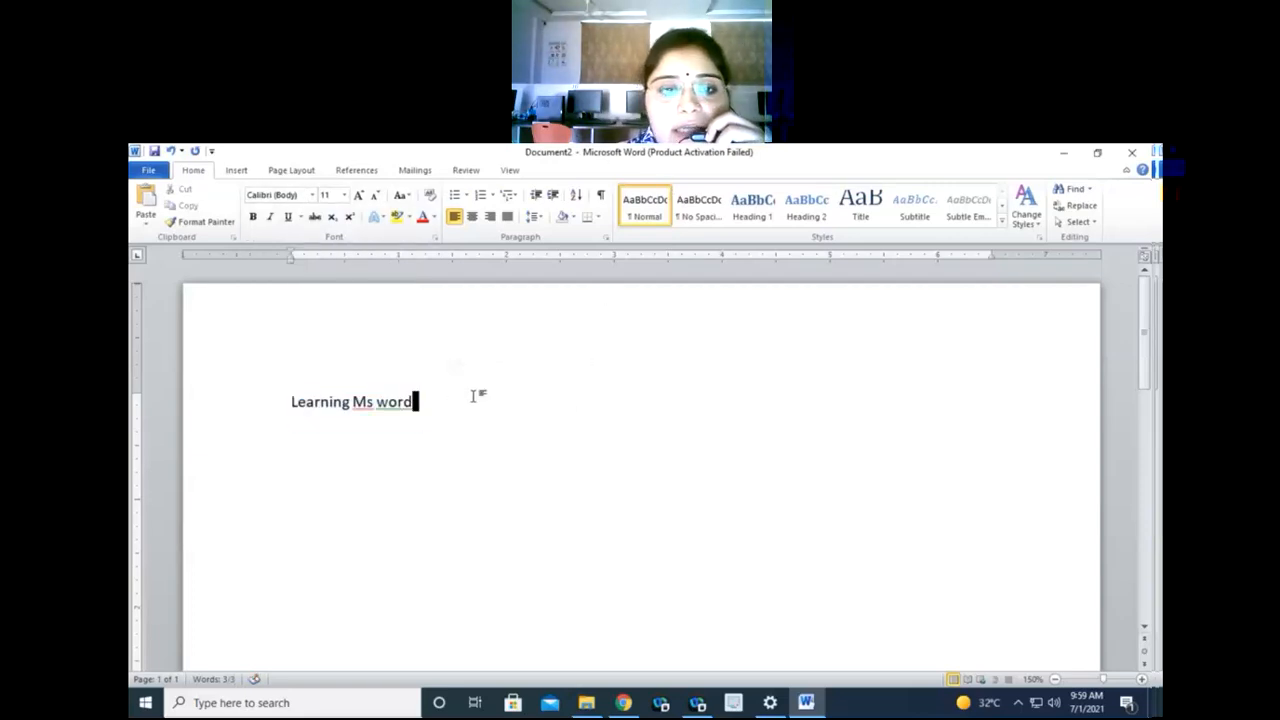
left_click(150, 172)
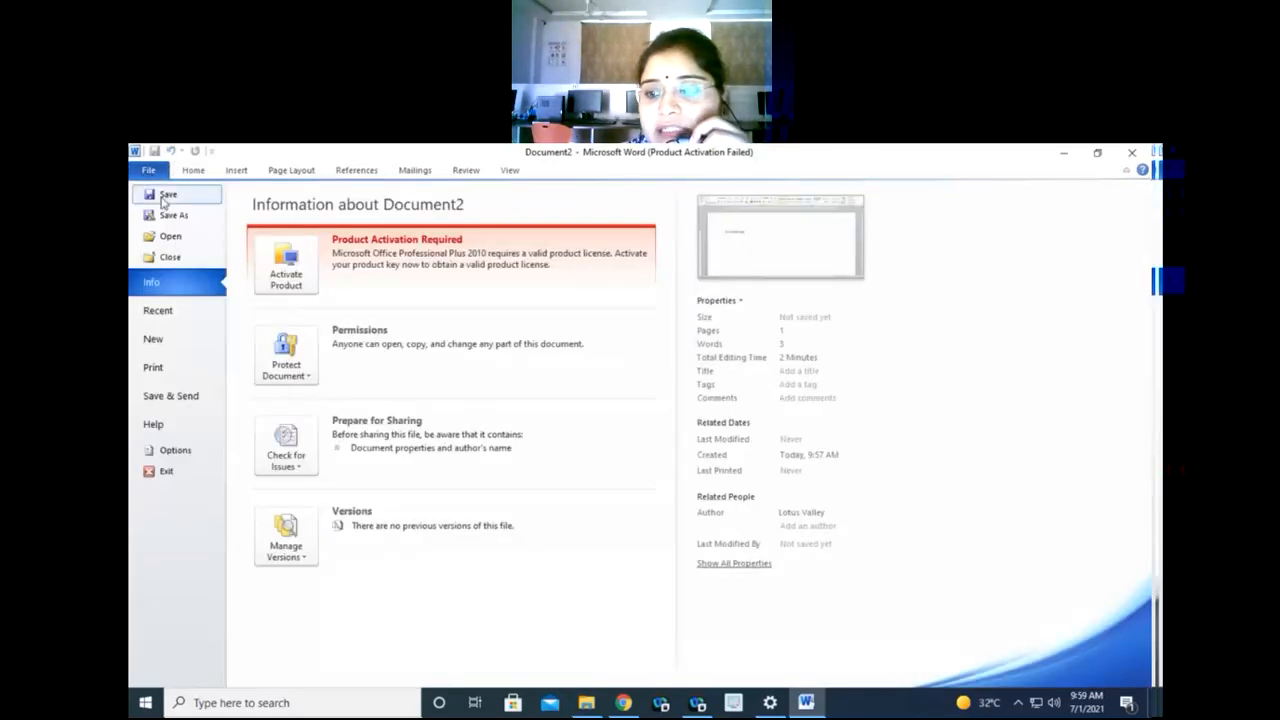
left_click(165, 195)
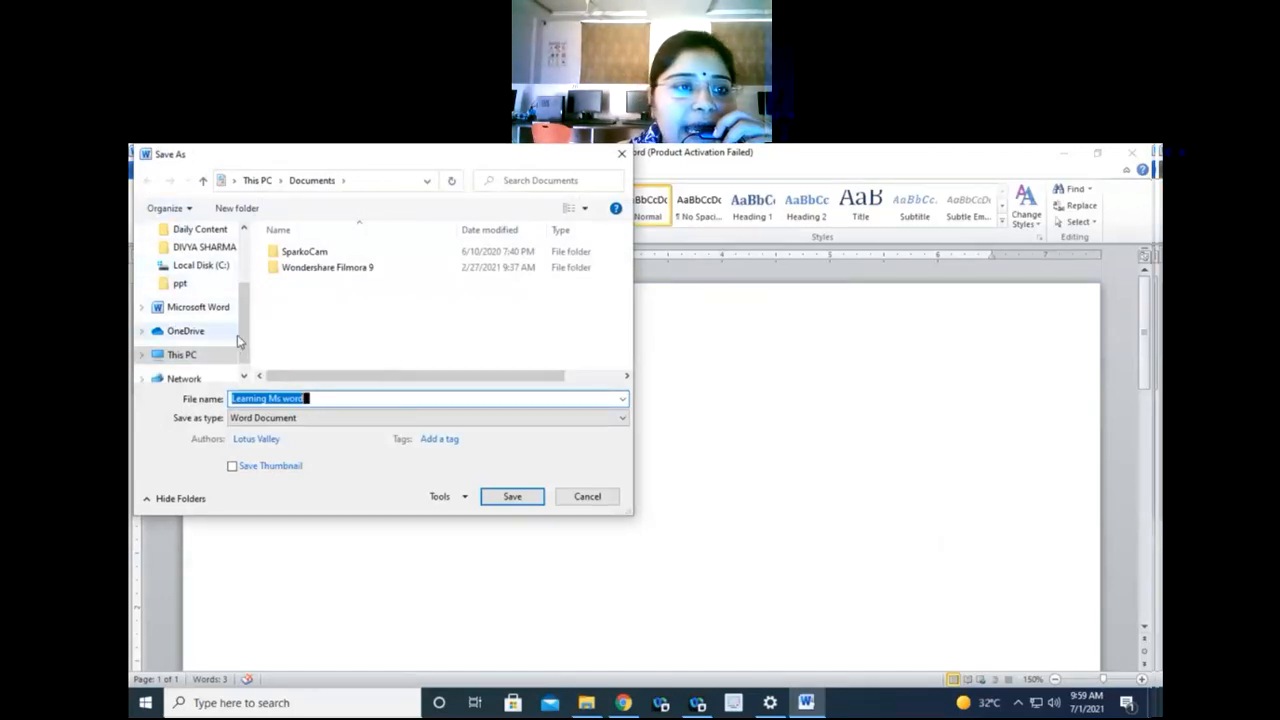
scroll(238, 340, "up", 3)
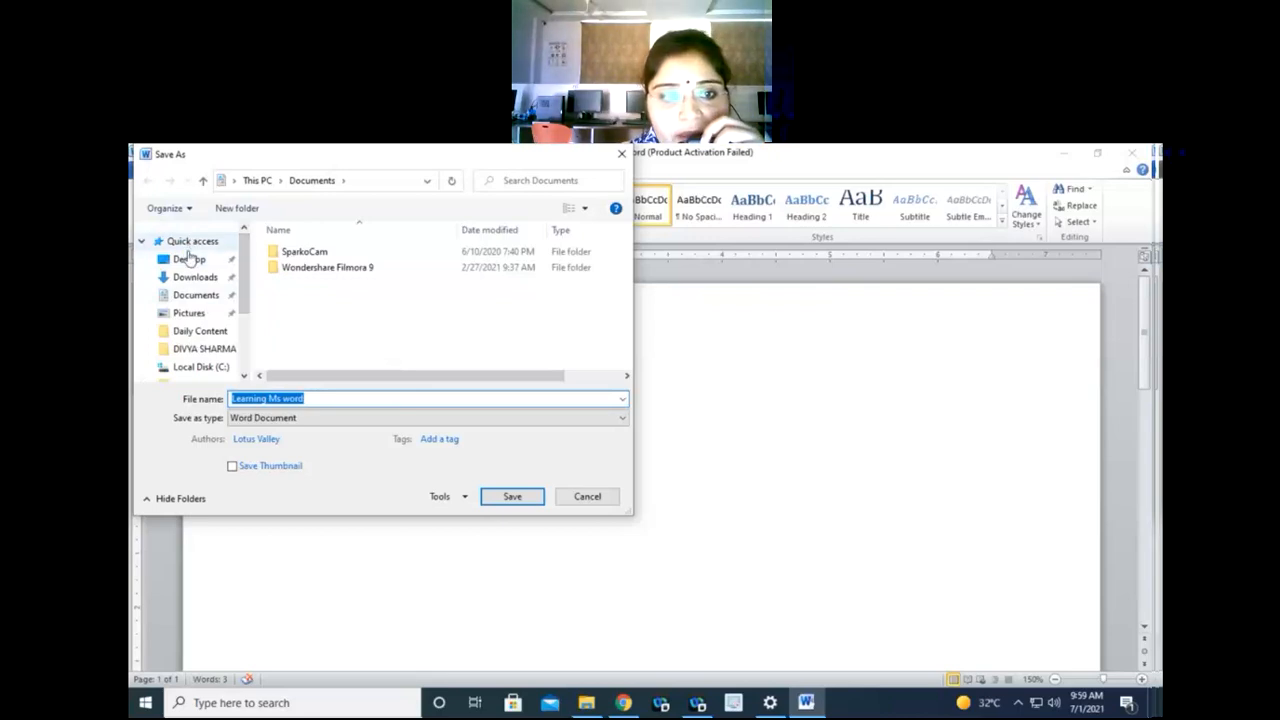
left_click_drag(244, 290, 244, 258)
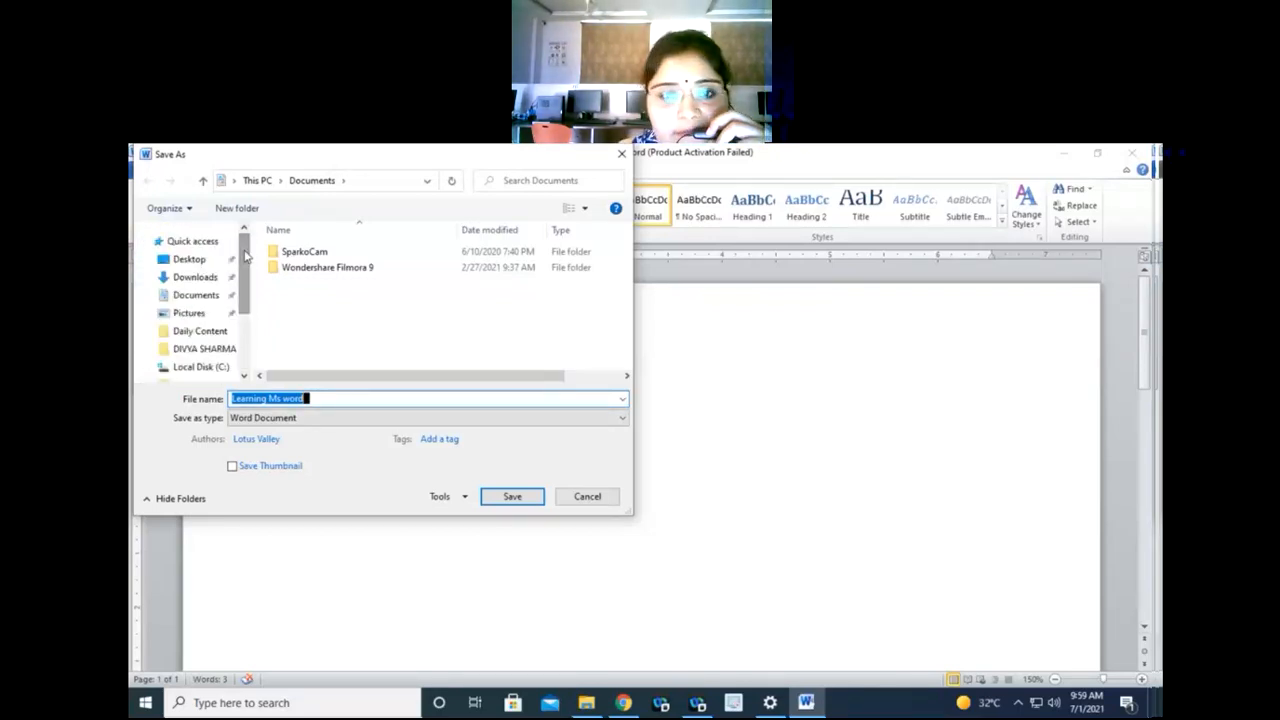
left_click(187, 261)
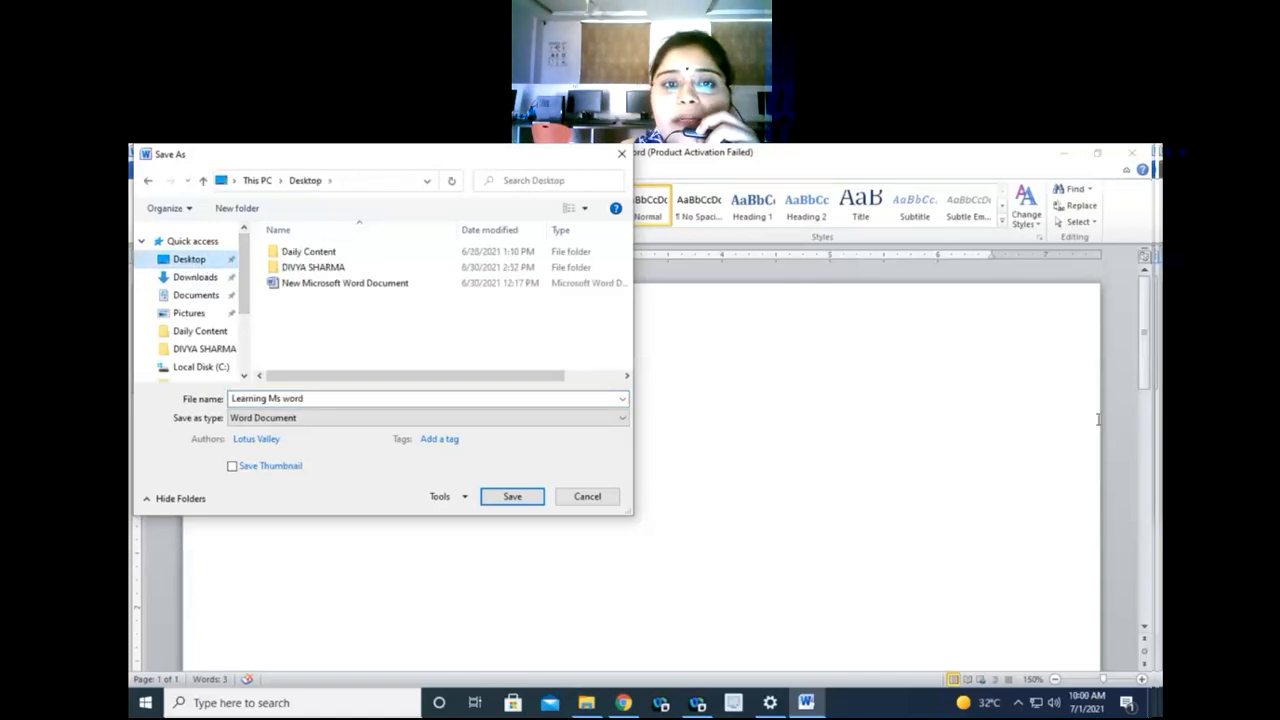
Keep the file name "Learning Ms word" and save the file as a Word Document.
left_click(316, 398)
key("ctrl+a")
left_click(313, 399)
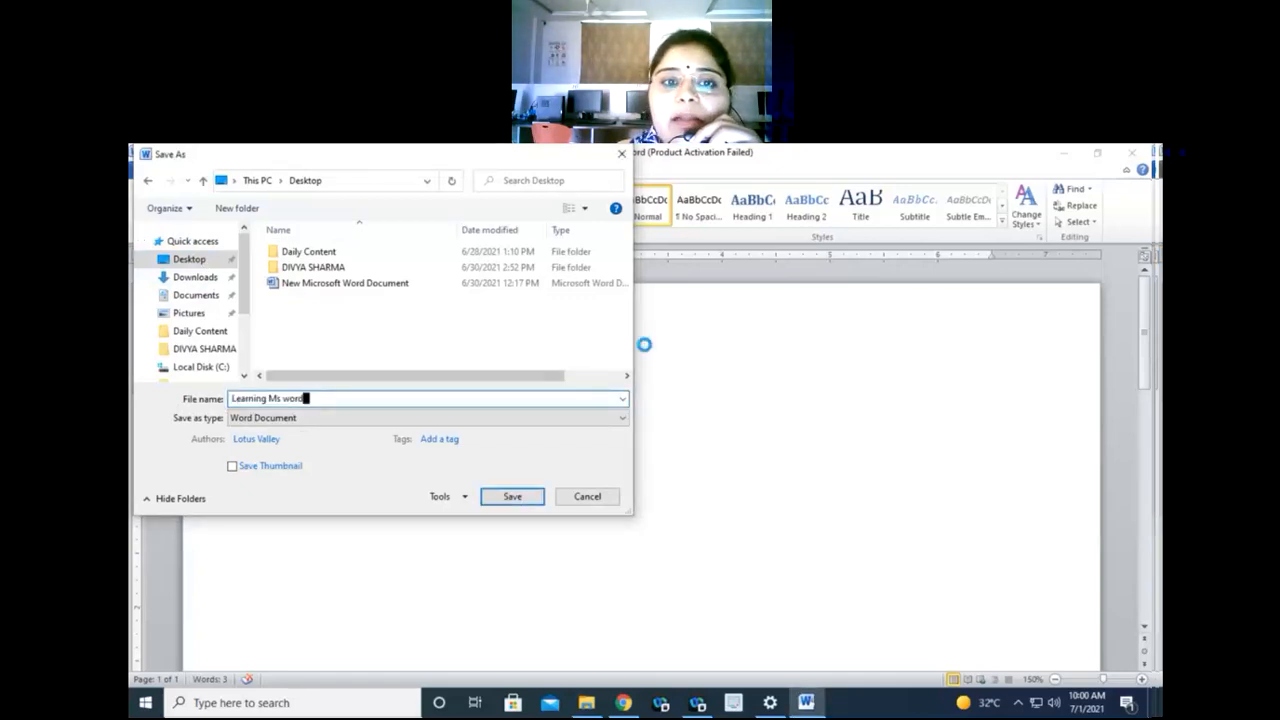
left_click_drag(304, 398, 231, 398)
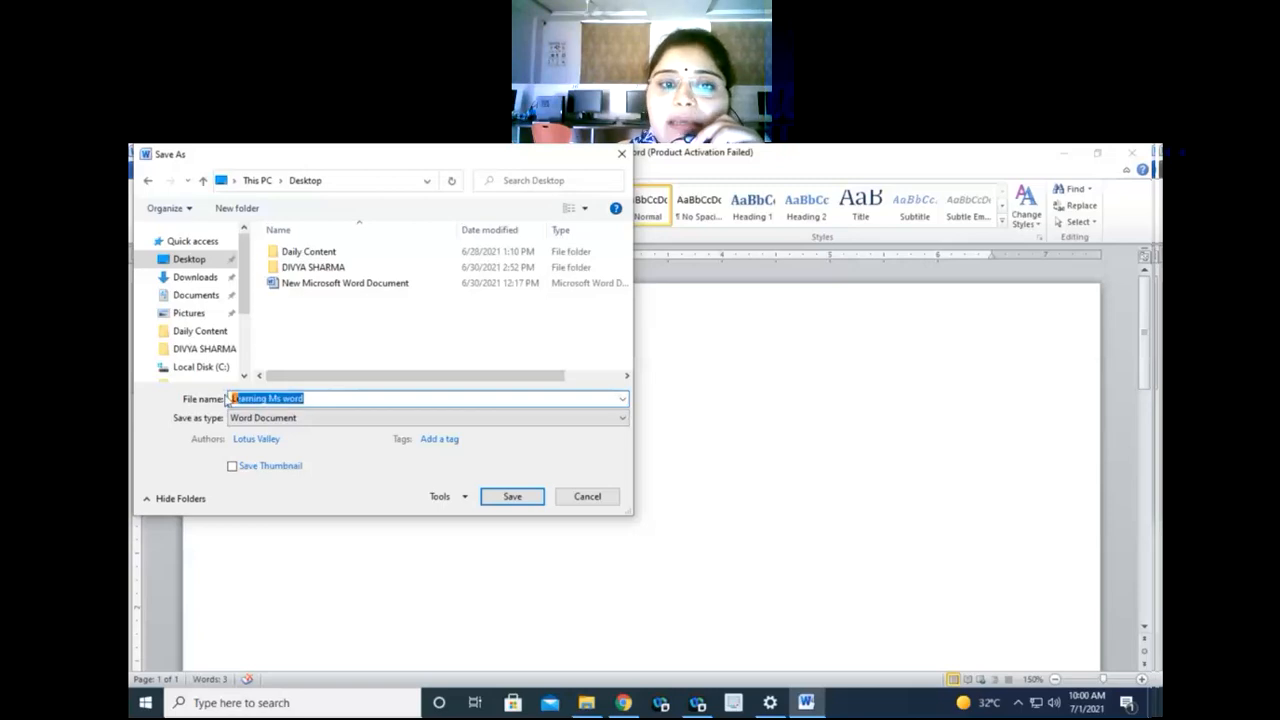
left_click(330, 397)
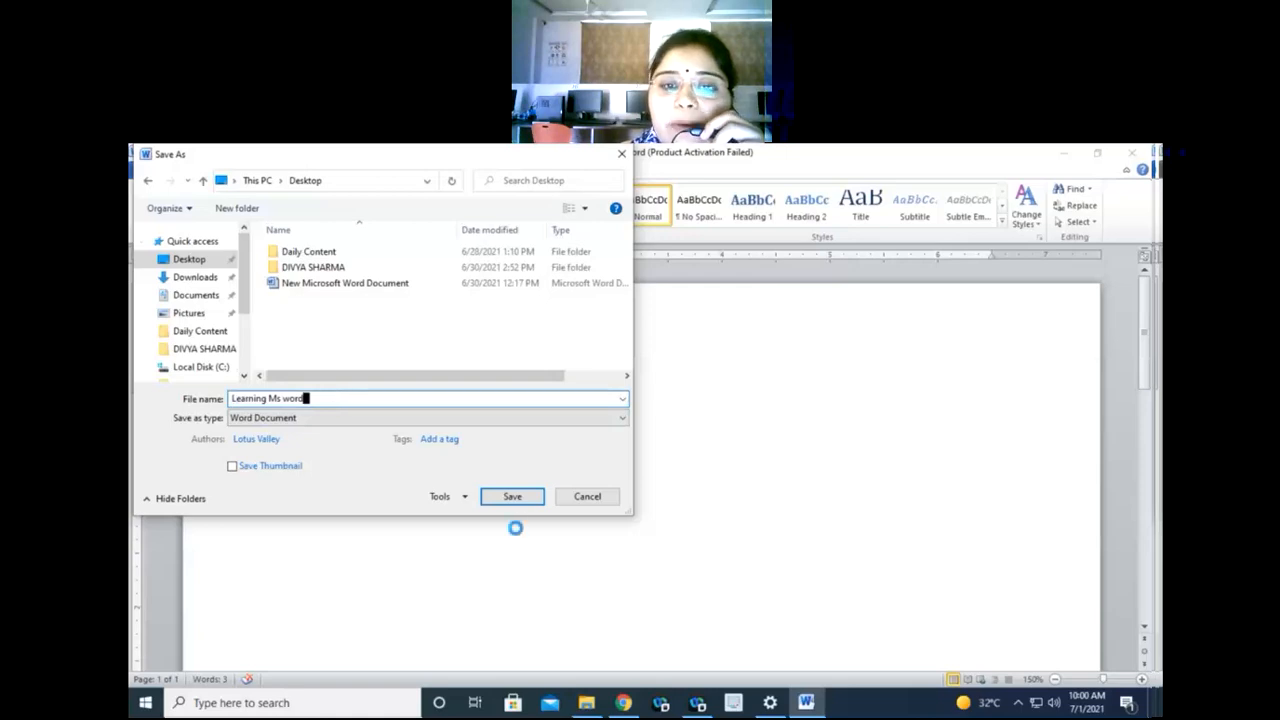
left_click(512, 497)
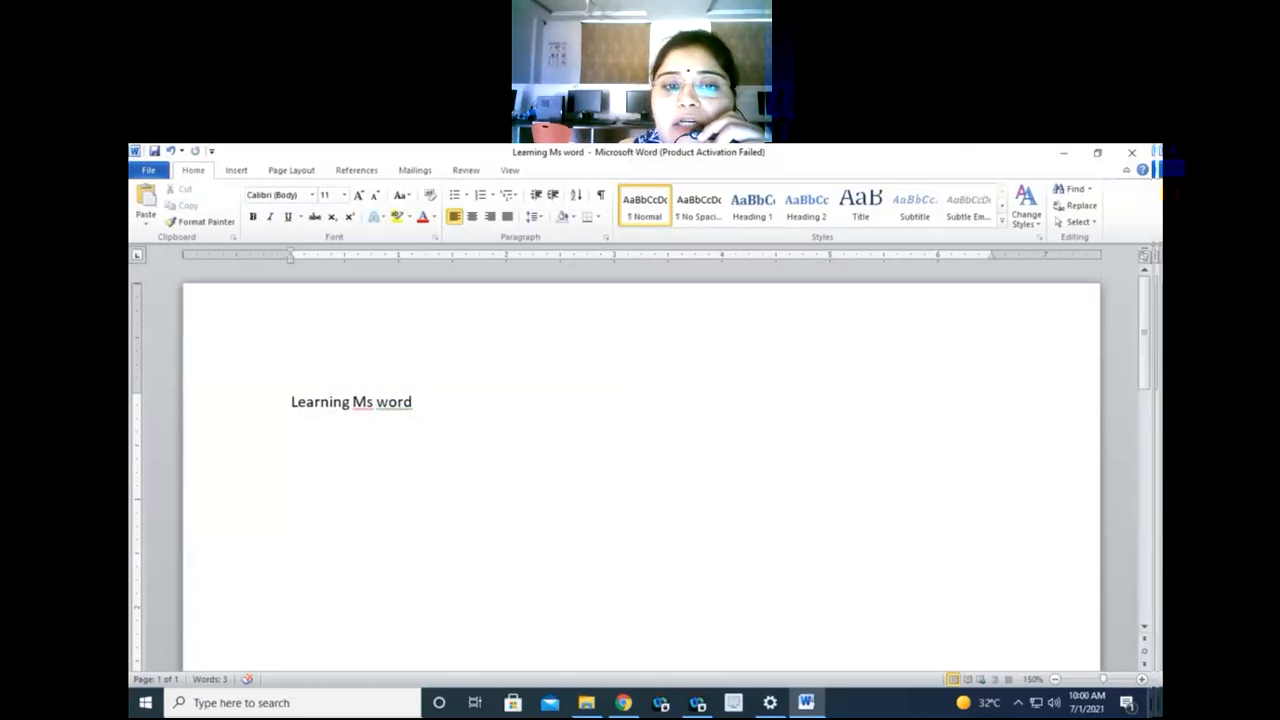
Show the saved Learning Ms word file on the Windows desktop, return to Word, and close the document.
key("super+d")
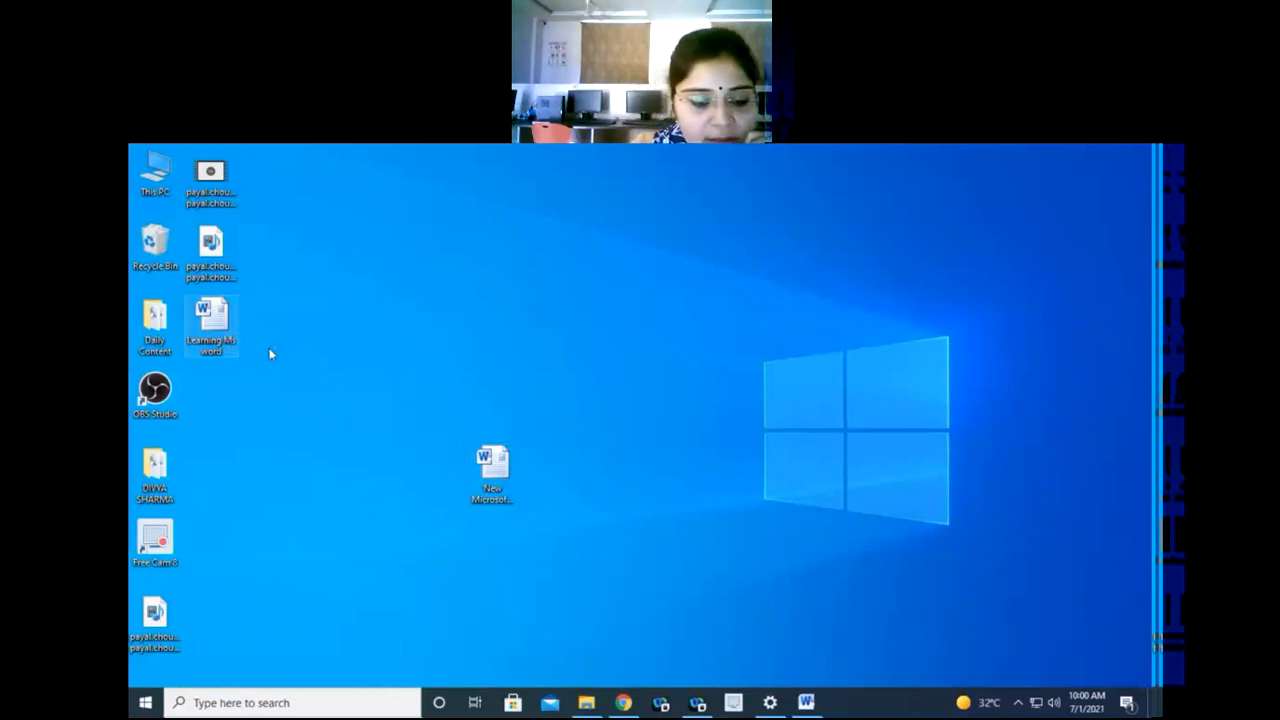
key("super+d")
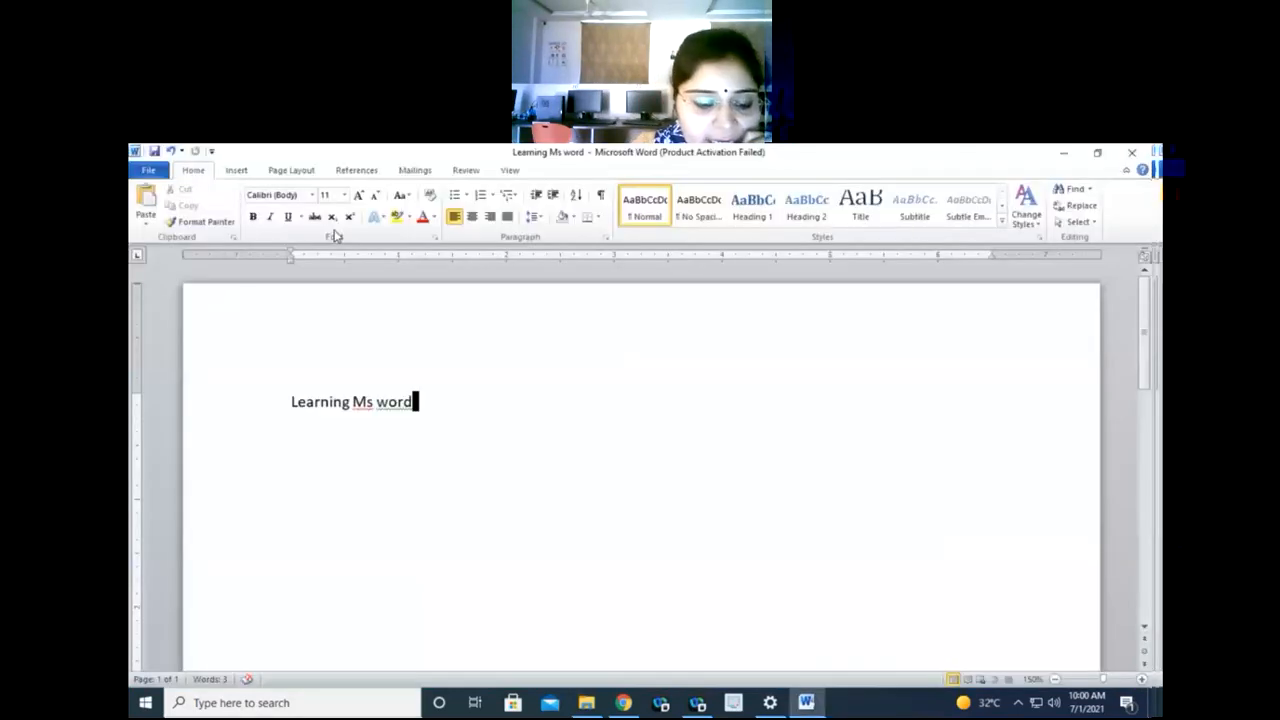
left_click(1131, 152)
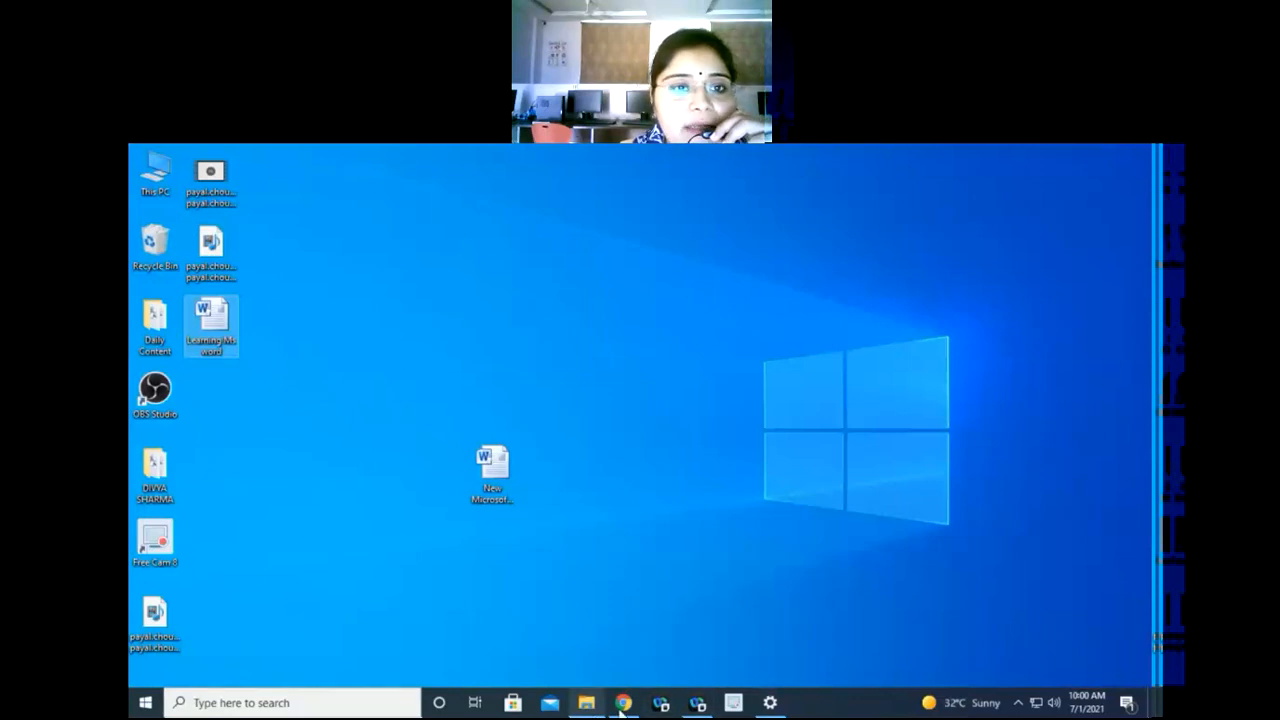
Switch to Chrome and open lesson 10, Open Document in MS Word, showing it from the heading.
left_click(622, 703)
left_click(366, 652)
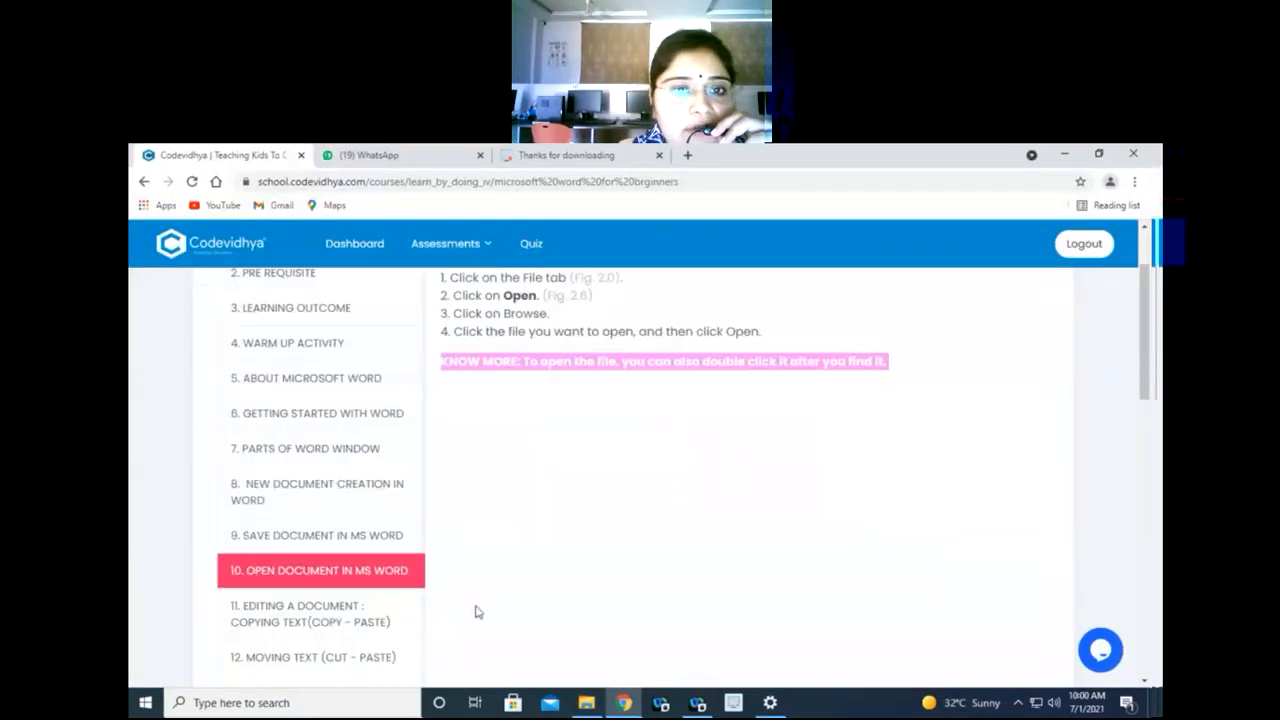
scroll(643, 607, "up", 2)
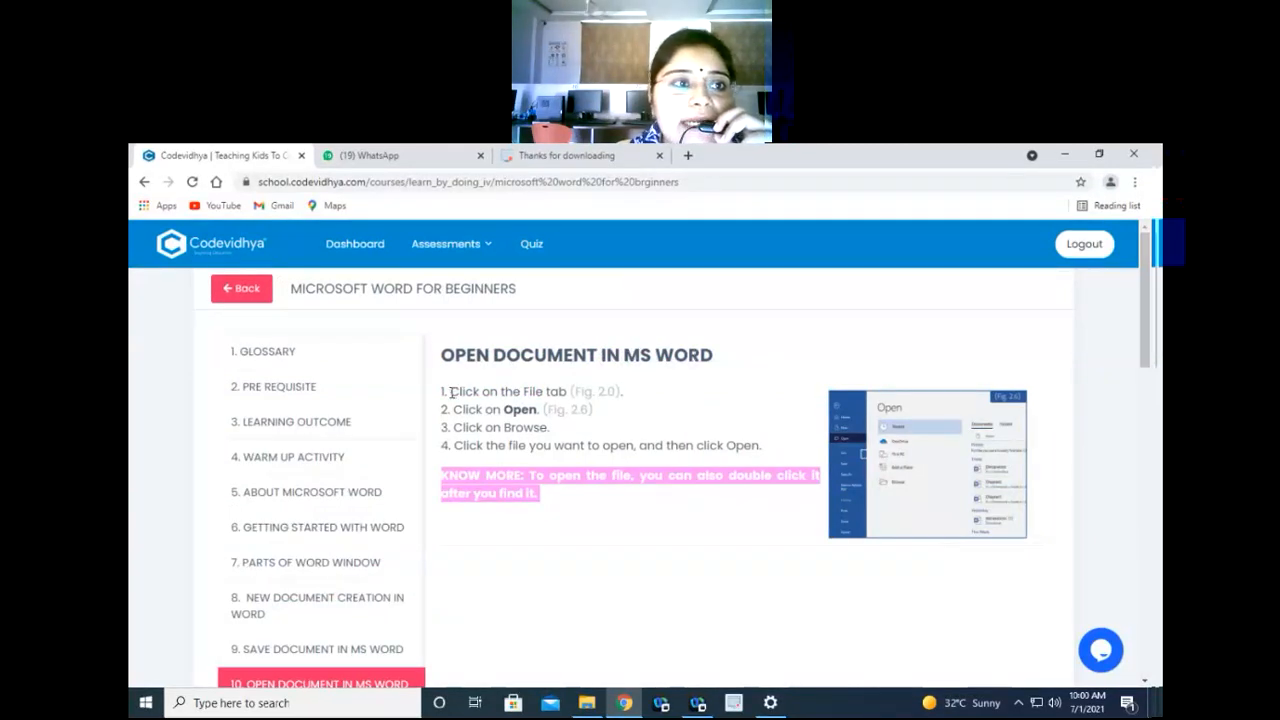
Read through the four instructions for opening a document and the Know More note, highlighting the text along the way.
left_click_drag(451, 392, 625, 394)
left_click_drag(460, 410, 557, 410)
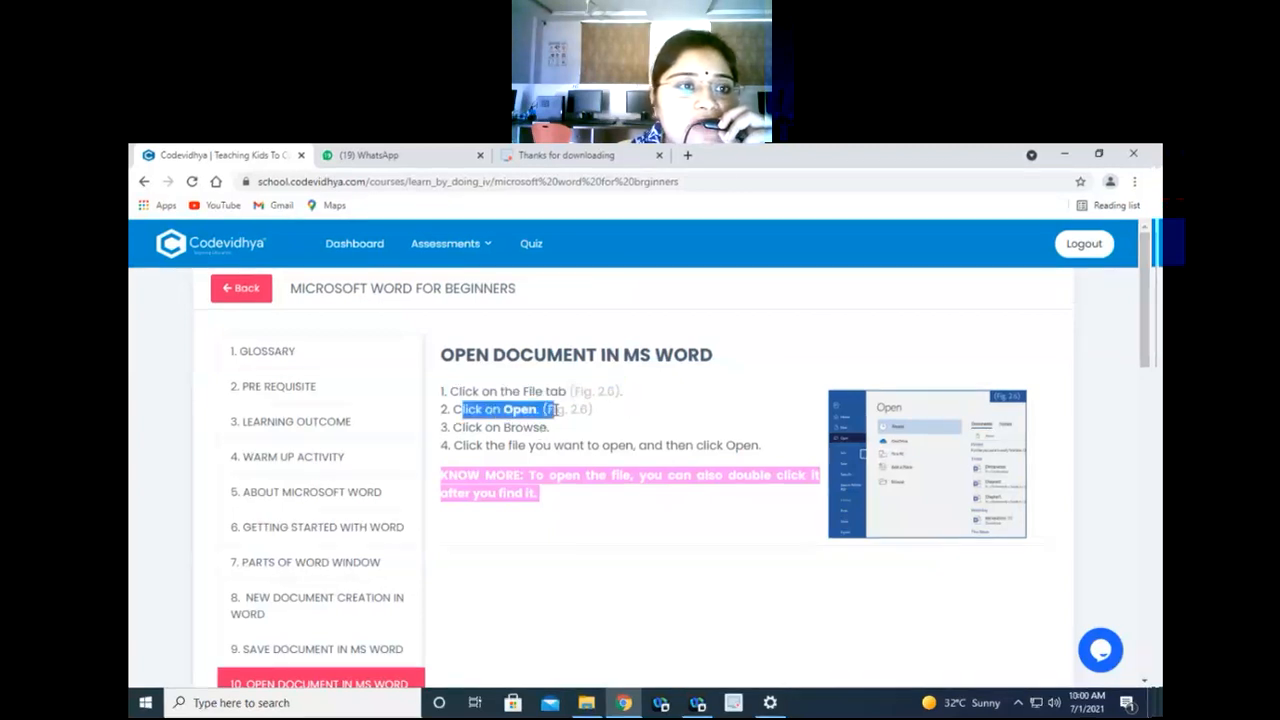
left_click_drag(454, 427, 573, 433)
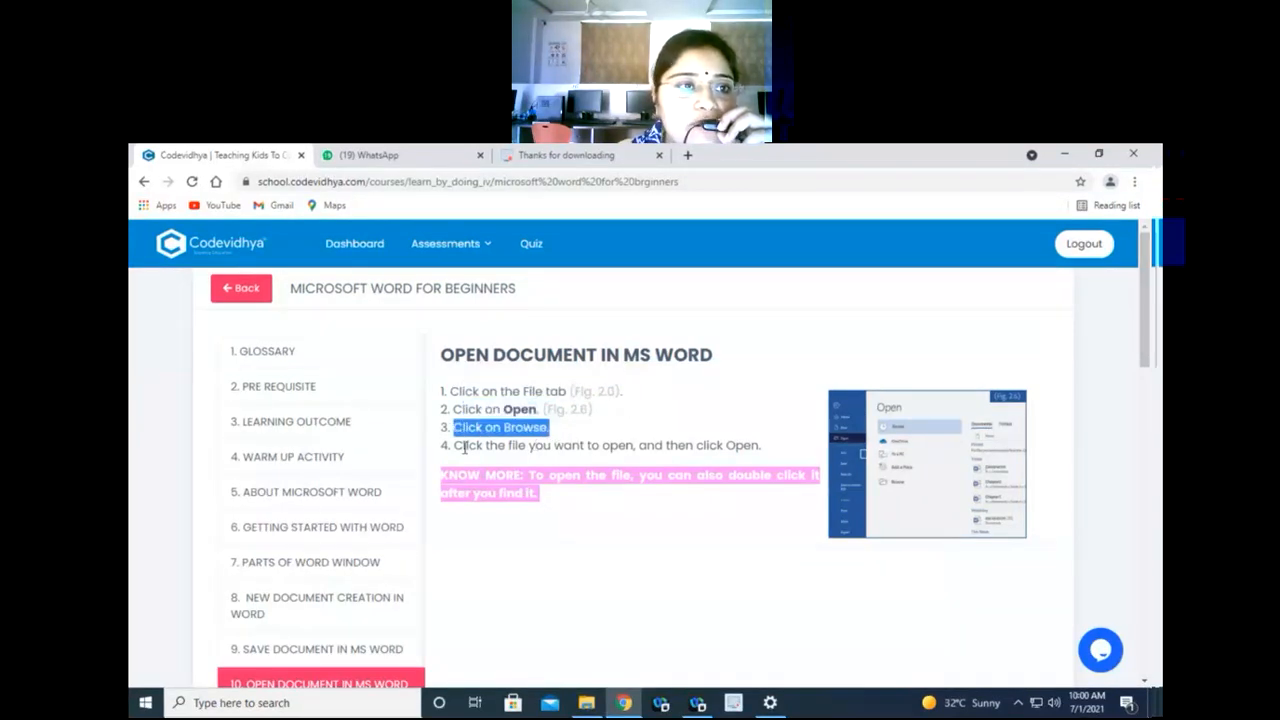
left_click_drag(463, 446, 763, 452)
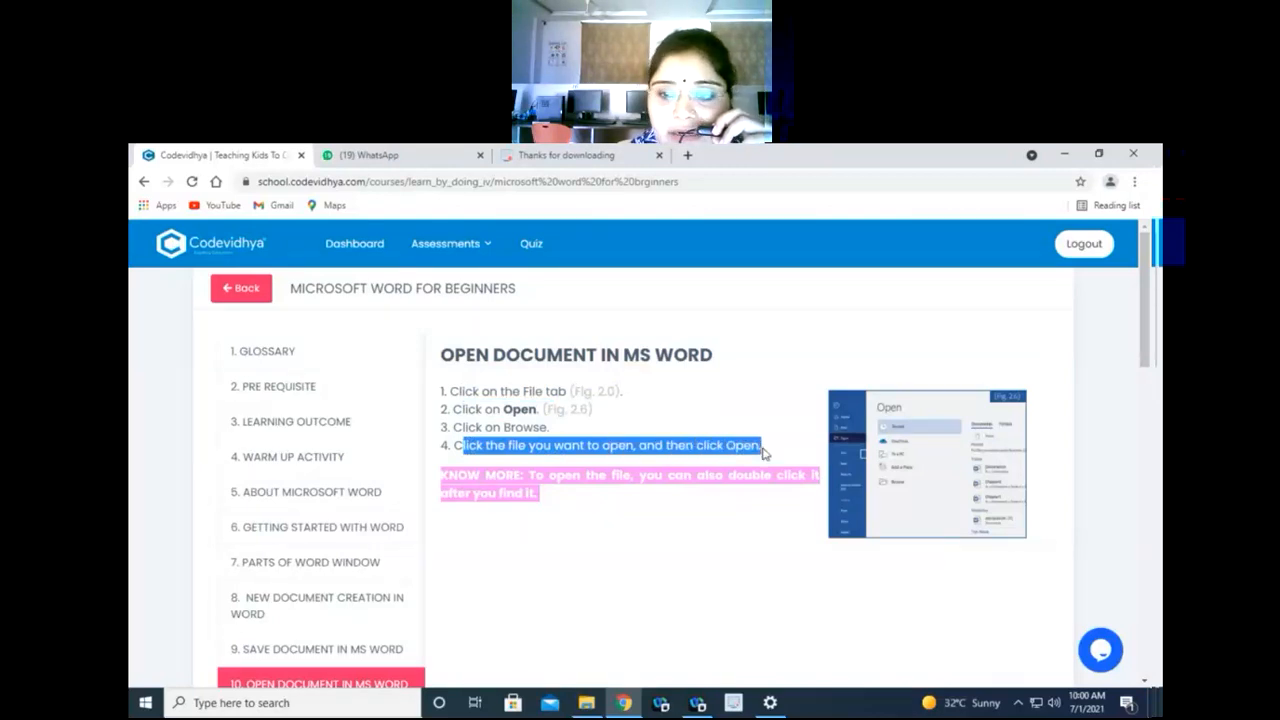
left_click(642, 563)
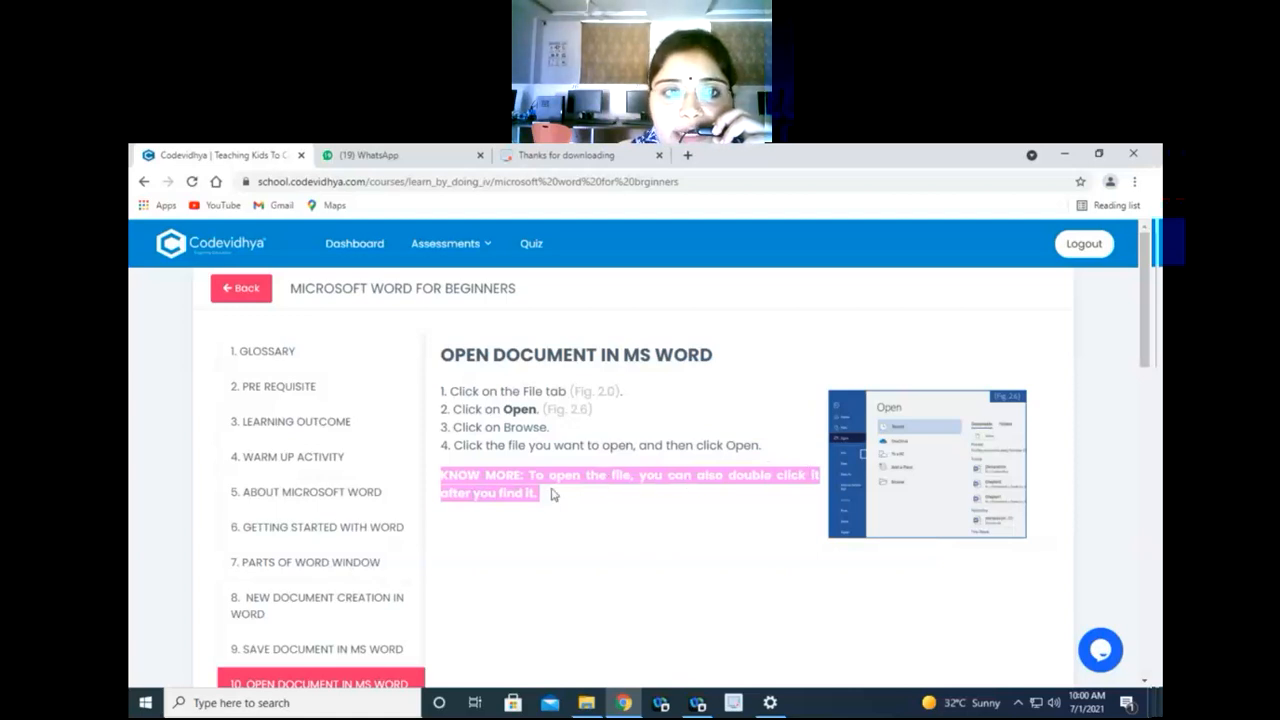
left_click_drag(542, 510, 431, 380)
left_click(587, 597)
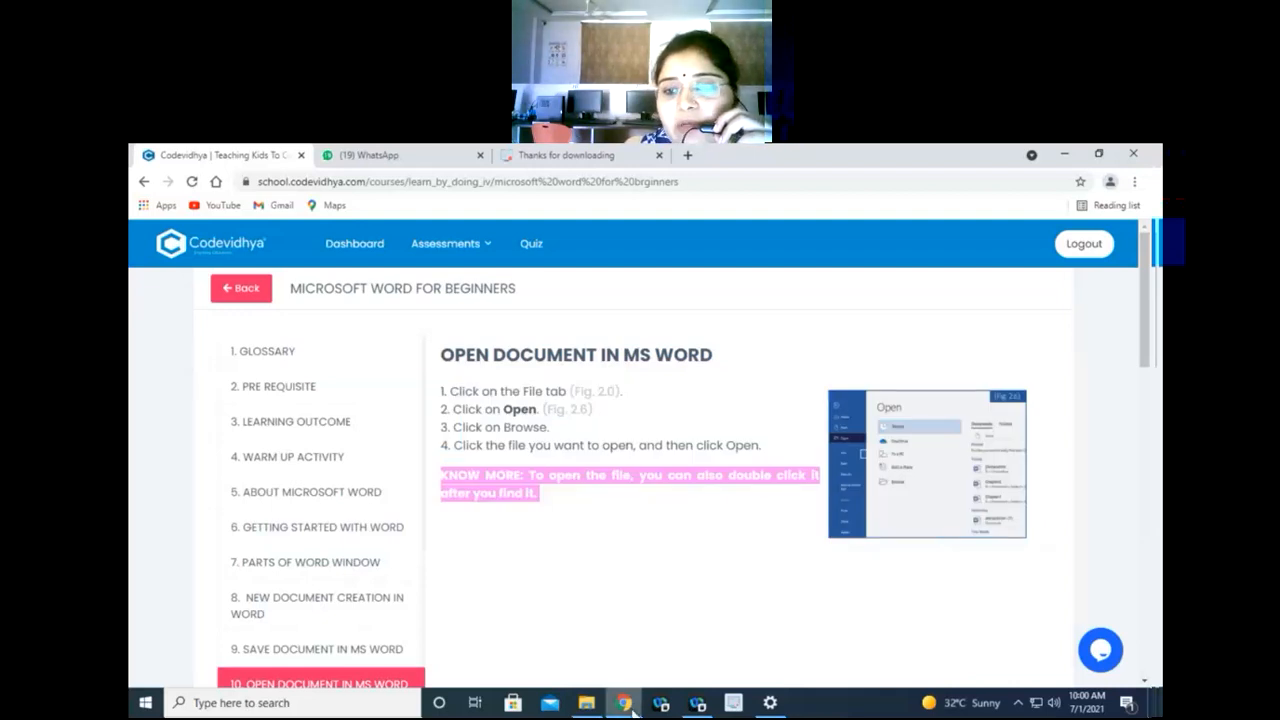
Search Windows for "word", start Microsoft Word 2010, and dismiss the Office Activation Wizard.
left_click(263, 706)
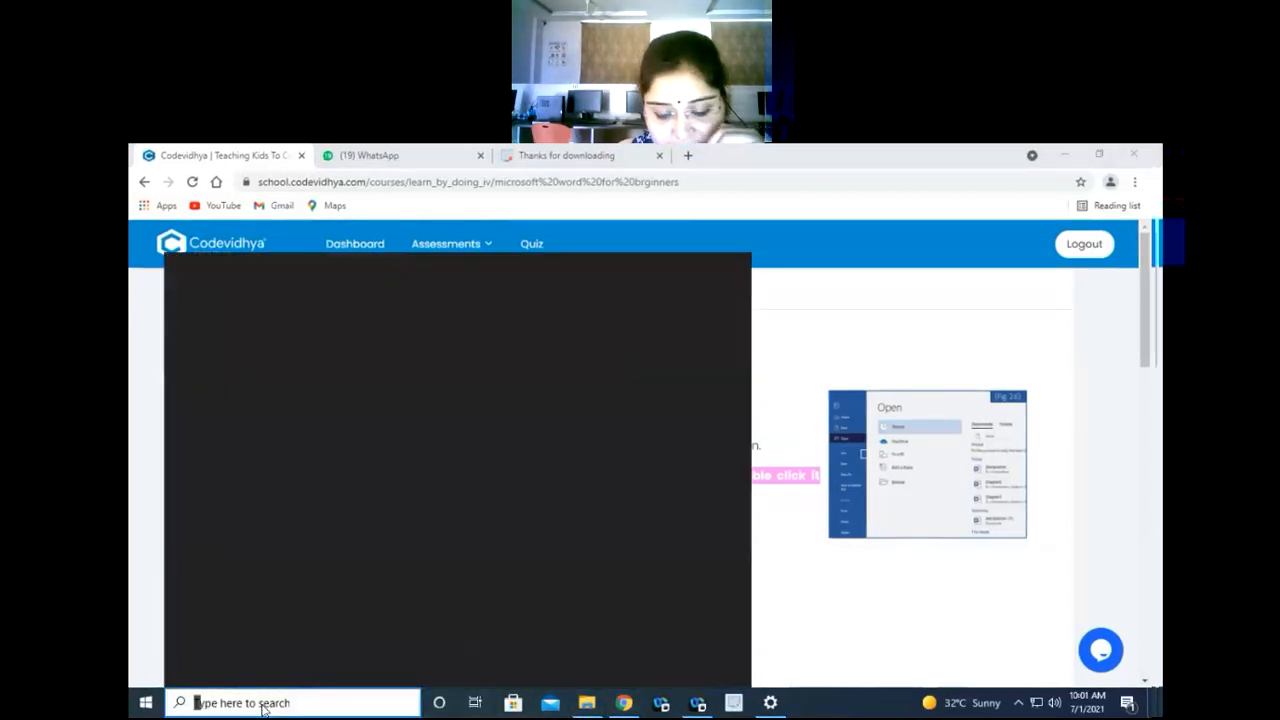
type("word")
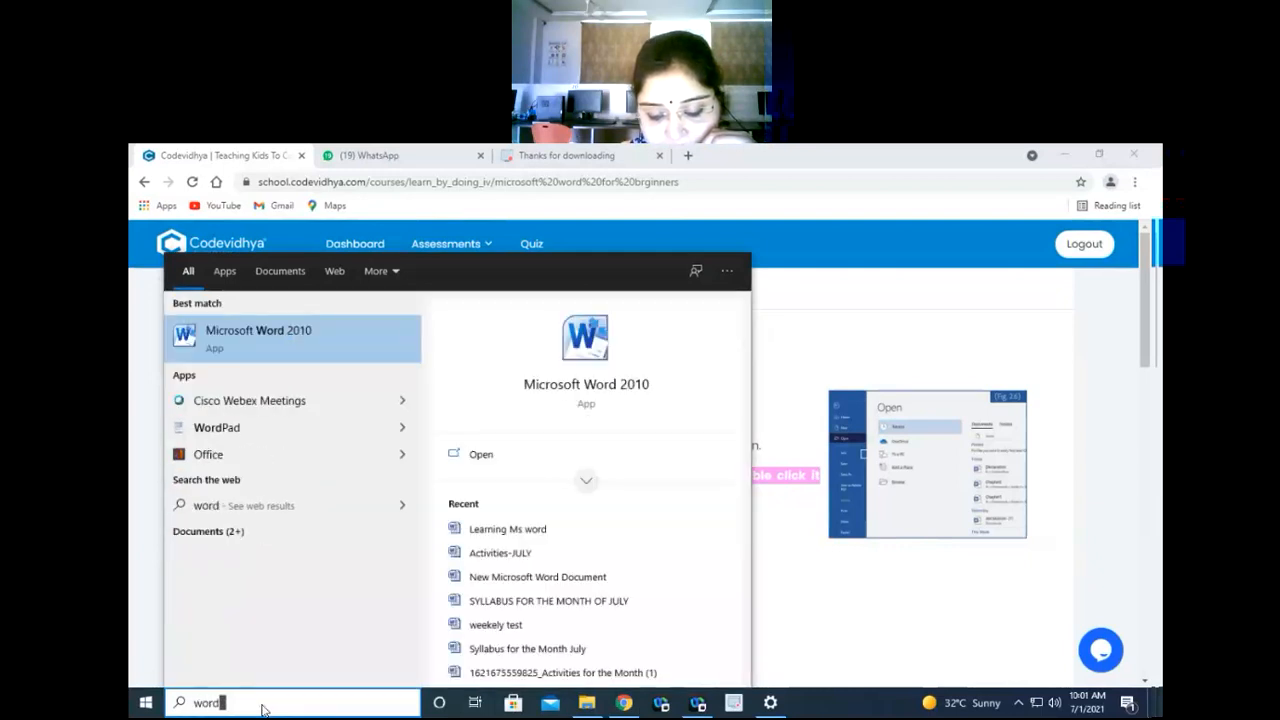
left_click(250, 335)
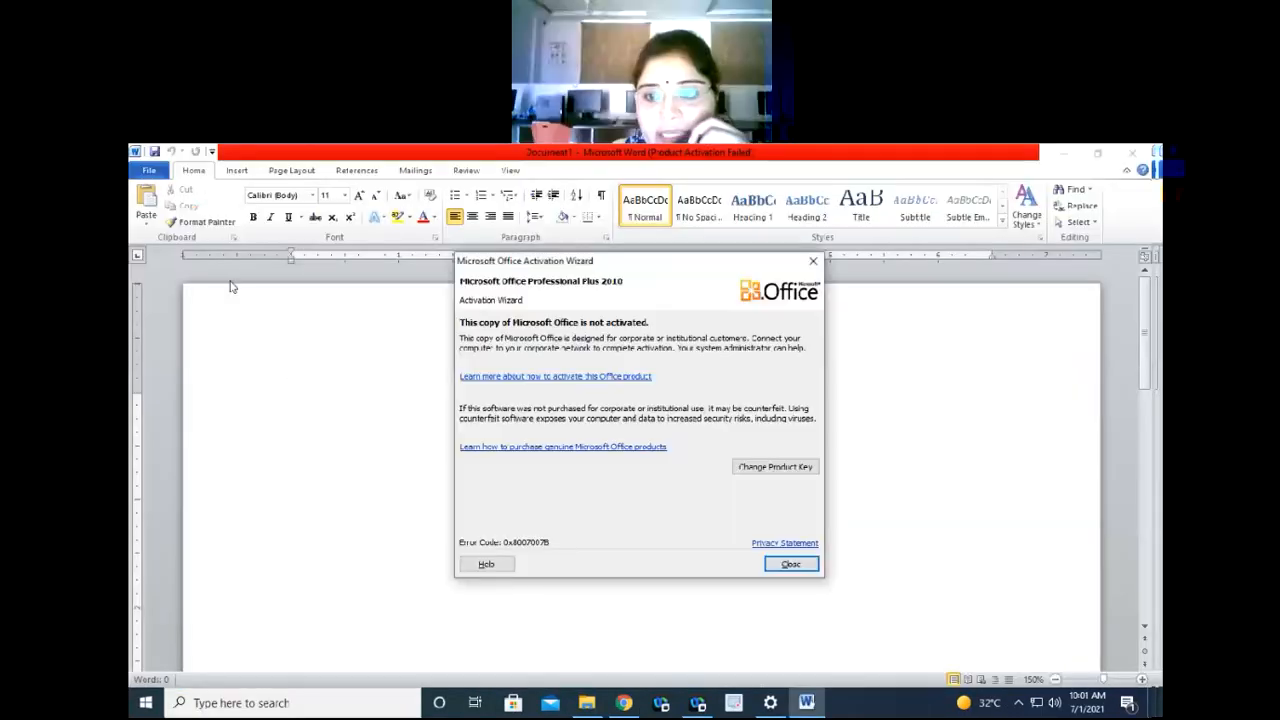
left_click(781, 566)
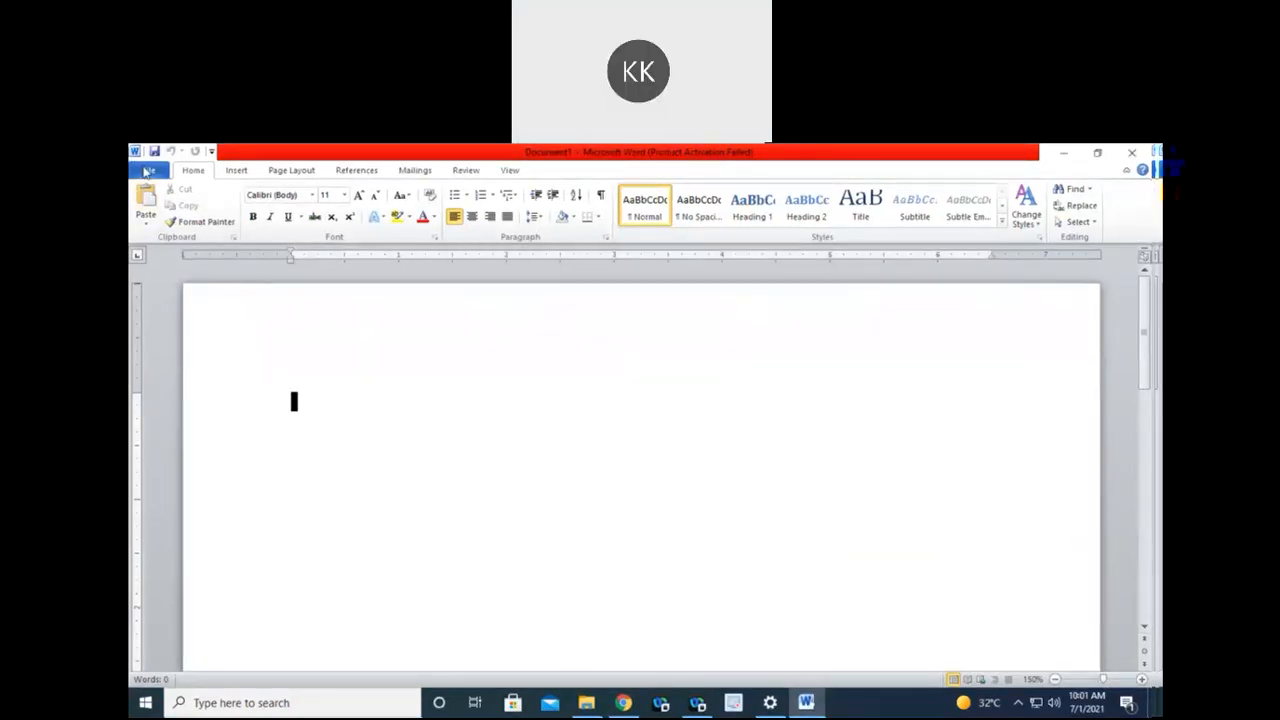
Open the Learning Ms word document from the Desktop folder.
left_click(147, 171)
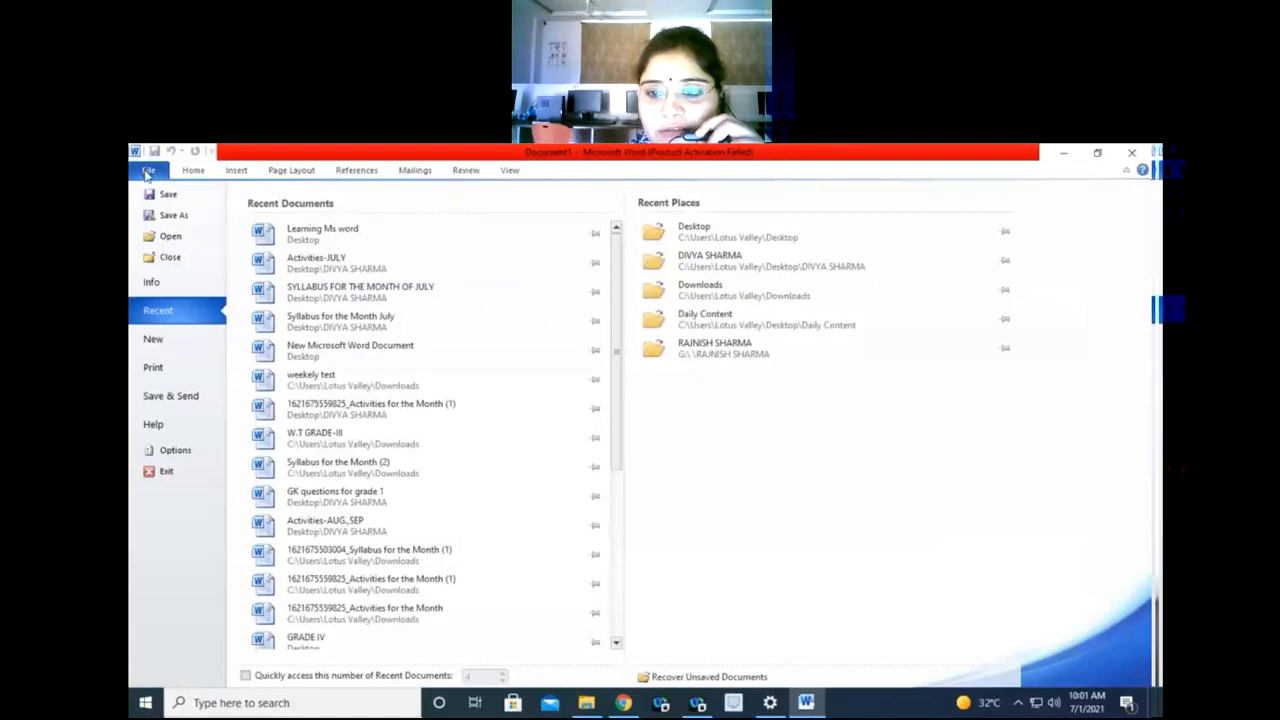
left_click(170, 235)
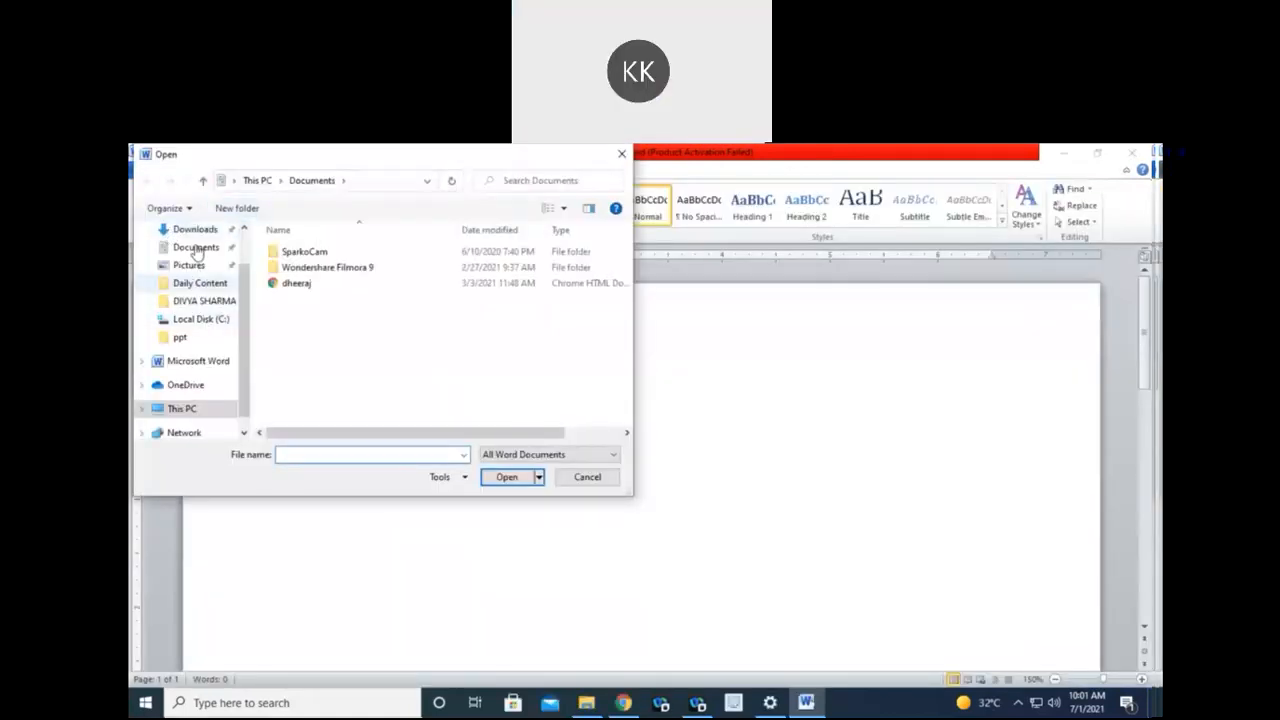
scroll(240, 288, "up", 2)
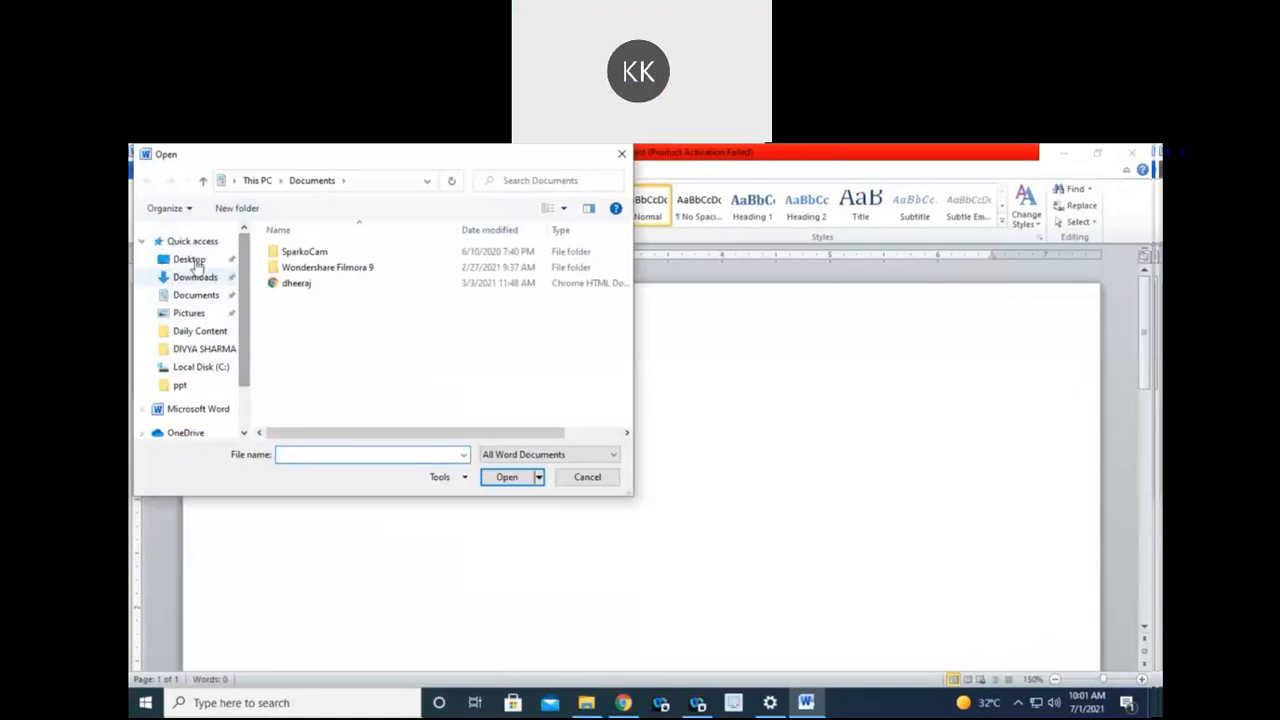
left_click(192, 262)
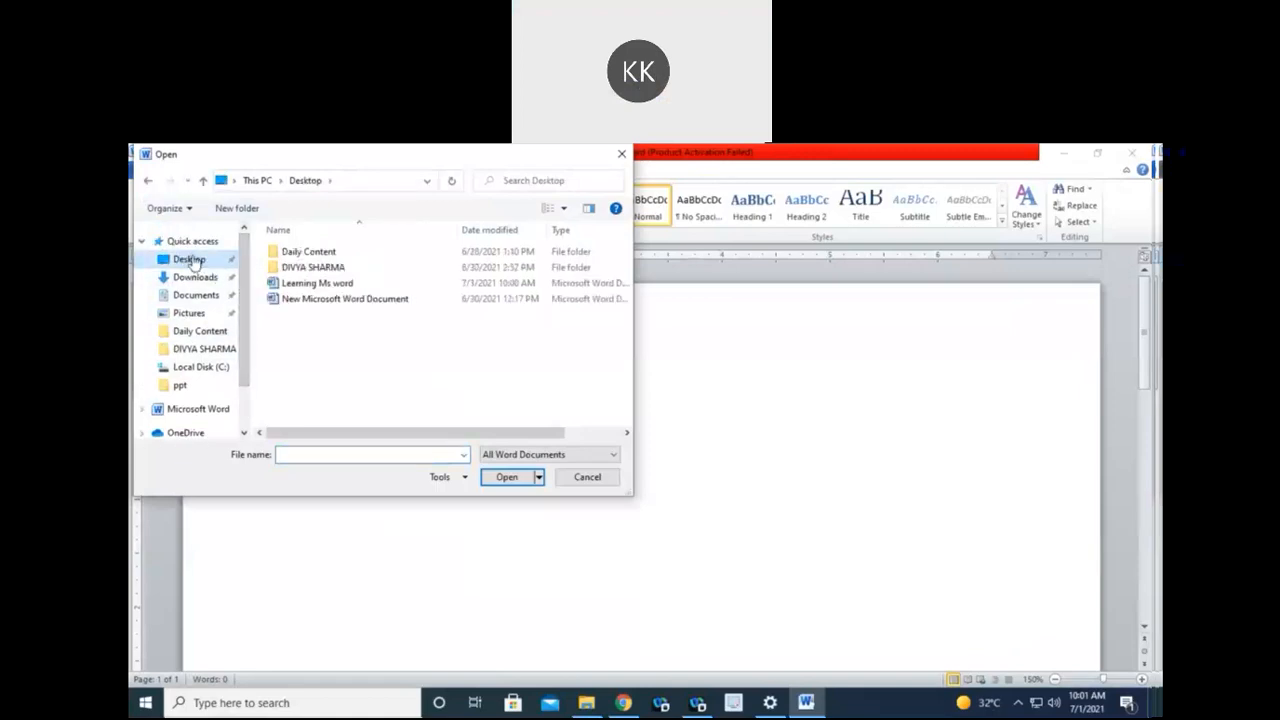
left_click(322, 285)
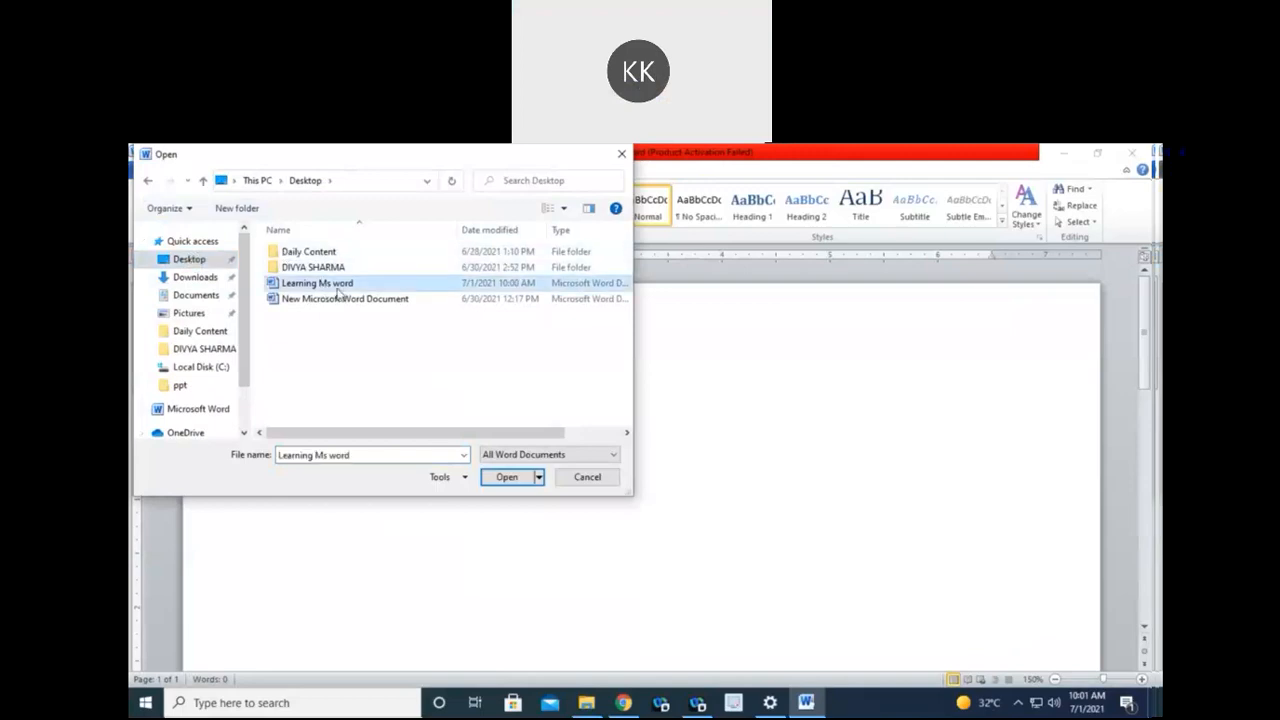
left_click(331, 289)
left_click(505, 478)
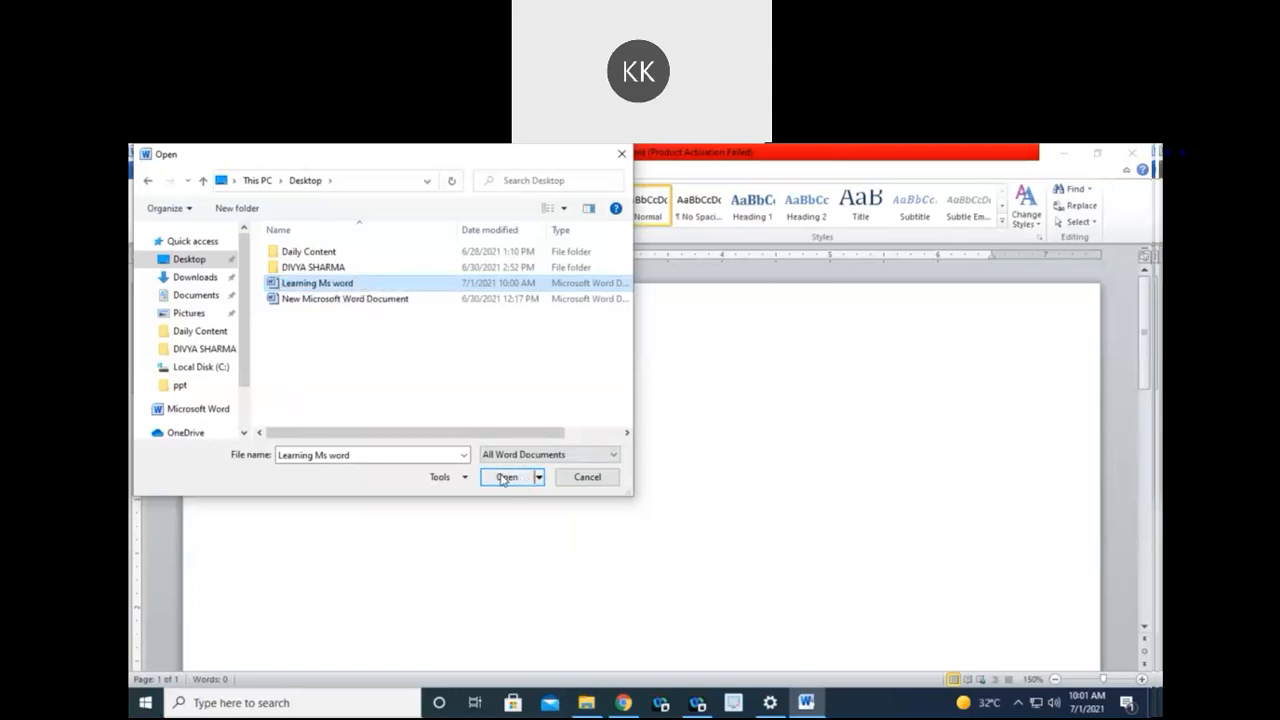